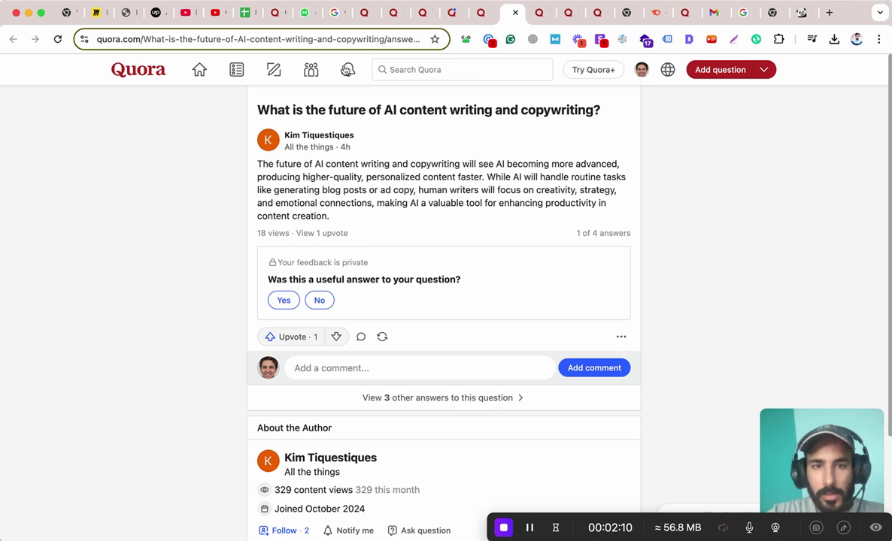
- From the Quora notifications, open and read the oldest listed answer to "What is the future of AI content writing and copywriting?"
click(348, 70)
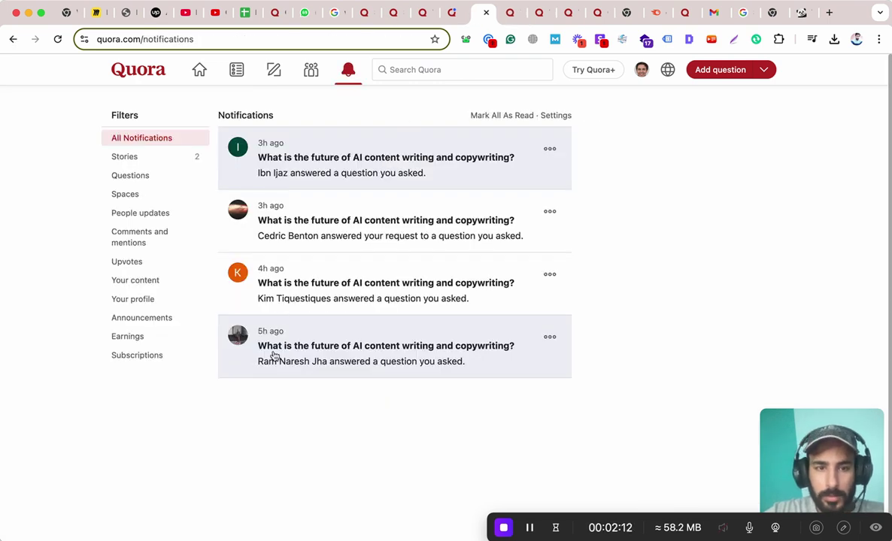
click(282, 361)
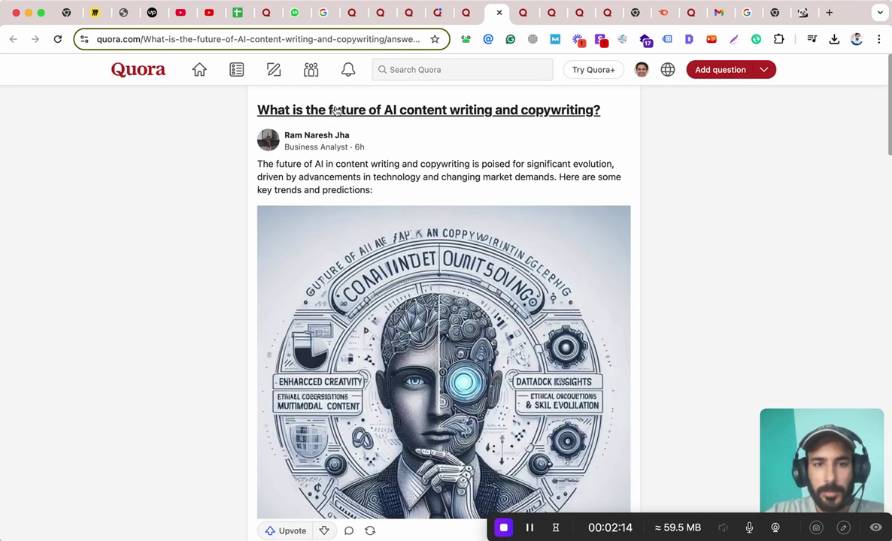
scroll(345, 231, down, 15)
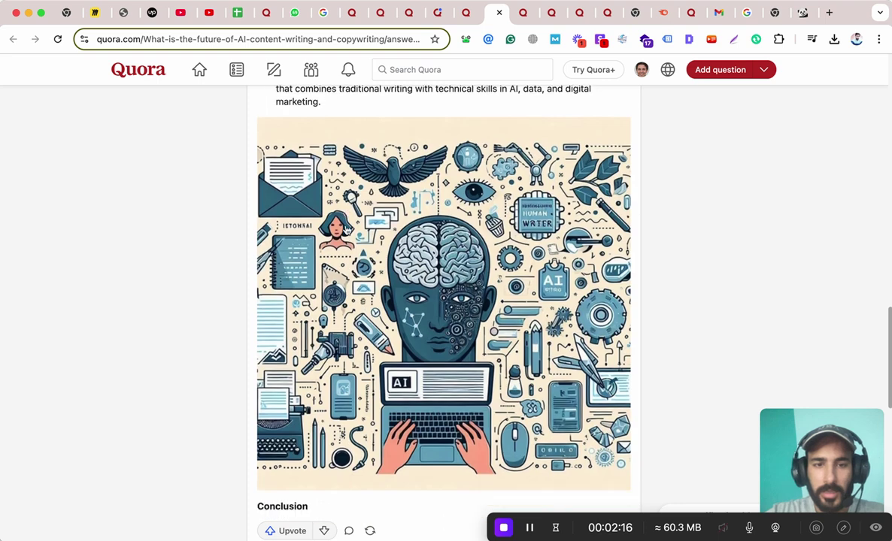
scroll(345, 226, down, 10)
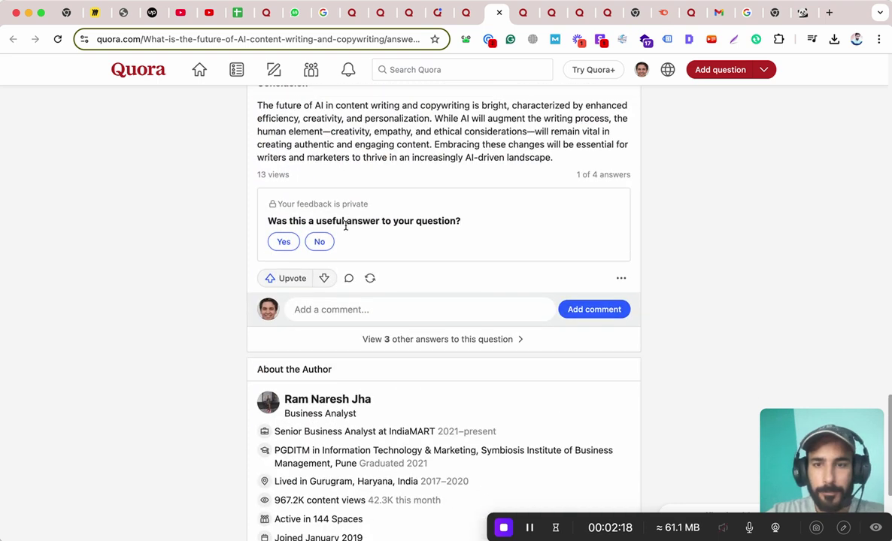
scroll(347, 233, up, 2)
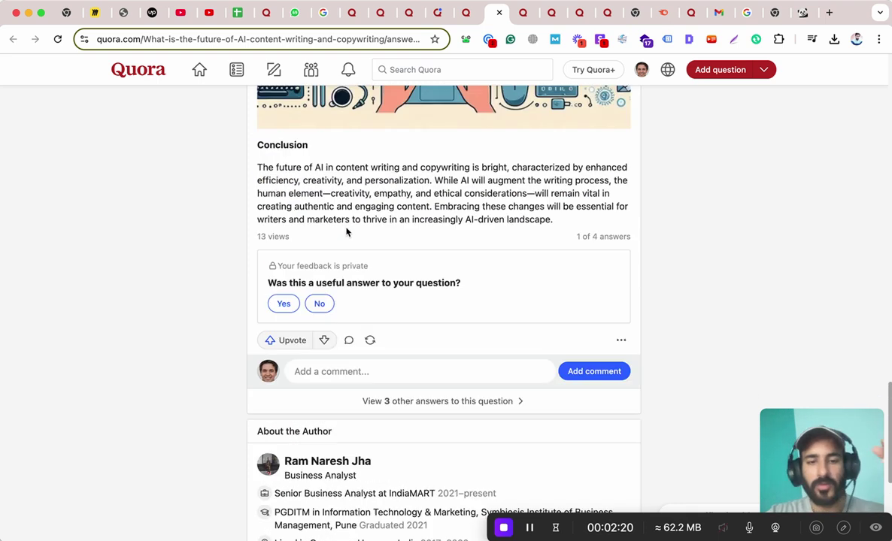
scroll(347, 232, up, 20)
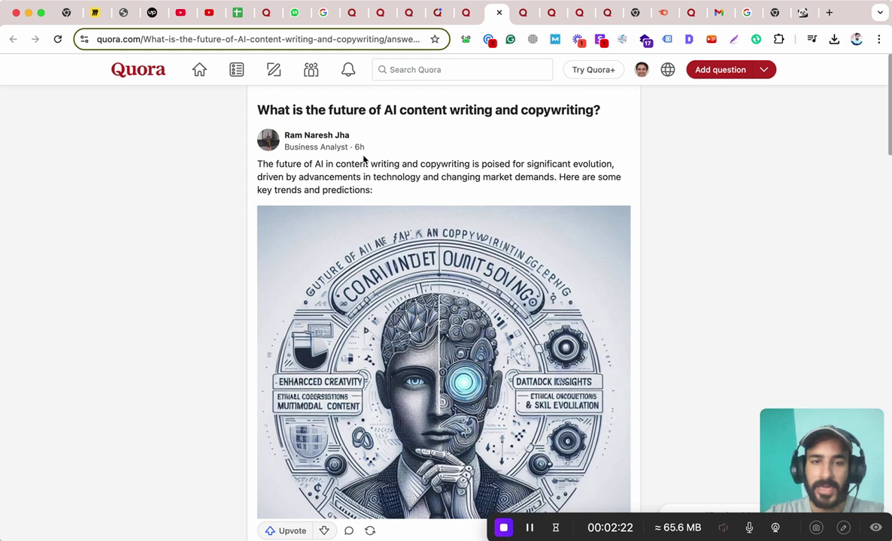
drag(364, 158, 353, 151)
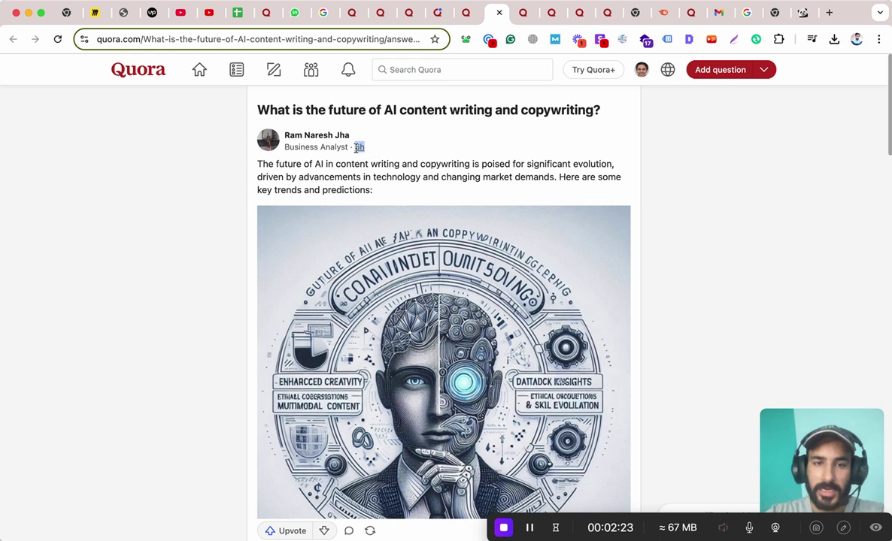
- Close the answer page and view the question "What are the top 10 SEO techniques to boost my blog's visibility?" with its answers
click(498, 13)
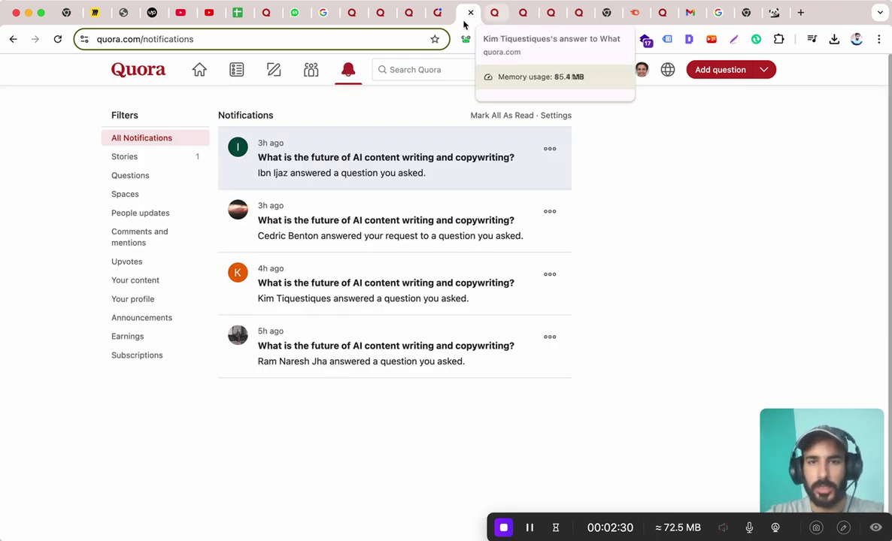
click(470, 13)
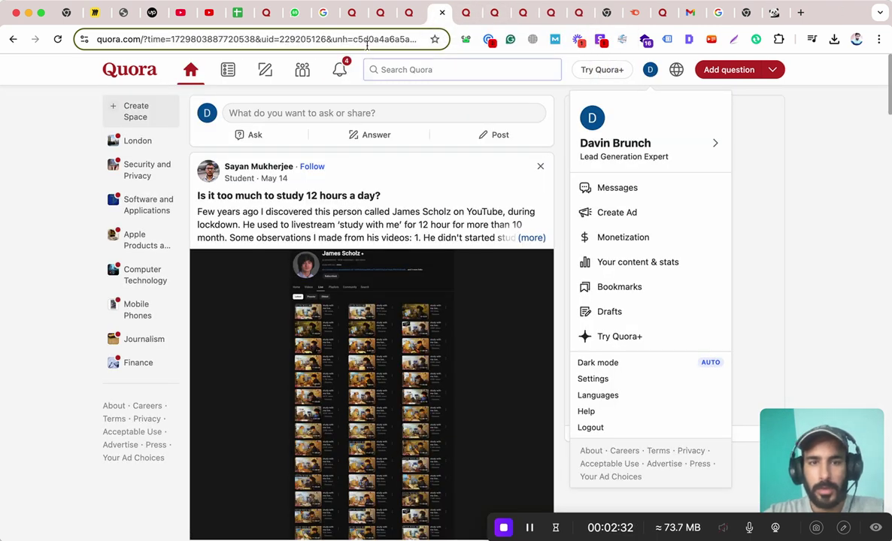
click(409, 12)
scroll(321, 201, down, 10)
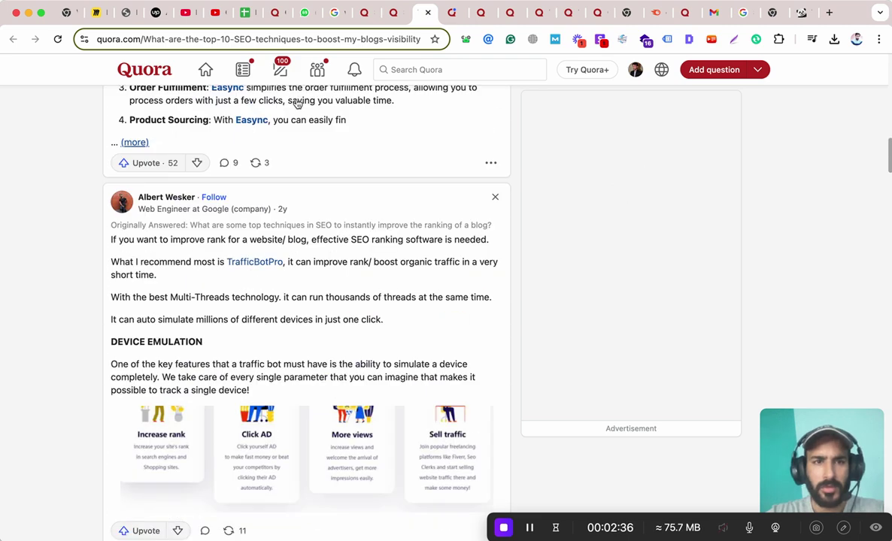
click(288, 40)
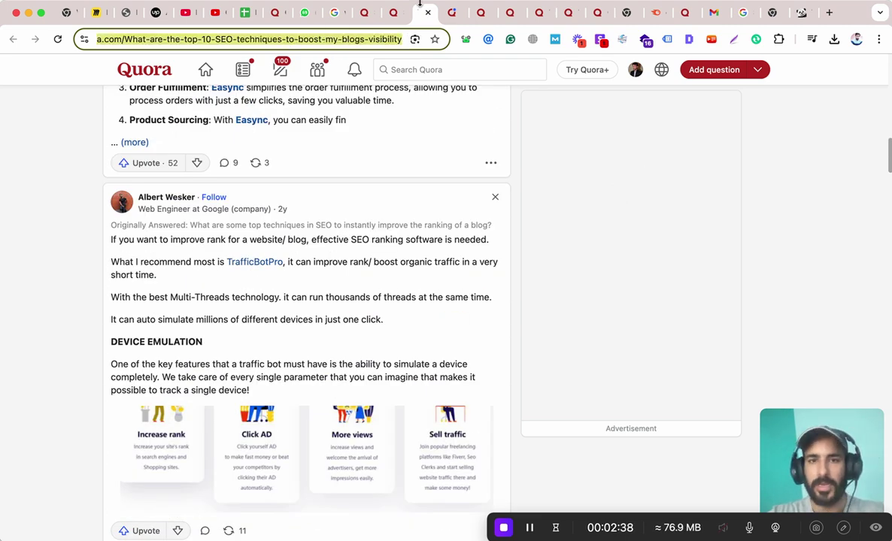
scroll(294, 114, up, 10)
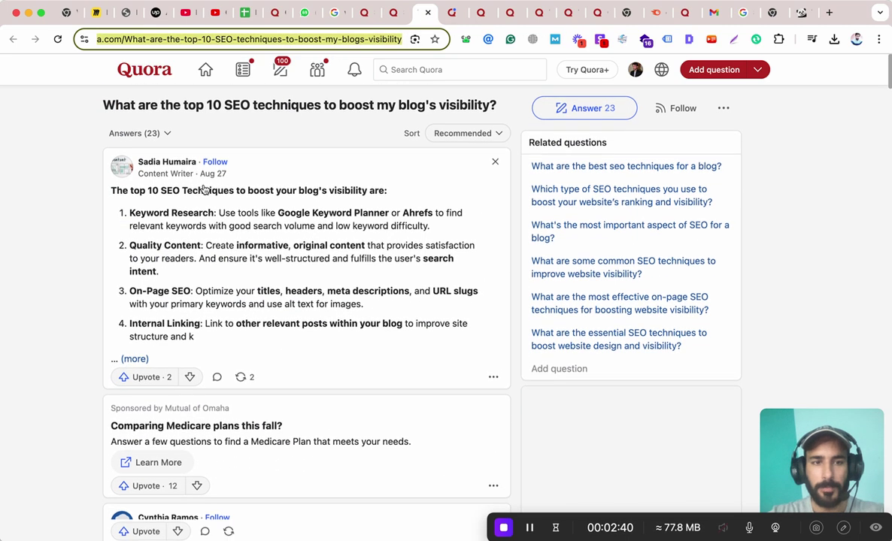
- Create a blank Google Sheets spreadsheet in a new browser tab using the address sheet.new
click(828, 13)
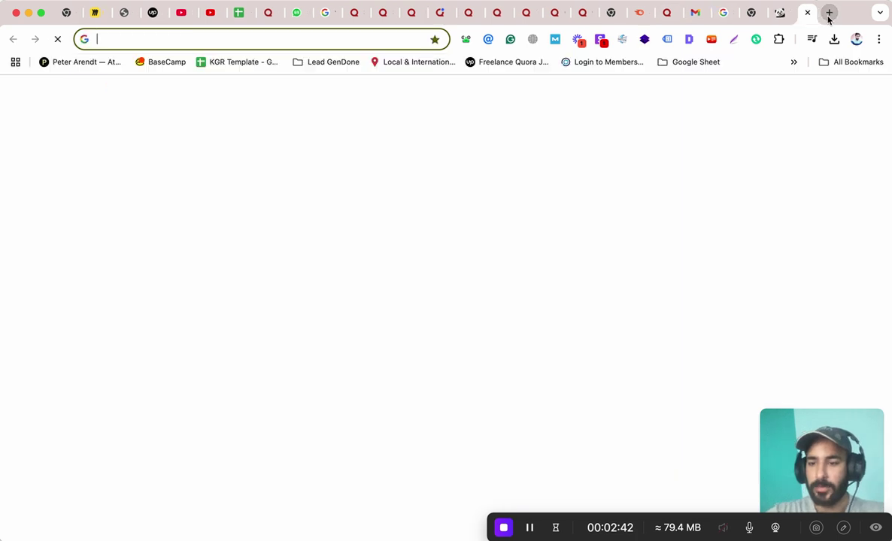
text(doc)
key(BackSpace)
key(BackSpace)
key(BackSpace)
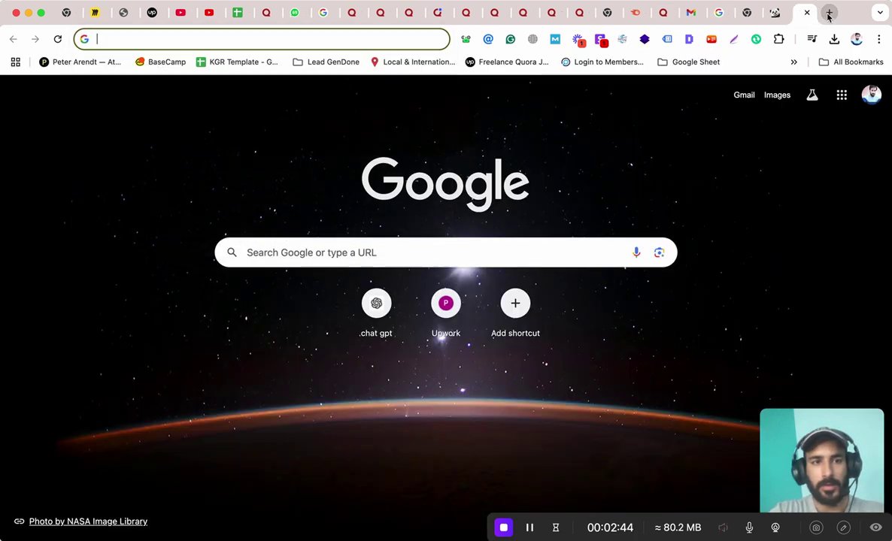
text(sheet.new)
key(Return)
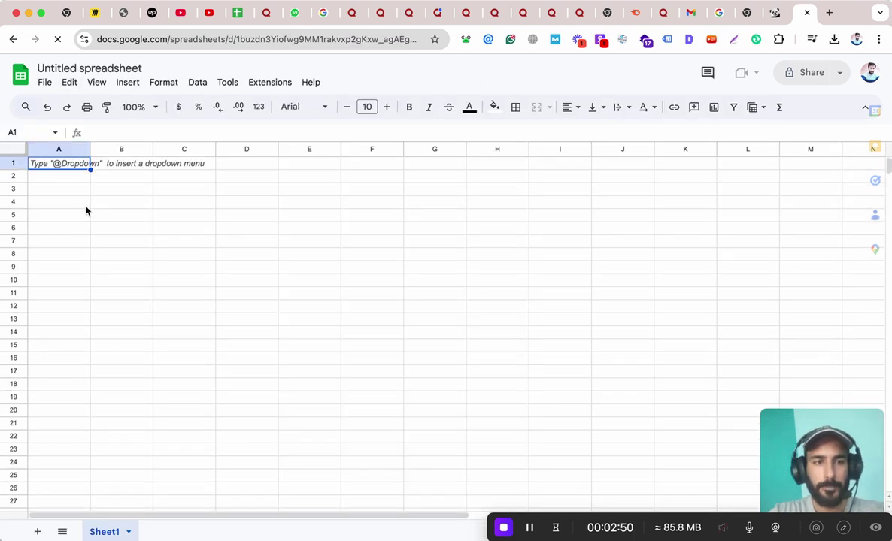
- Rename the spreadsheet as "SEO Quora compaing for Youtube videos"
click(58, 69)
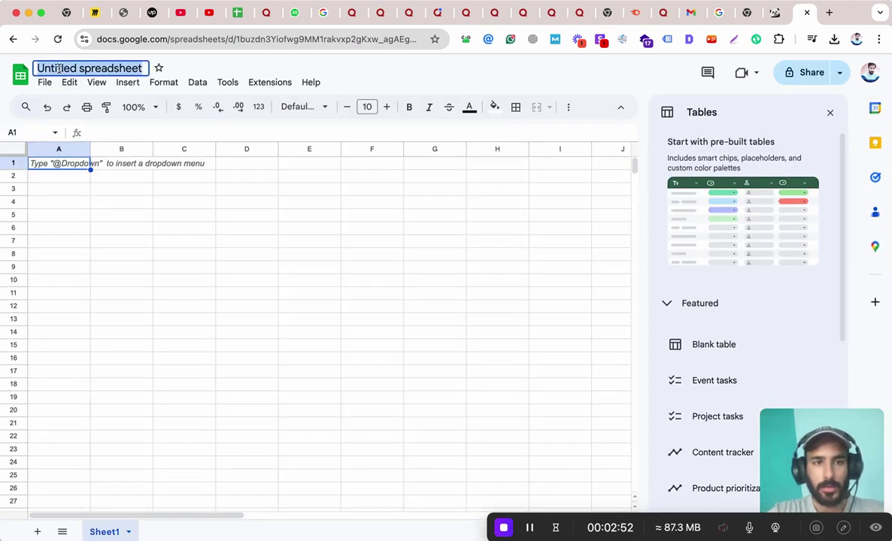
text(SEO Quor)
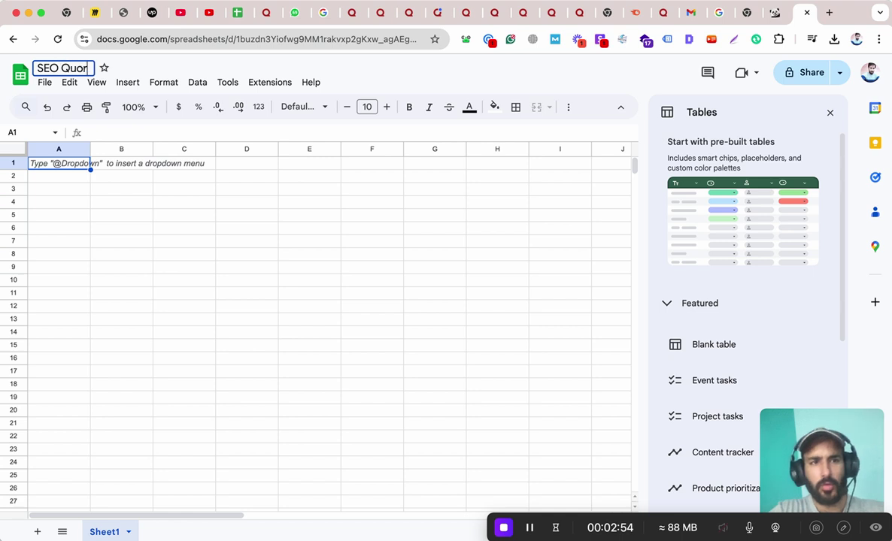
text(a compaing for )
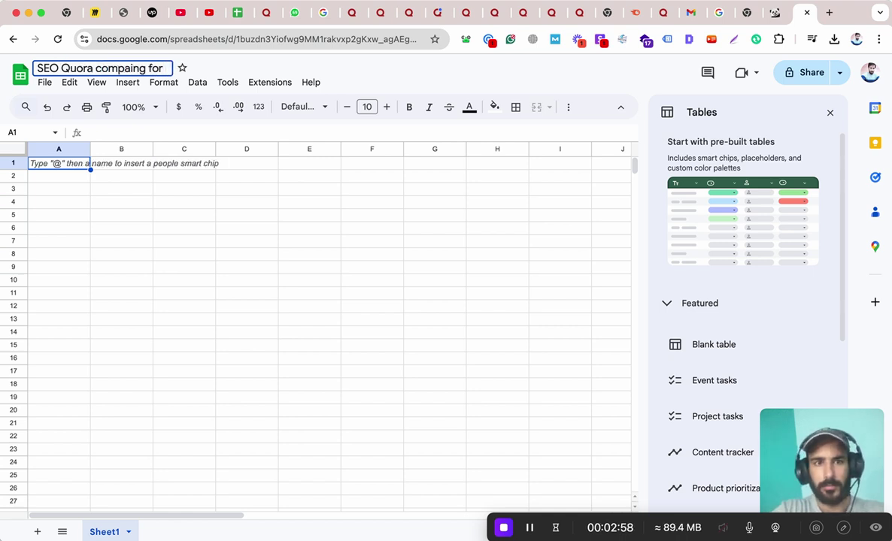
text( Youtu)
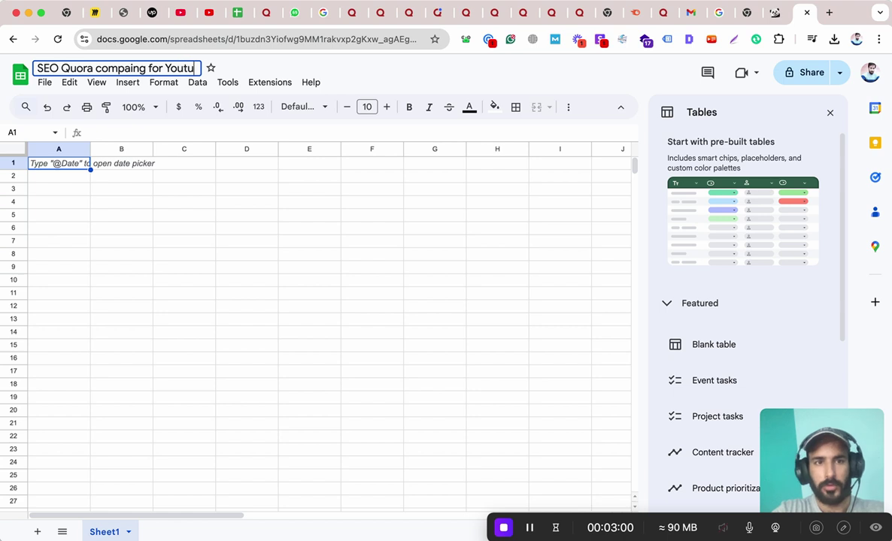
text(ve)
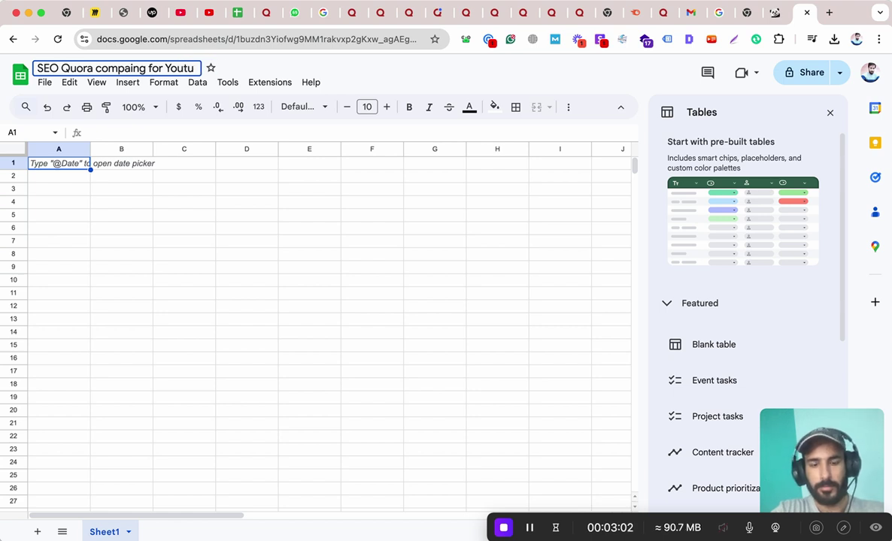
text(be videos)
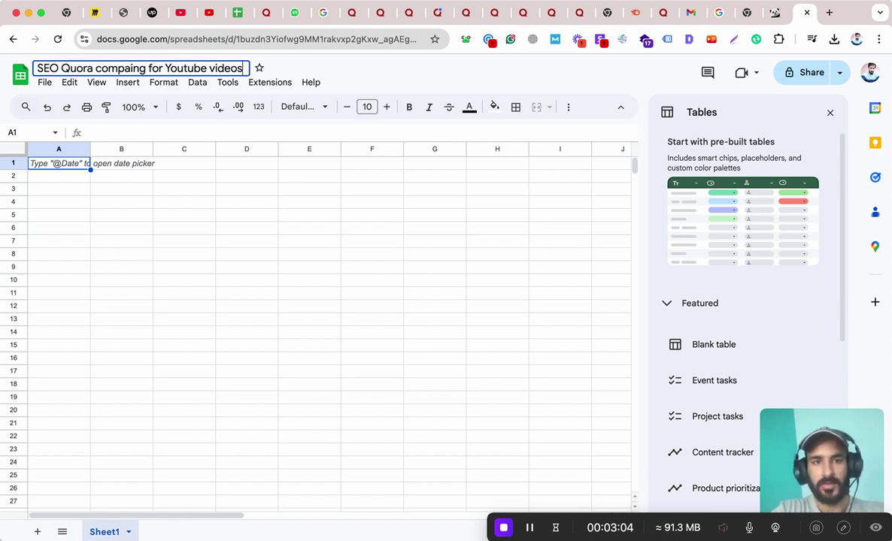
key(Return)
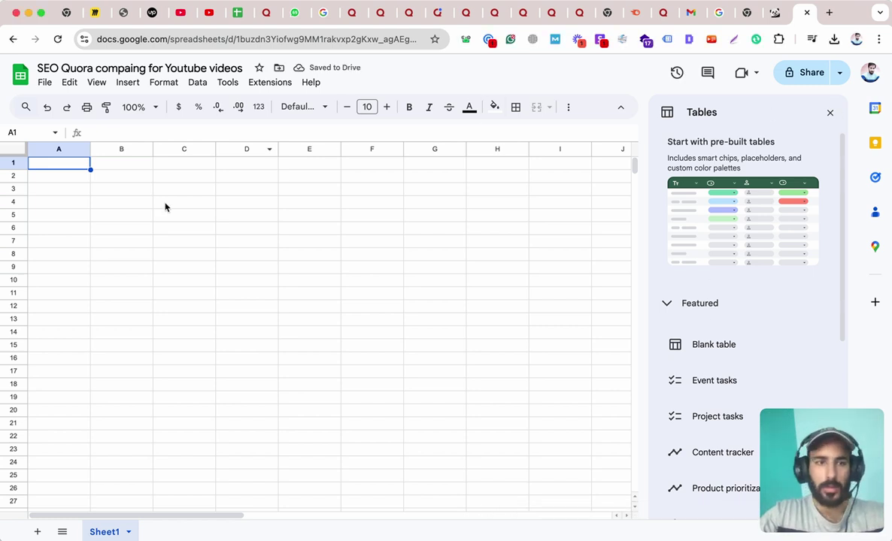
- Enter the column headers Question, Content and Answer in cells A1, B1 and C1
click(166, 204)
click(75, 170)
text(Q)
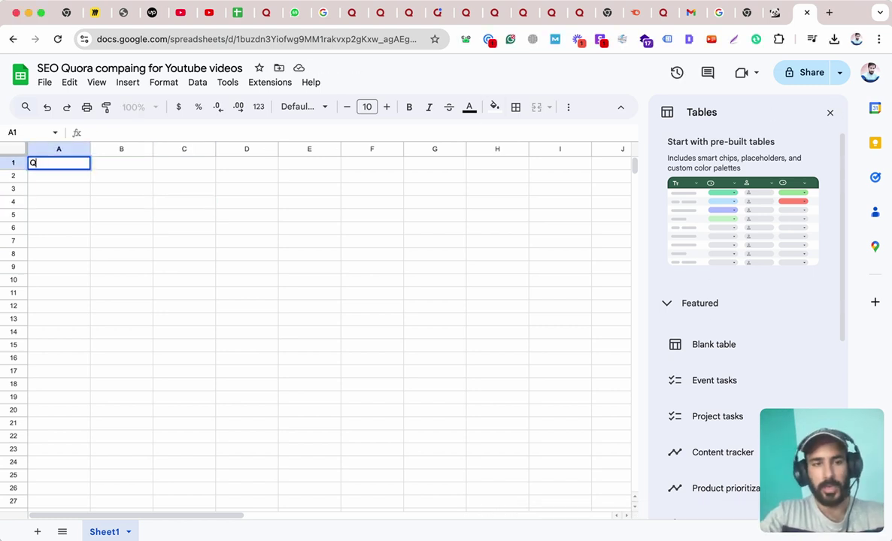
text(uestion)
click(119, 164)
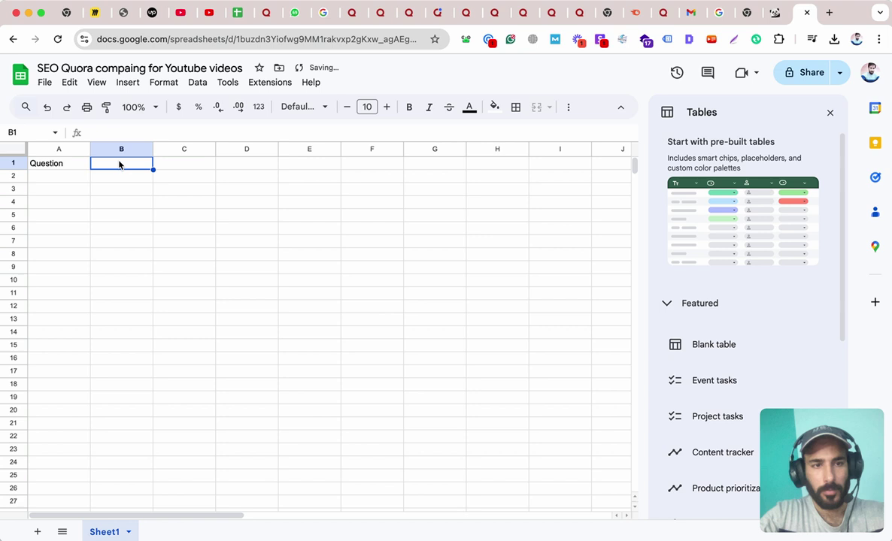
text(Cont)
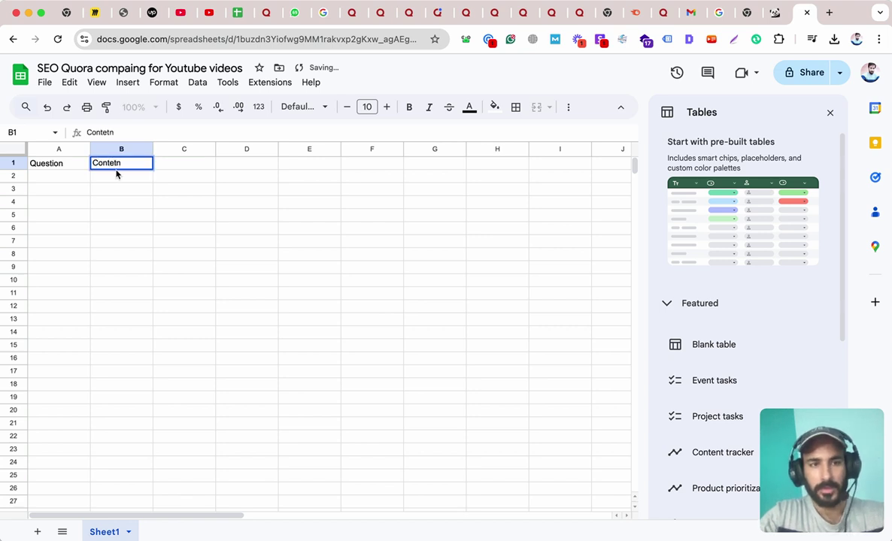
text(etn)
key(BackSpace)
click(193, 166)
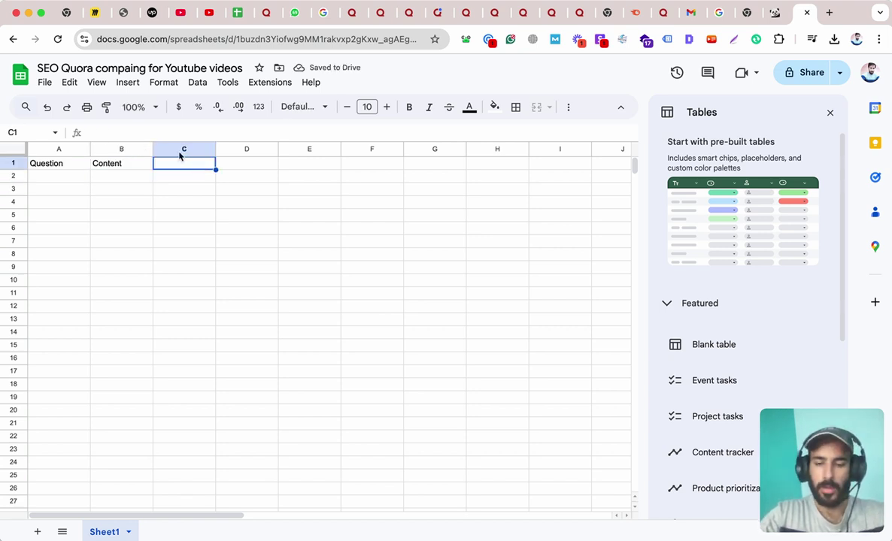
text(Qi)
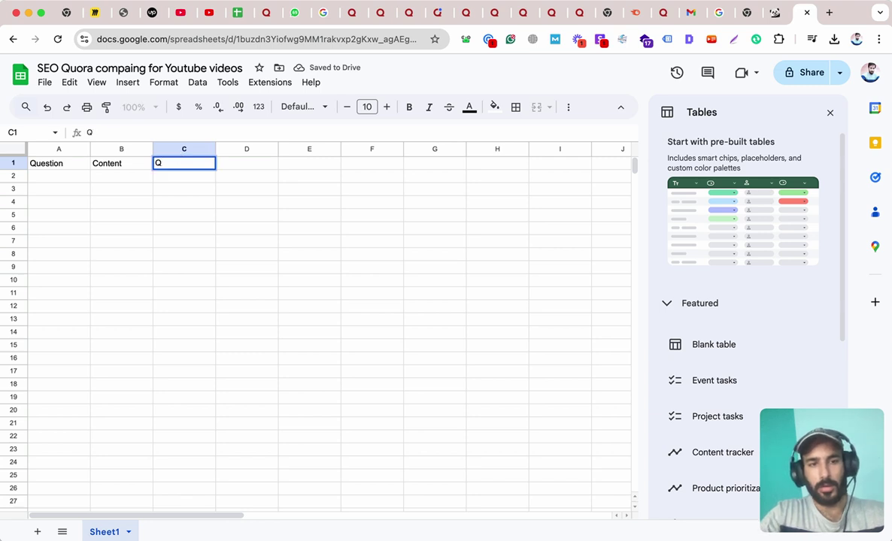
key(BackSpace)
text(A)
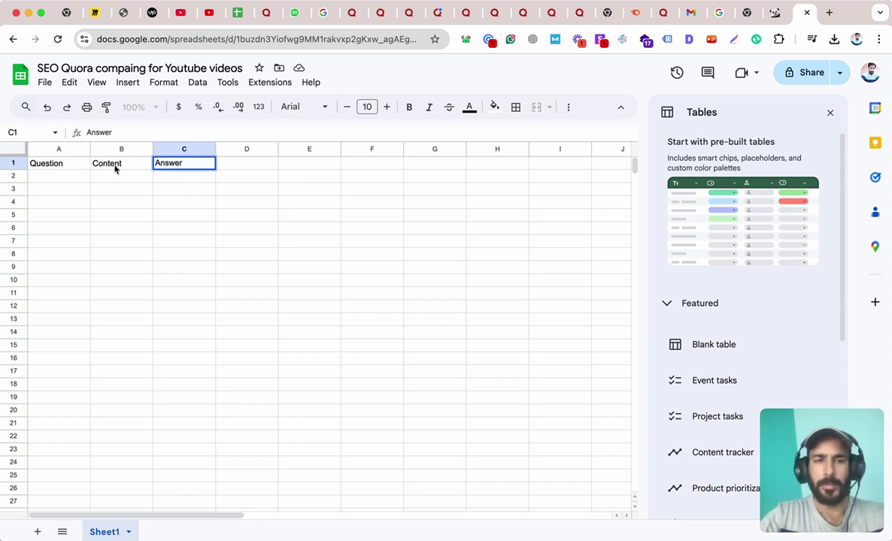
text(nswer)
- Format the headers in A1:C1 with a yellow fill, bold text and centre alignment, and widen columns A and C
drag(65, 169, 213, 167)
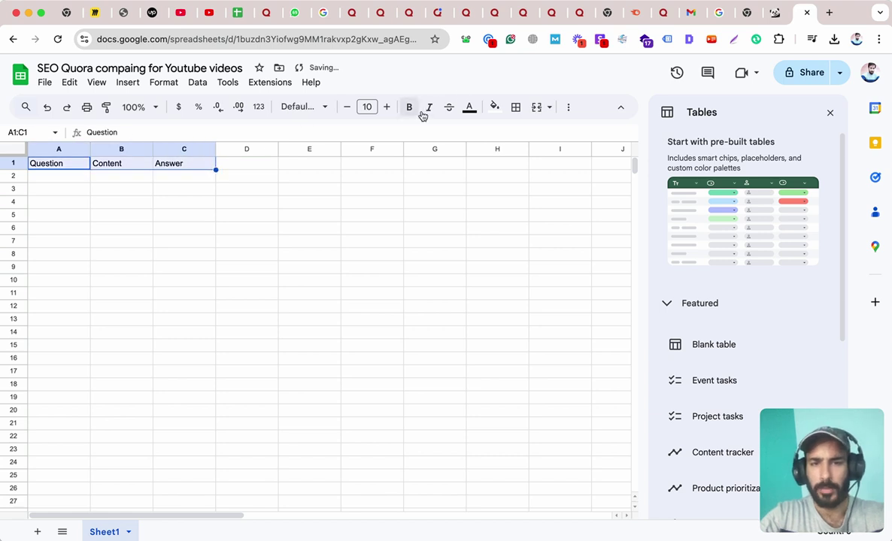
click(493, 107)
click(539, 167)
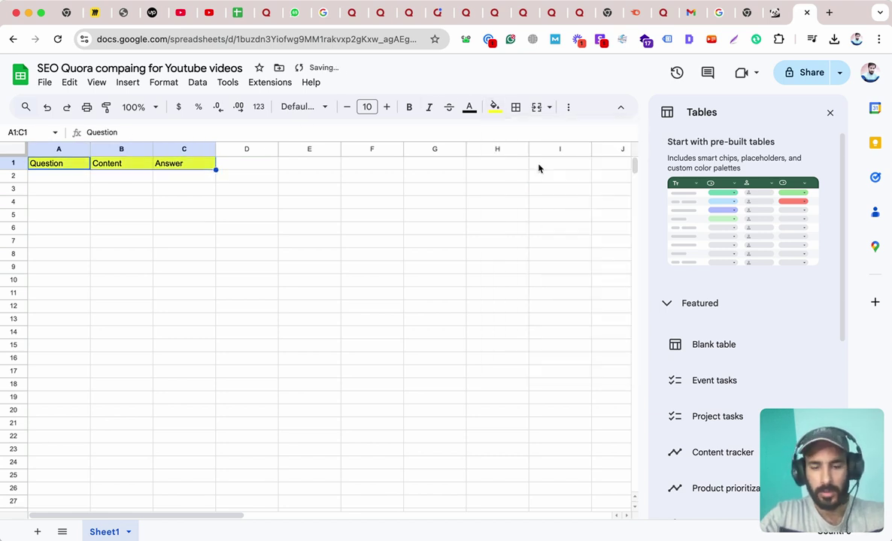
key(ctrl+b)
key(ctrl+shift+e)
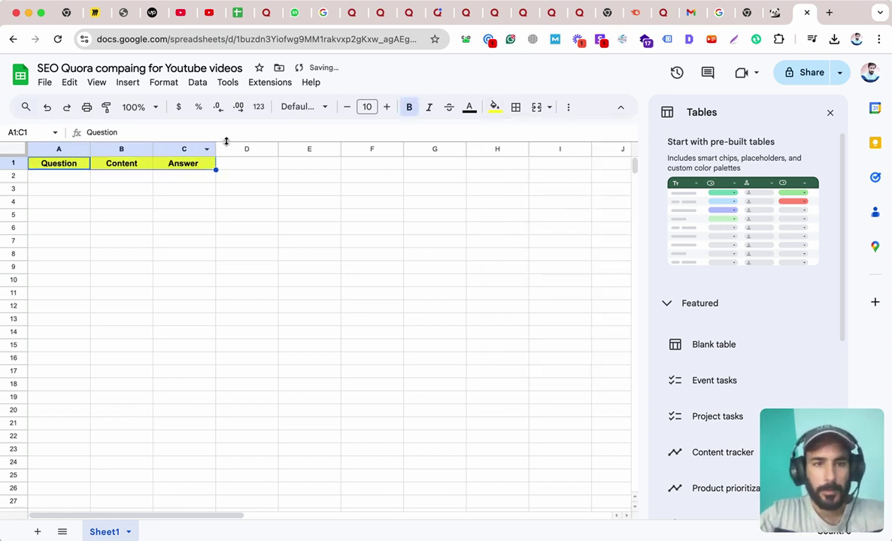
drag(215, 150, 275, 150)
drag(90, 149, 138, 149)
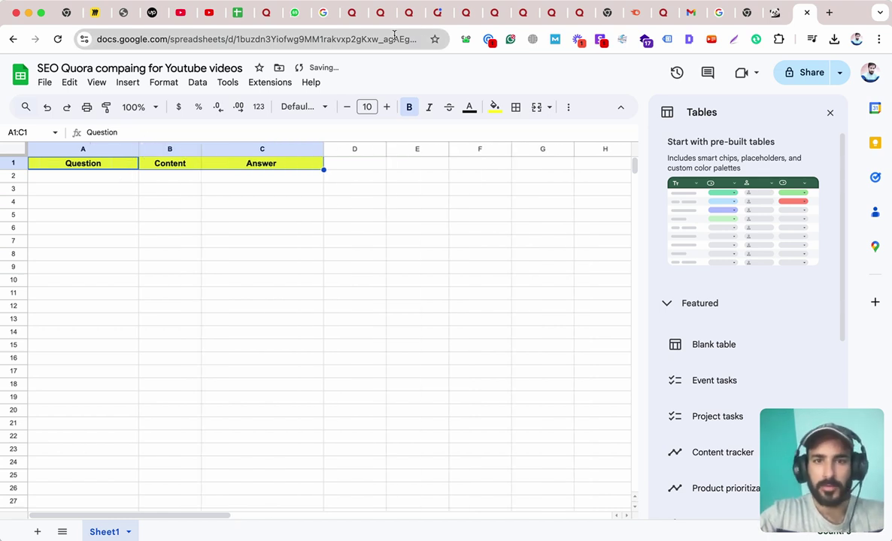
- Return to the Quora question on the top 10 SEO techniques and place its browser tab directly before the new spreadsheet's tab
click(465, 15)
click(434, 22)
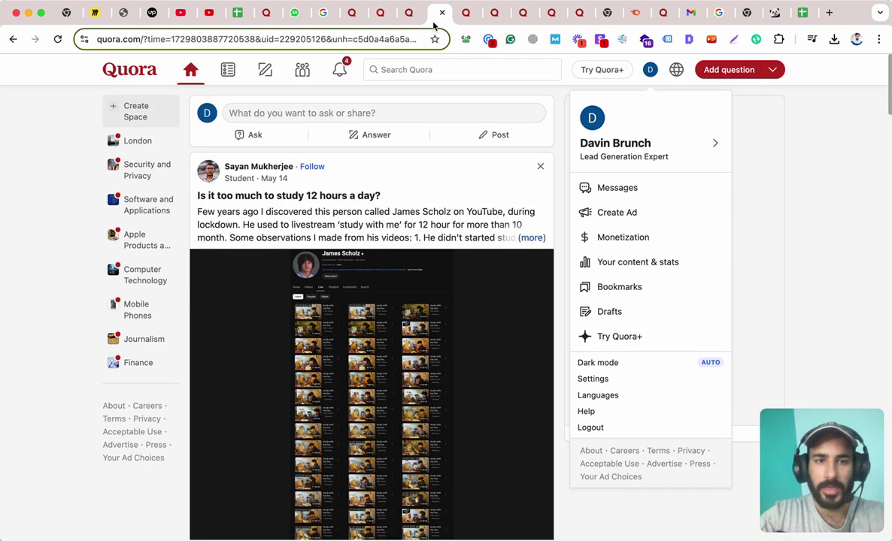
click(401, 22)
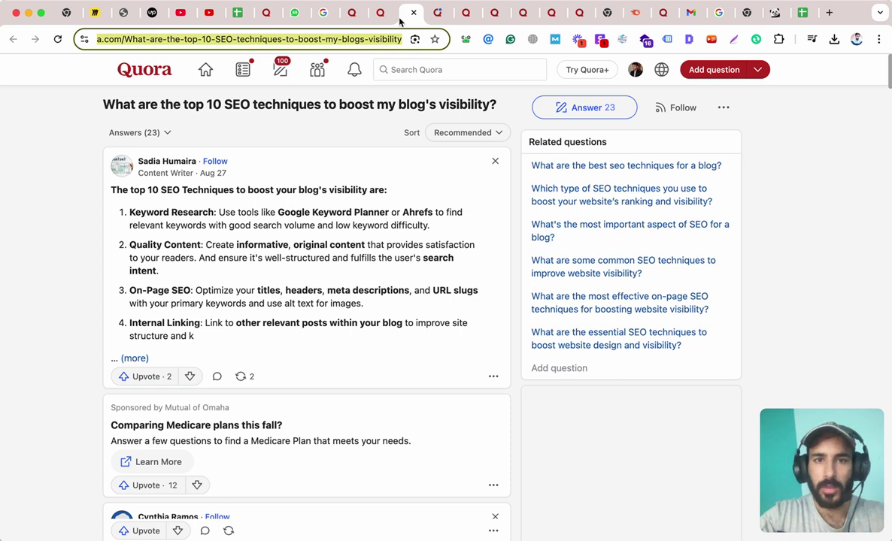
drag(399, 22, 775, 15)
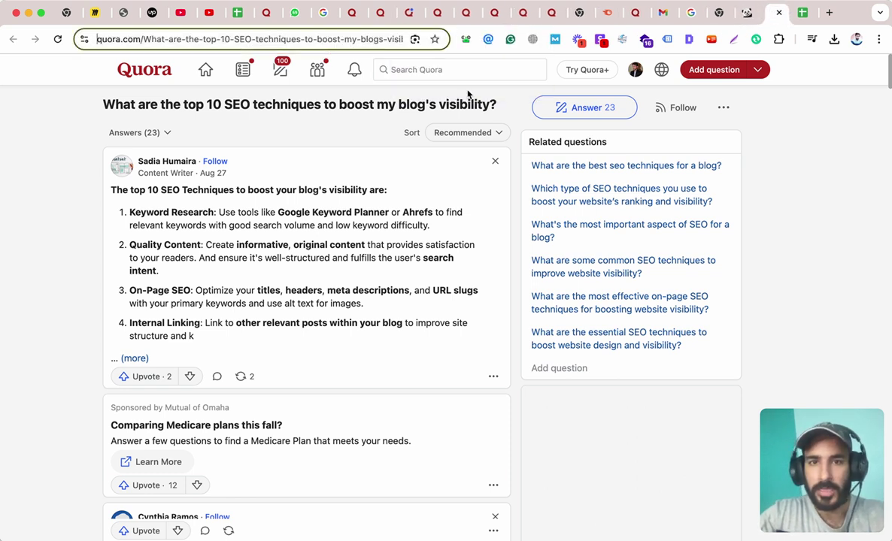
- Copy the URL of the Quora question on the top 10 SEO techniques into cell A2 of the spreadsheet
click(347, 39)
key(super+c)
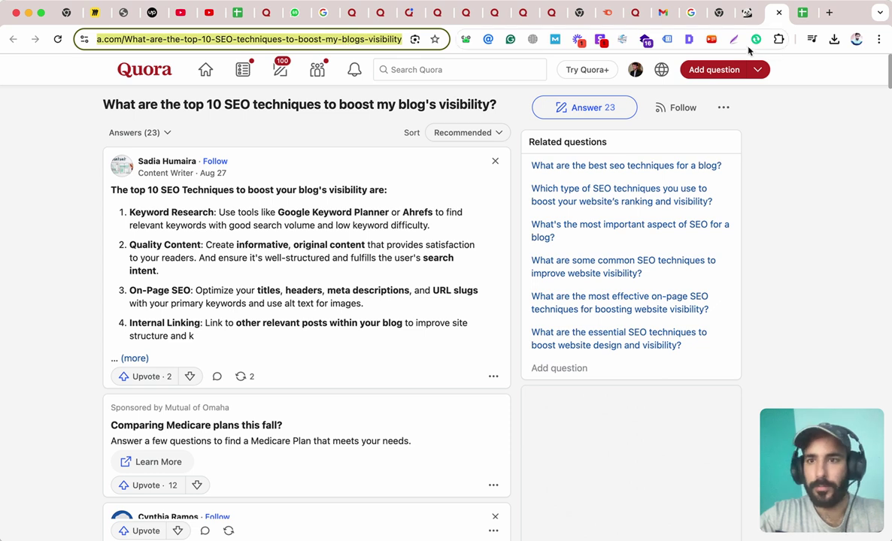
click(803, 13)
click(125, 179)
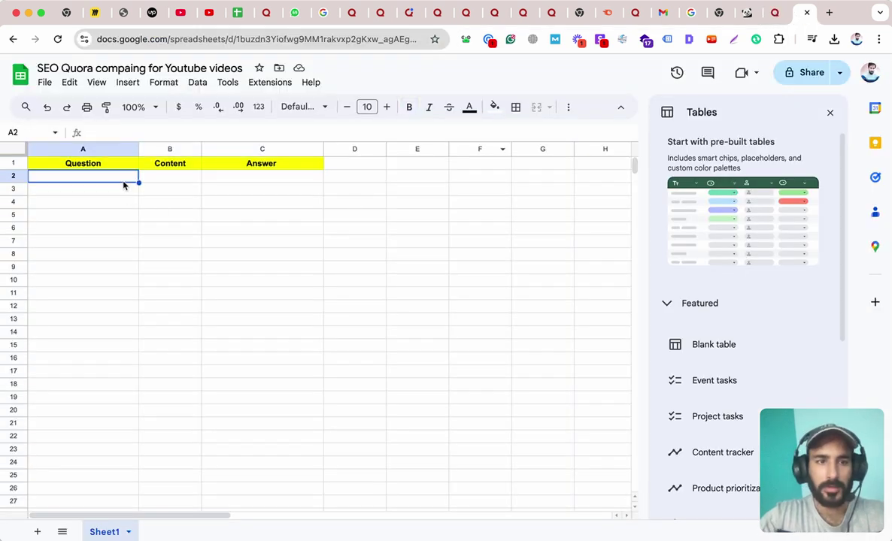
key(super+v)
- Close the Tables sidebar and set the text wrapping of column A to Clip
click(112, 149)
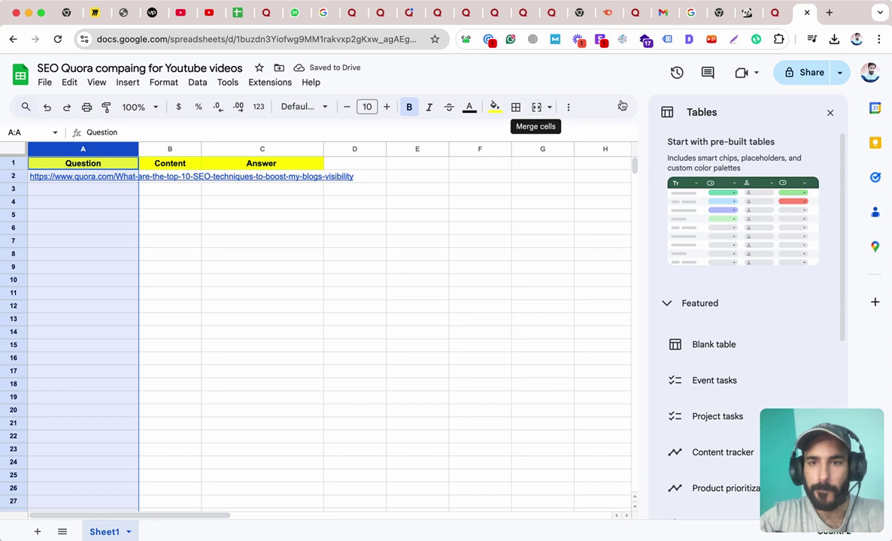
click(829, 116)
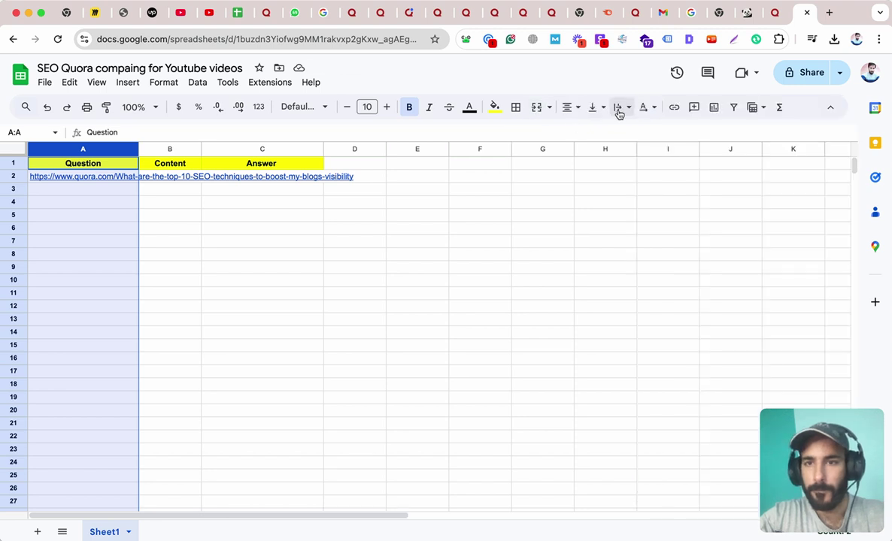
click(618, 108)
click(660, 133)
click(331, 280)
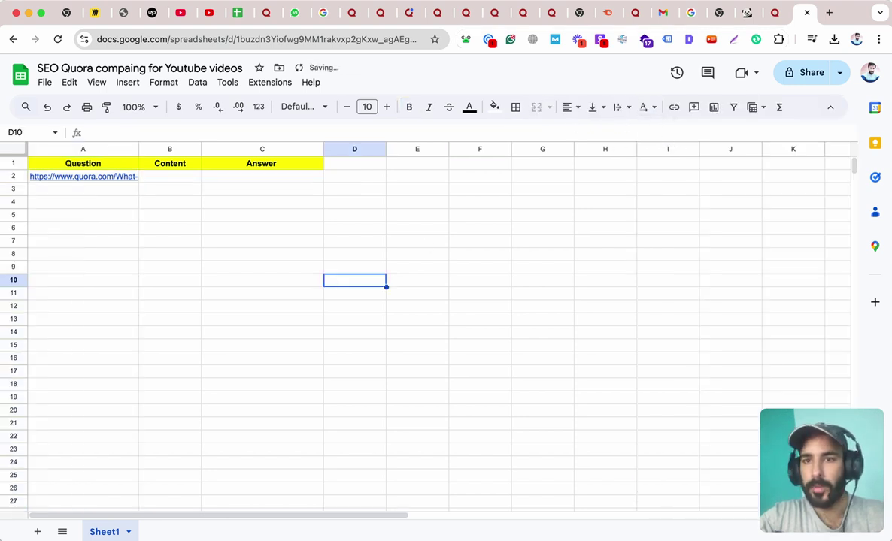
- Close the surplus Quora home and question tabs, including the one about AI content writing and copywriting
click(418, 22)
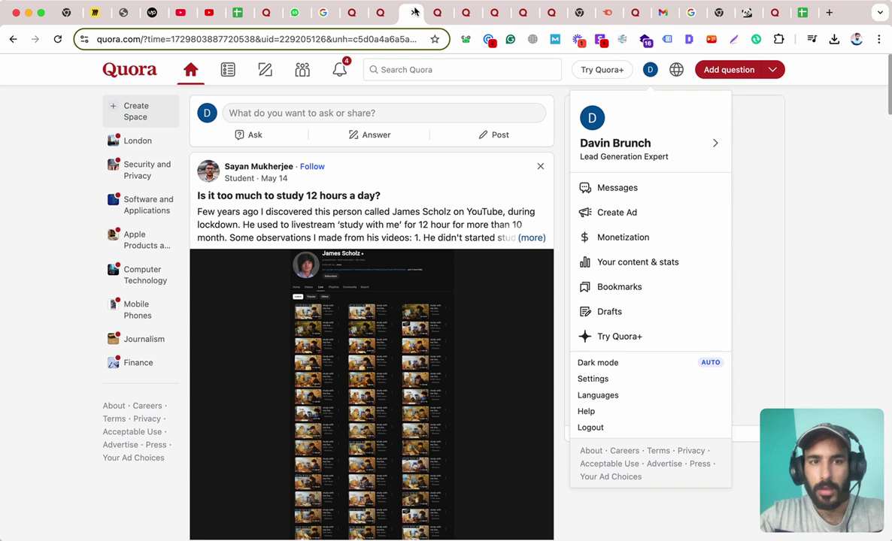
click(415, 12)
click(414, 12)
click(414, 13)
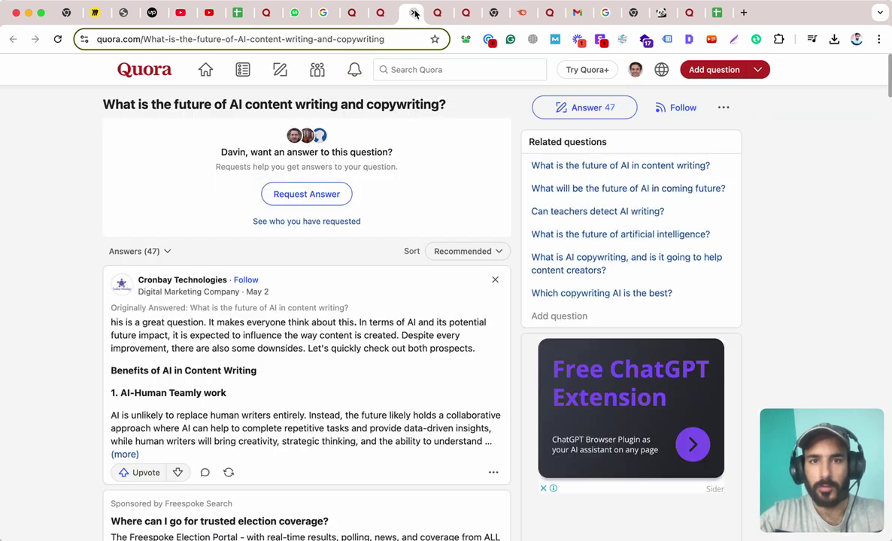
click(415, 13)
click(414, 13)
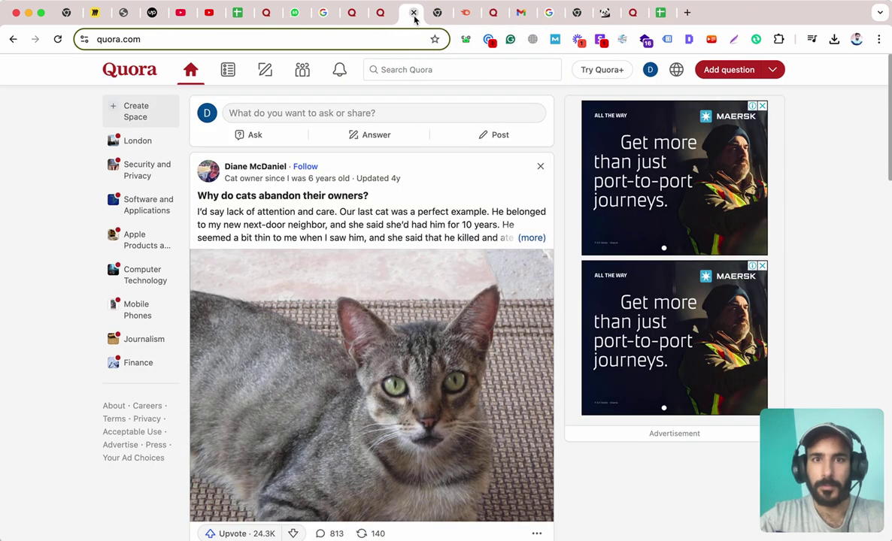
click(414, 13)
- Switch to the profile of Quora's most viewed SEO writer and sort its posts by all-time views
click(384, 17)
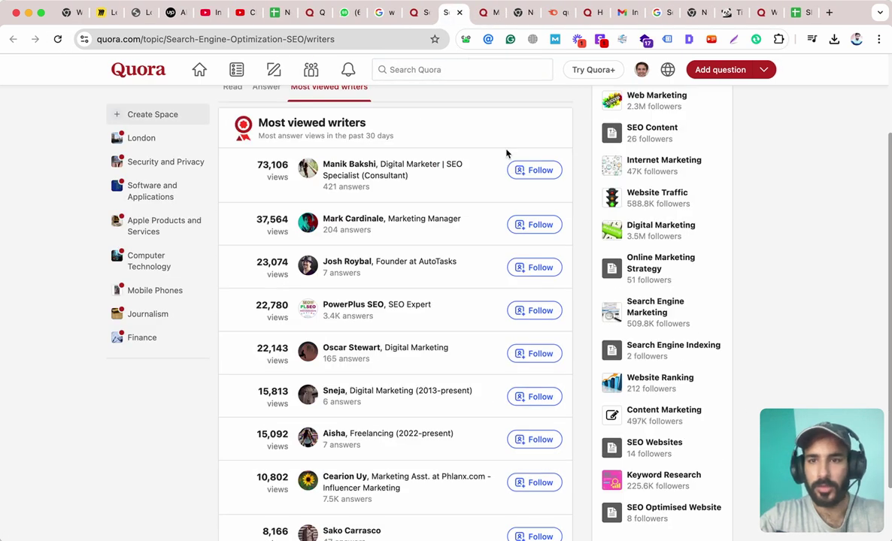
click(487, 12)
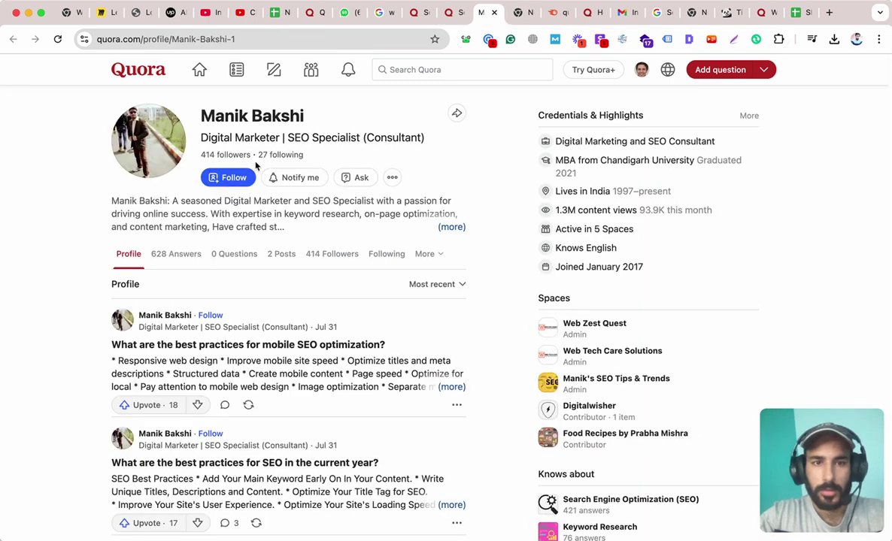
scroll(272, 254, down, 2)
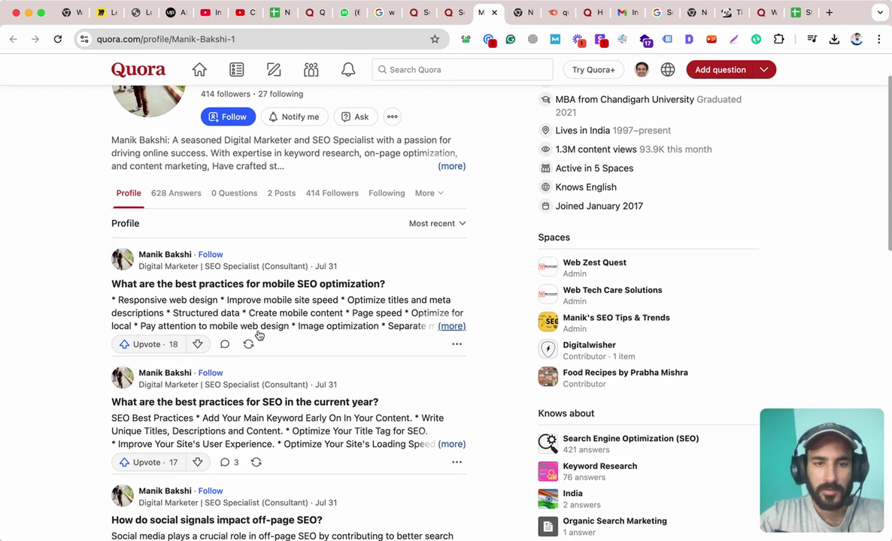
click(442, 227)
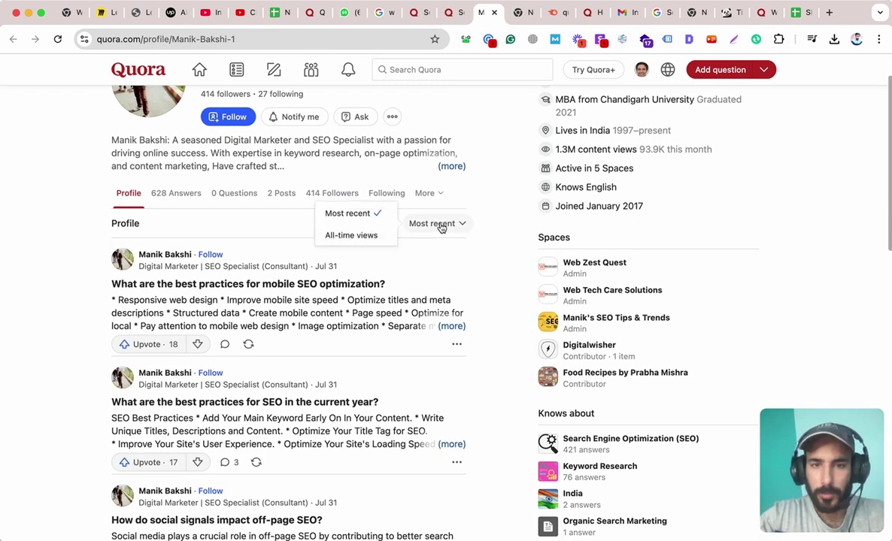
click(351, 236)
scroll(293, 315, down, 2)
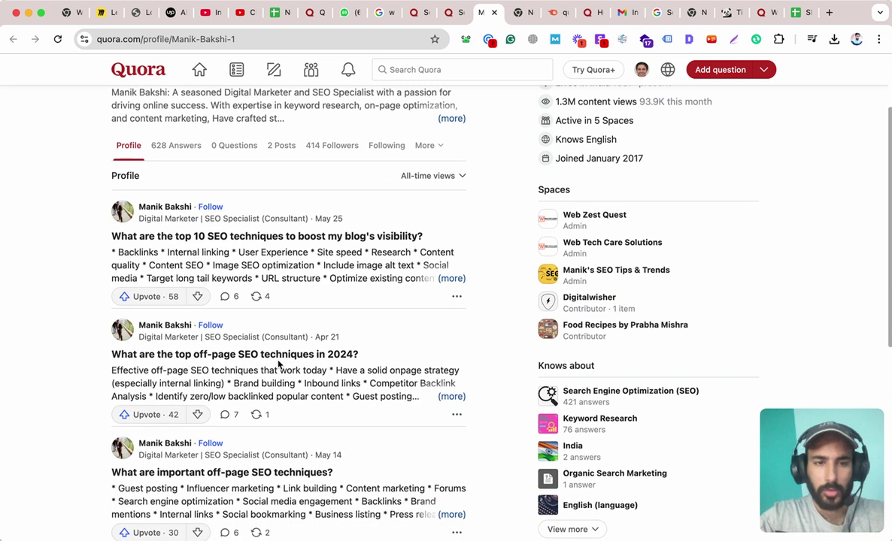
- Expand the writer's answer to "What are the top off-page SEO techniques in 2024?" and open that question in a new browser tab
scroll(290, 314, down, 3)
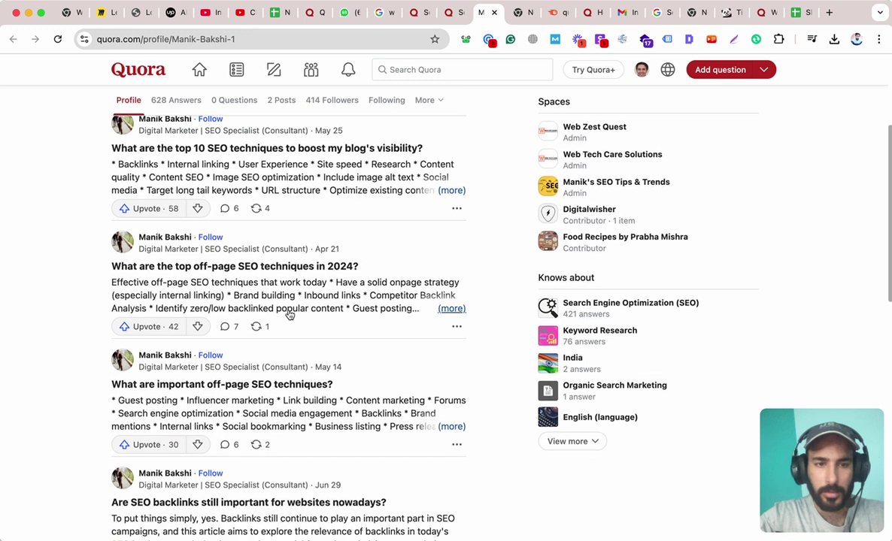
click(261, 273)
scroll(468, 292, down, 5)
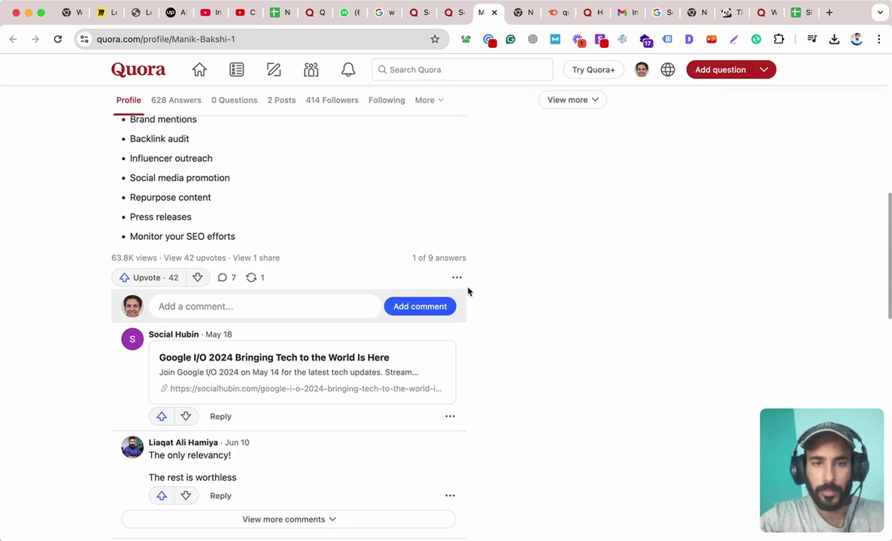
scroll(399, 221, up, 6)
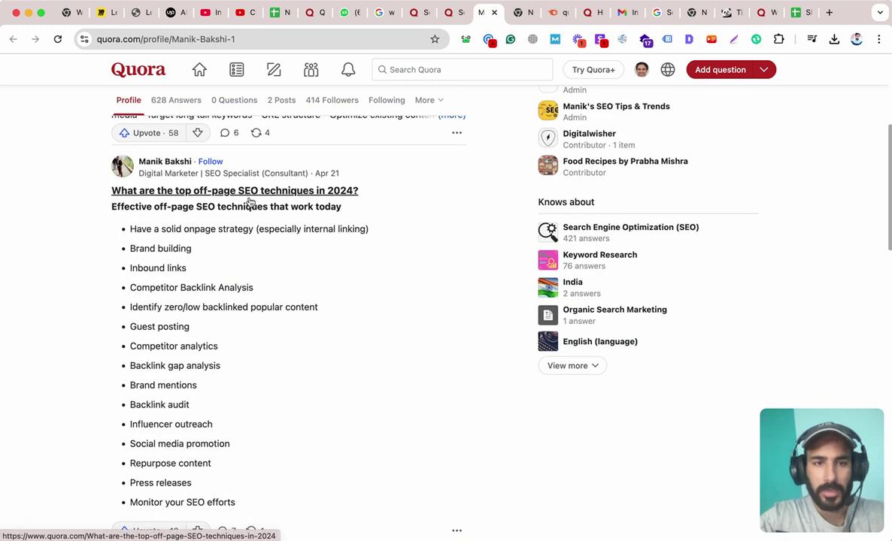
super+click(229, 192)
click(500, 12)
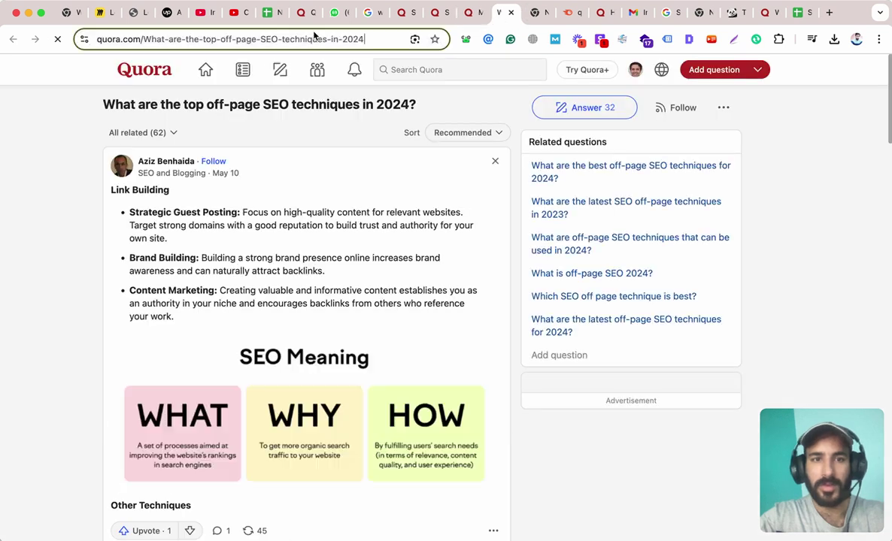
- Copy the share link of the off-page SEO techniques question and paste it into cell A3 of the spreadsheet
click(315, 35)
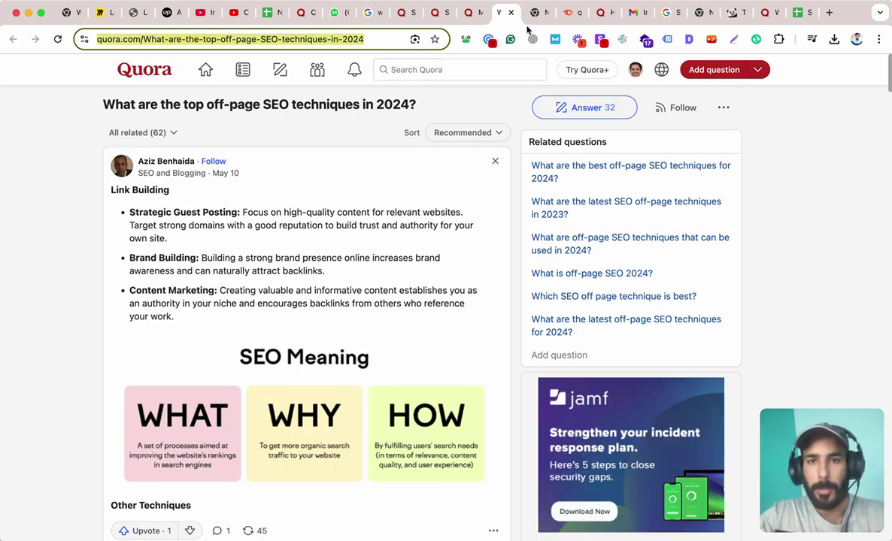
click(683, 110)
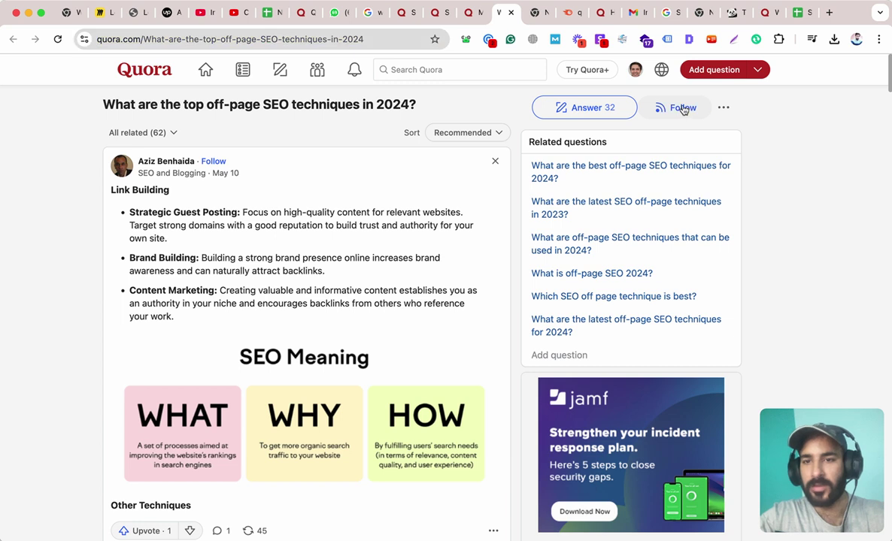
click(721, 109)
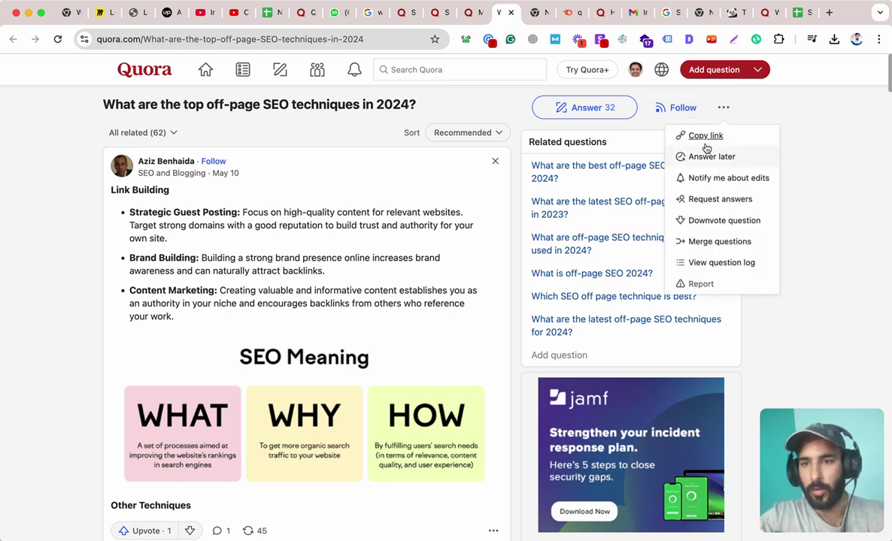
click(706, 145)
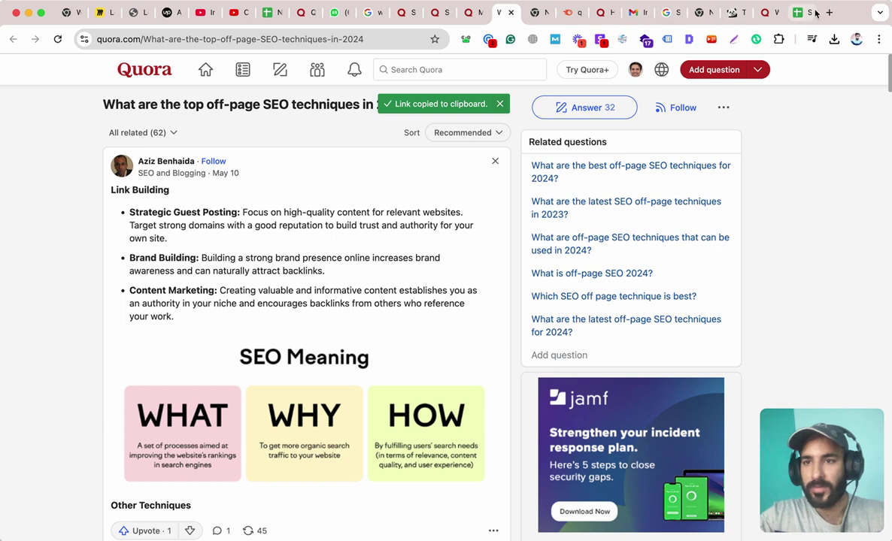
click(800, 12)
click(103, 189)
key(cmd+v)
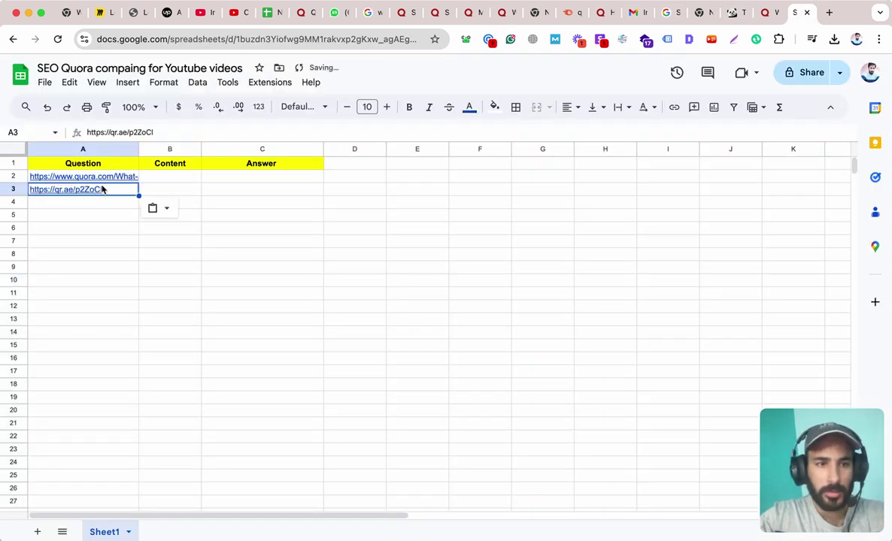
- Test the short link in cell A3 by opening it, and close the resulting page
double_click(74, 191)
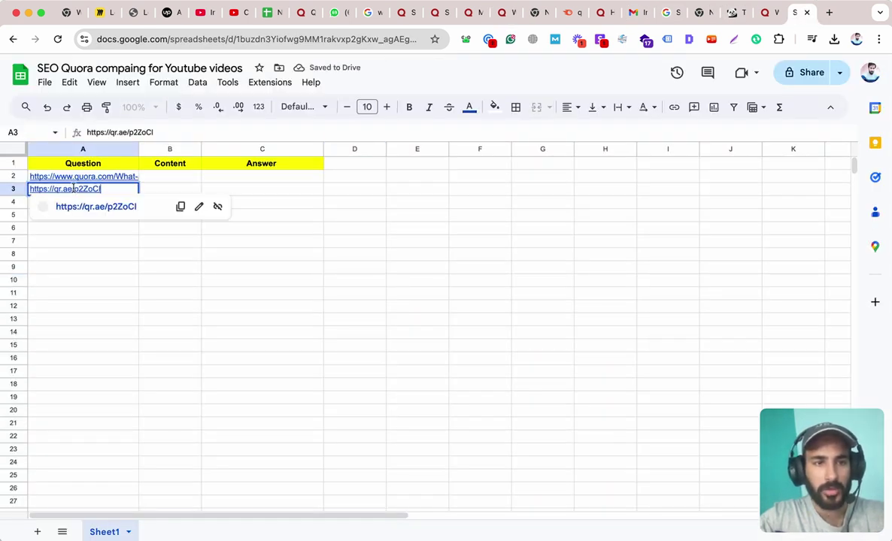
click(82, 207)
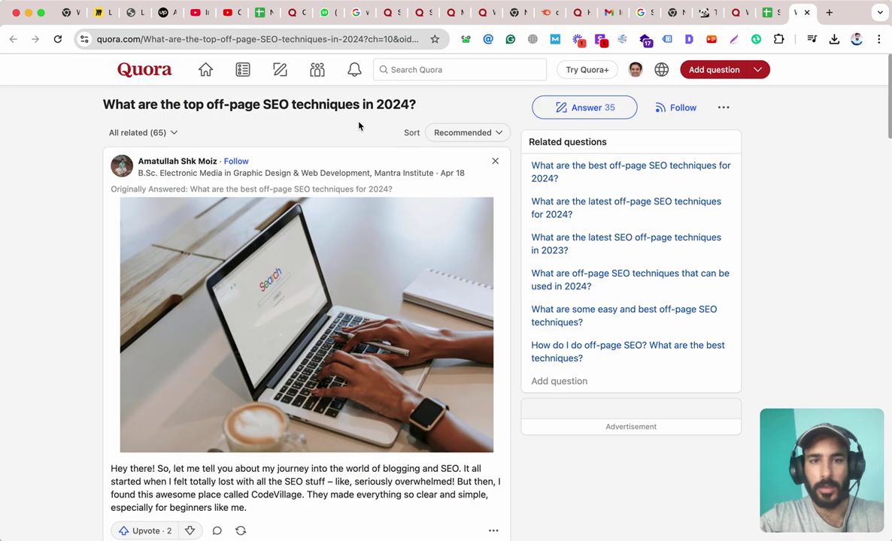
key(super+w)
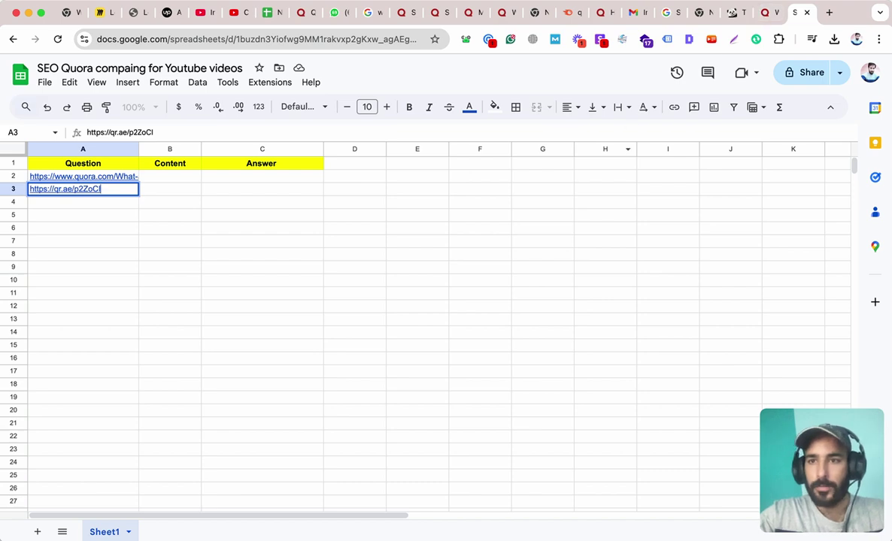
- Return to the most viewed SEO writer's Quora profile and place its browser tab directly before the spreadsheet's tab
click(766, 13)
scroll(316, 330, down, 3)
scroll(297, 348, up, 3)
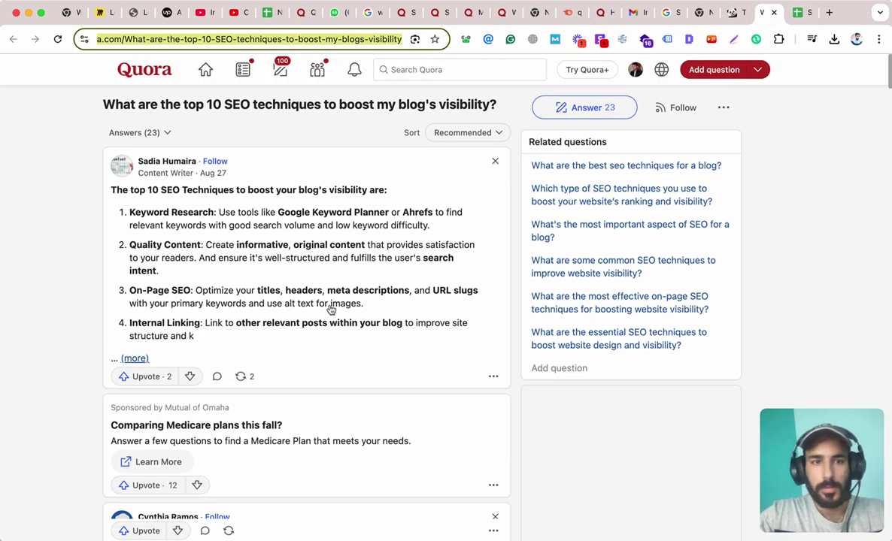
click(444, 13)
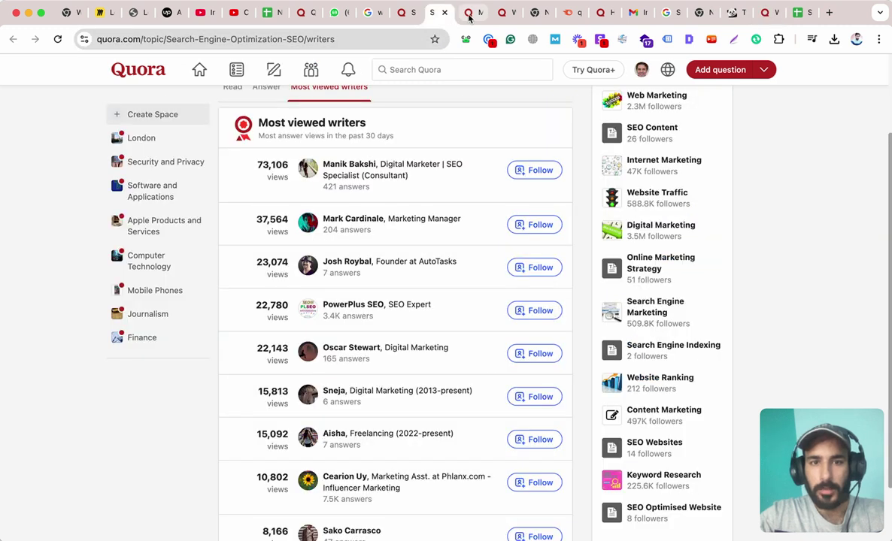
click(468, 14)
scroll(325, 209, up, 5)
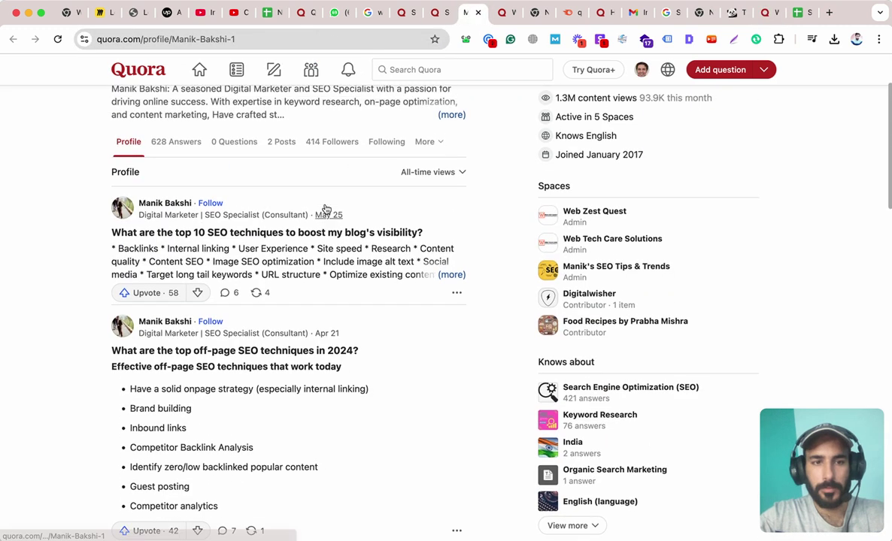
scroll(325, 209, down, 4)
scroll(319, 226, down, 1)
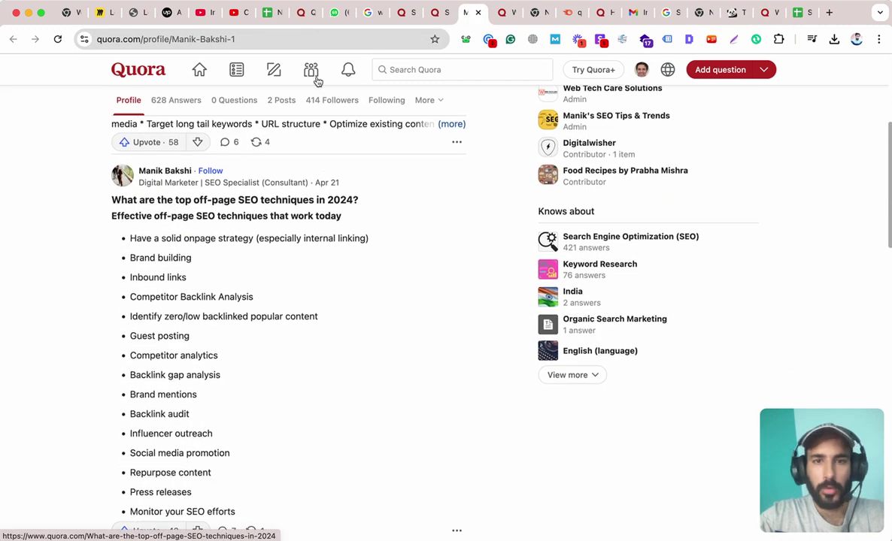
drag(473, 13, 766, 12)
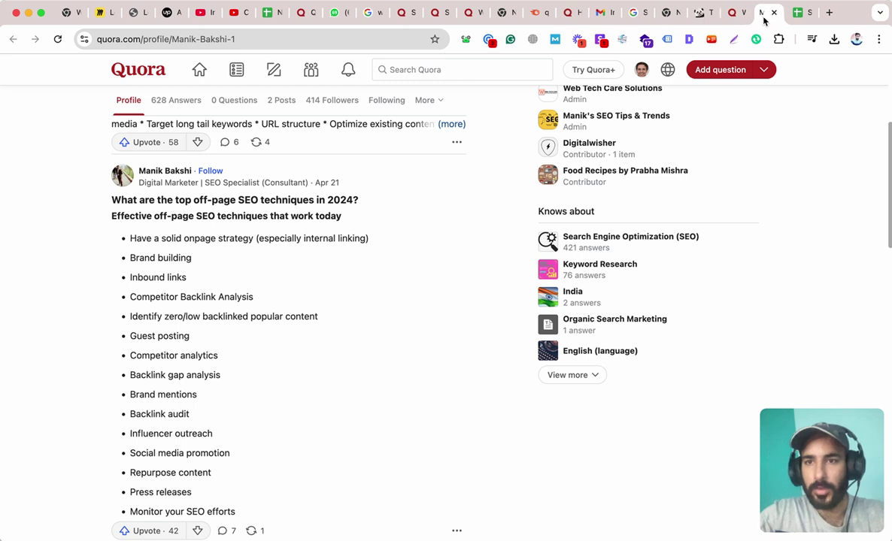
- Close the unneeded browser tabs between the off-page SEO question and the writer's profile, including Gmail and the top 10 SEO techniques question
click(583, 12)
click(578, 13)
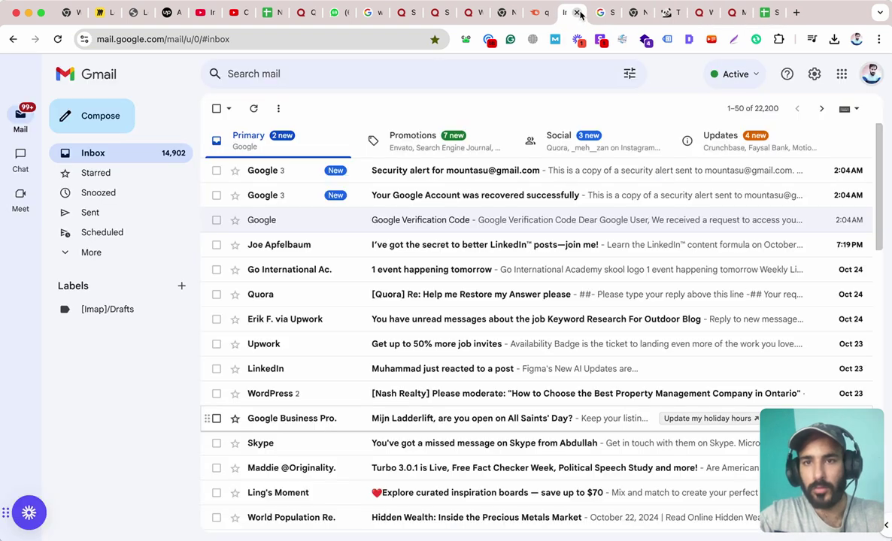
click(577, 13)
click(577, 13)
click(578, 13)
click(577, 13)
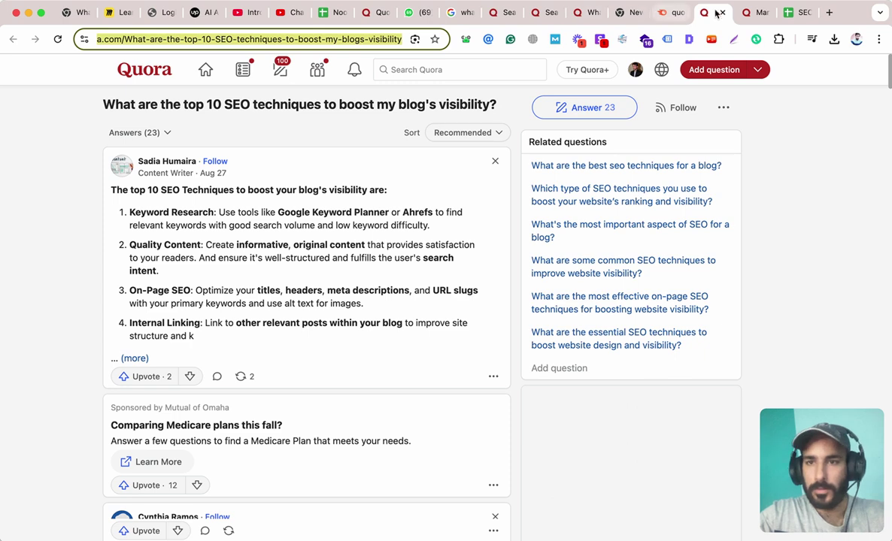
click(722, 12)
click(720, 14)
click(680, 13)
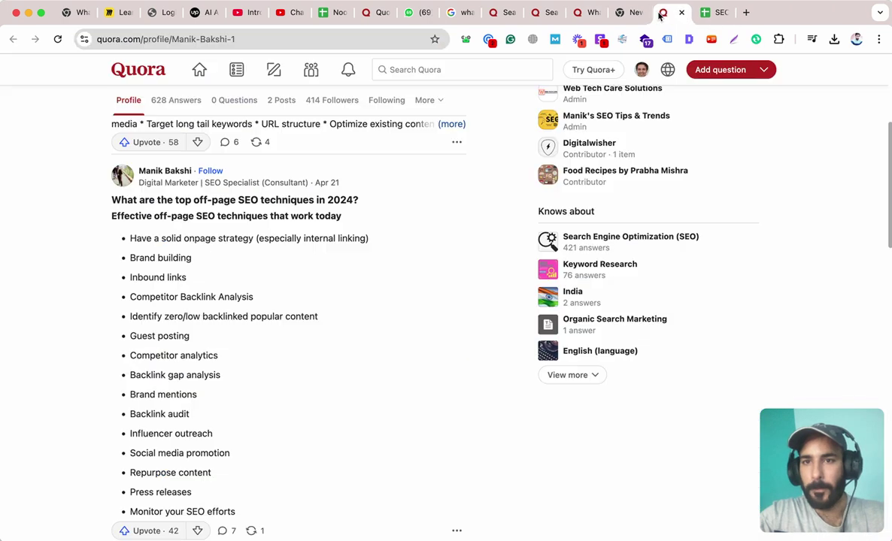
click(632, 13)
click(639, 13)
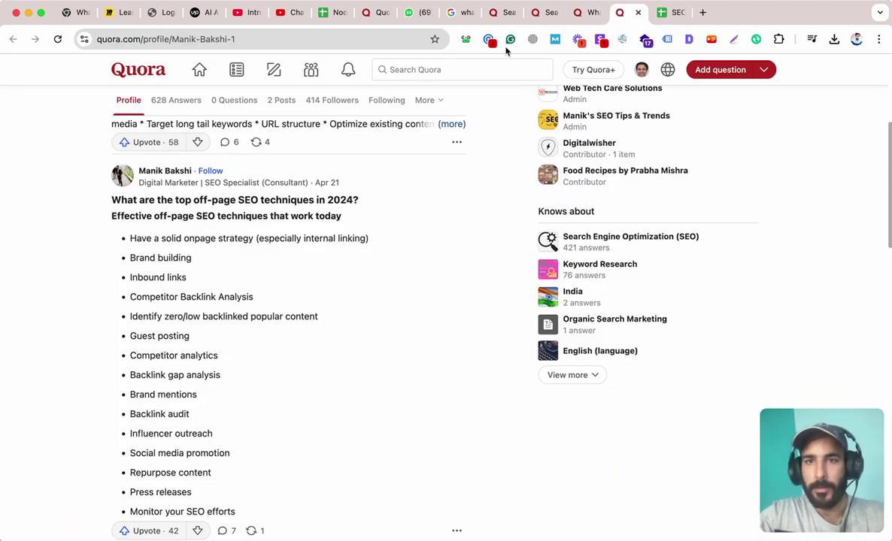
- Open the writer's answered question "Are SEO backlinks still important for websites nowadays?" in a new tab from the profile
scroll(193, 268, up, 4)
scroll(192, 263, down, 10)
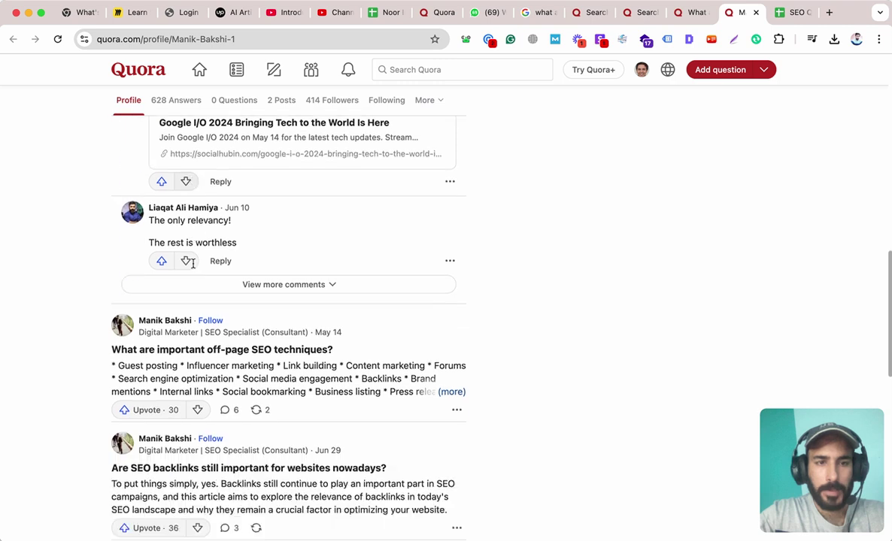
scroll(192, 263, down, 5)
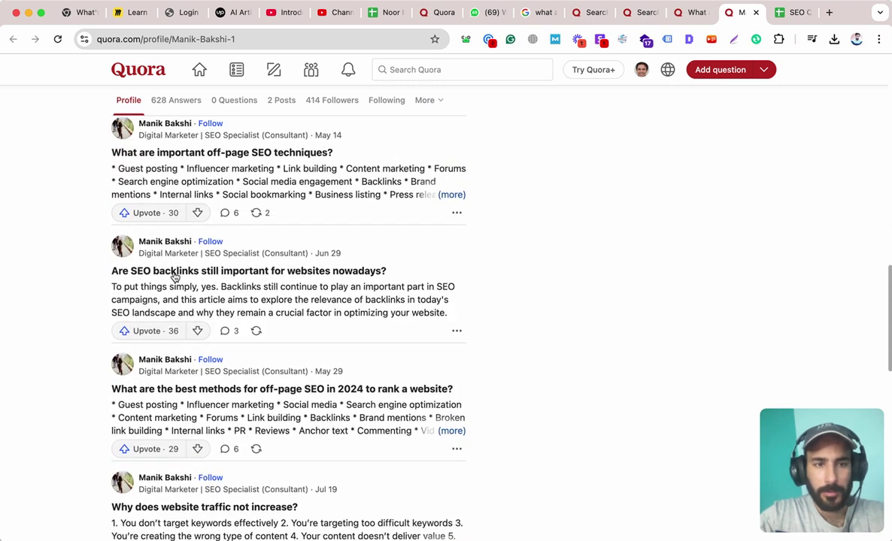
click(174, 278)
scroll(207, 376, down, 3)
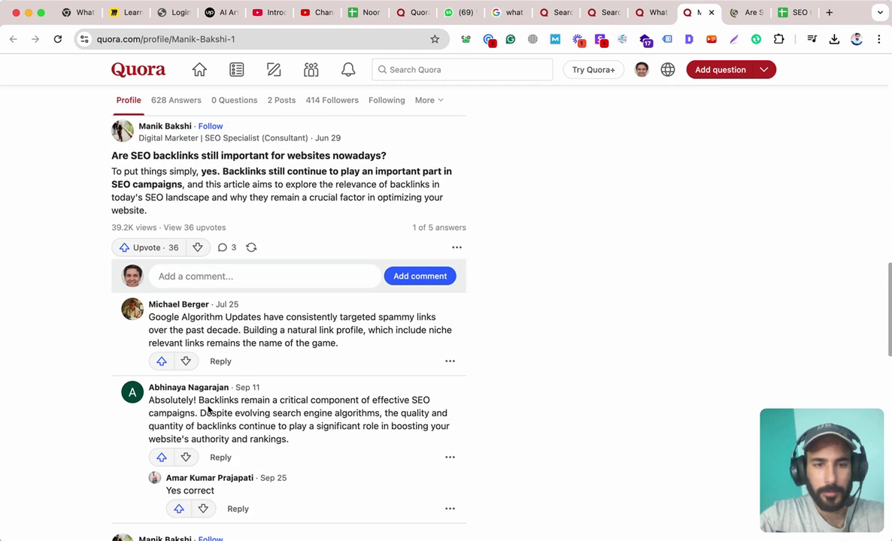
- Open the question "What are the best methods for off-page SEO in 2024 to rank a website?" in a new tab from the profile
scroll(209, 410, down, 5)
scroll(368, 418, down, 2)
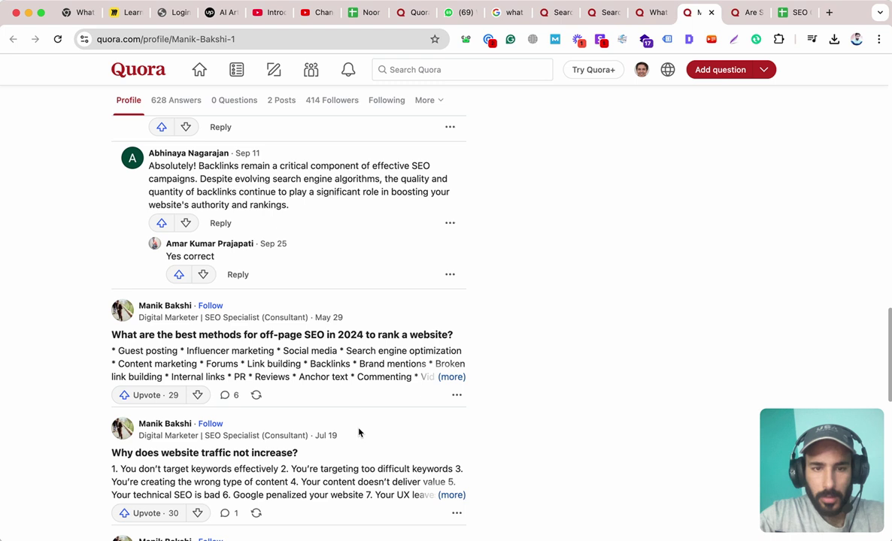
click(303, 374)
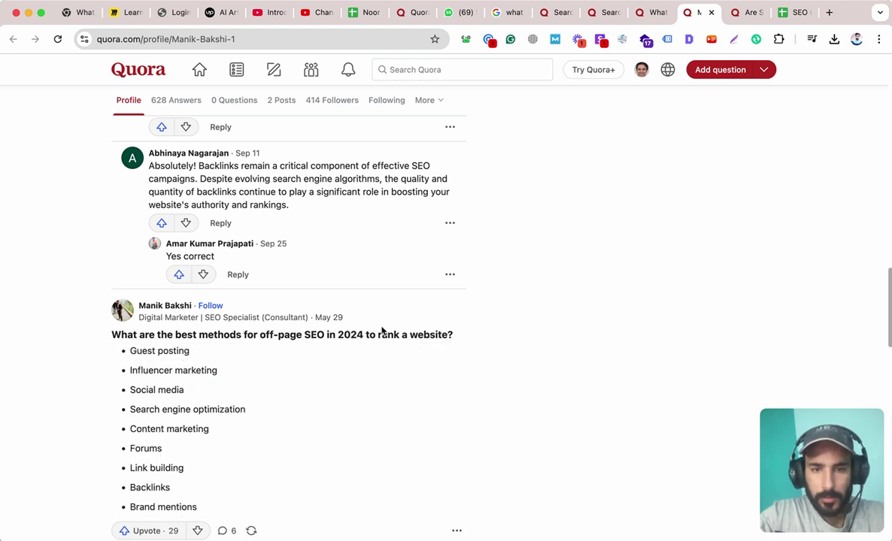
scroll(382, 333, down, 12)
click(456, 344)
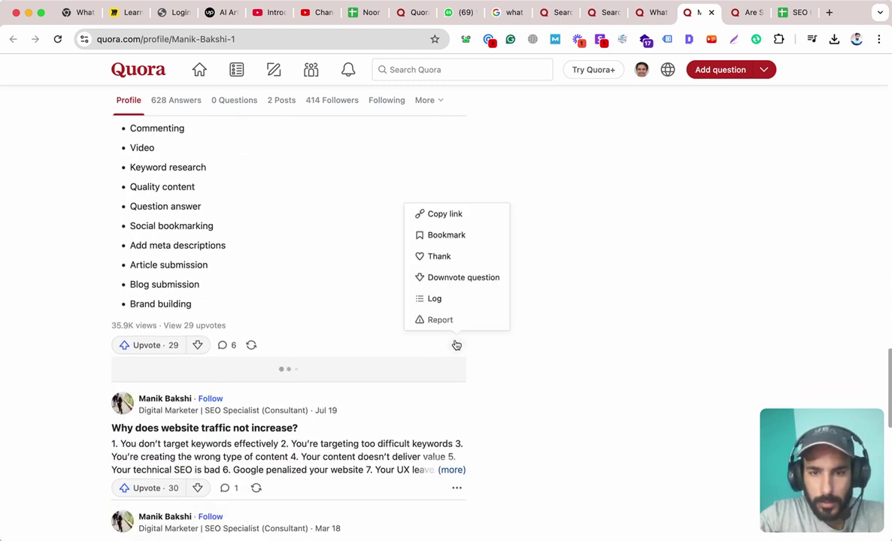
click(456, 345)
scroll(345, 283, up, 9)
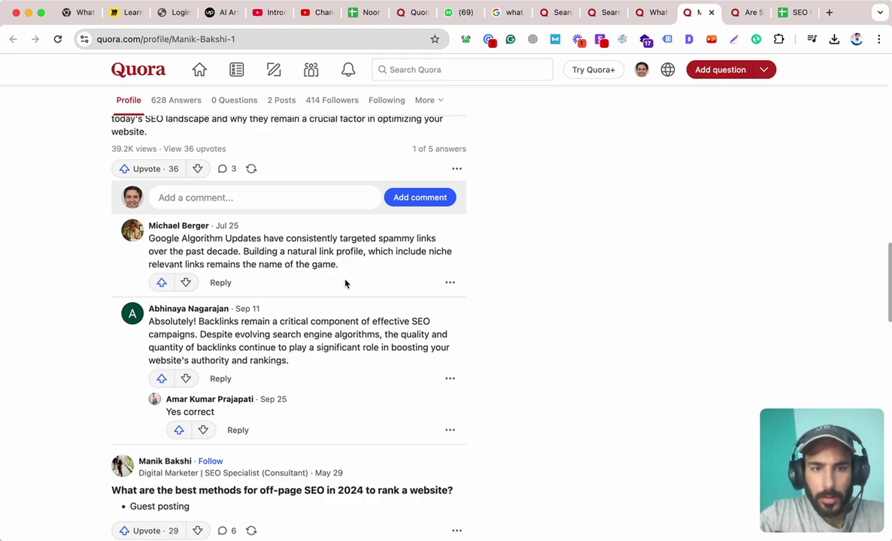
scroll(322, 303, down, 2)
- Copy the share link of the SEO backlinks question and paste it into cell A4 of the spreadsheet
click(711, 12)
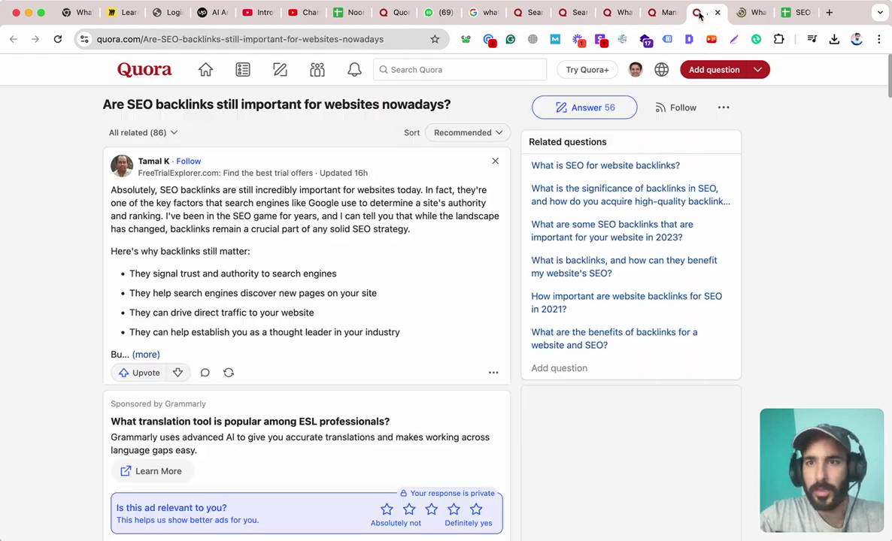
click(723, 108)
click(697, 144)
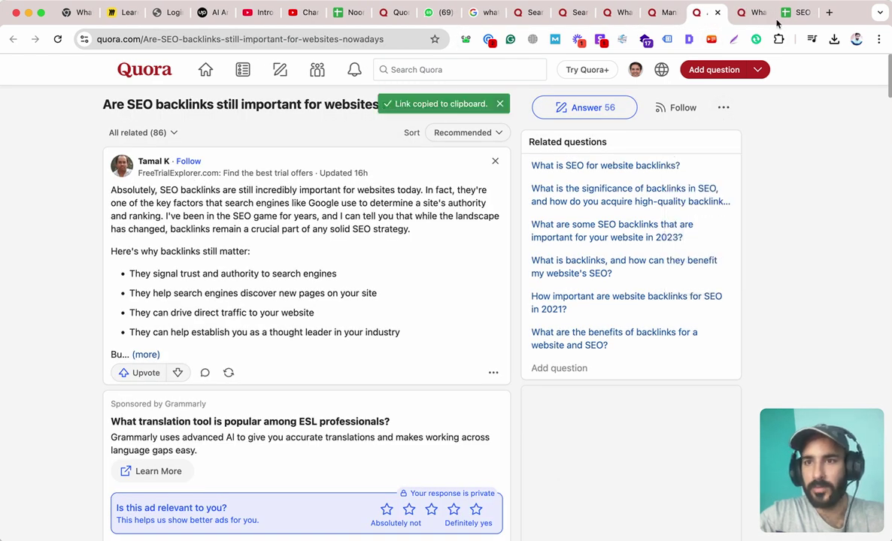
click(786, 12)
key(super+v)
key(Down)
key(super+v)
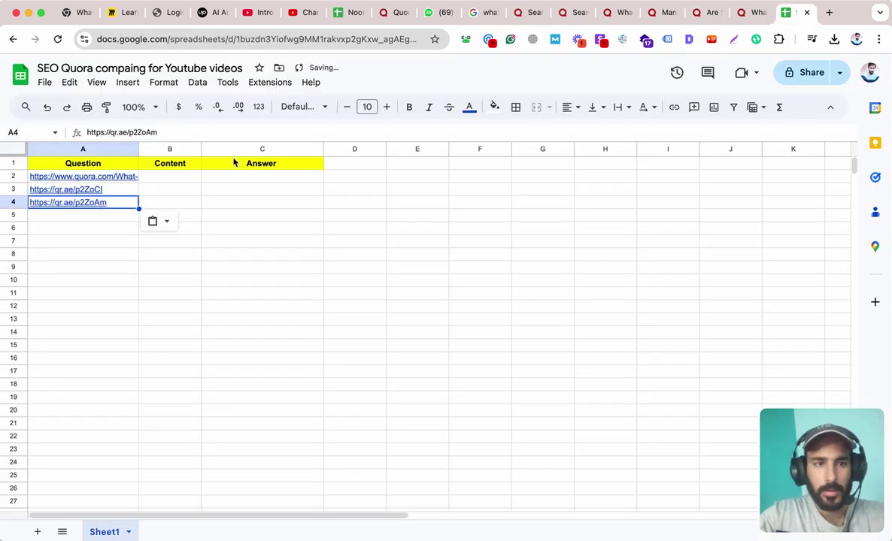
- Return to the SEO backlinks question and copy its share link again
click(743, 13)
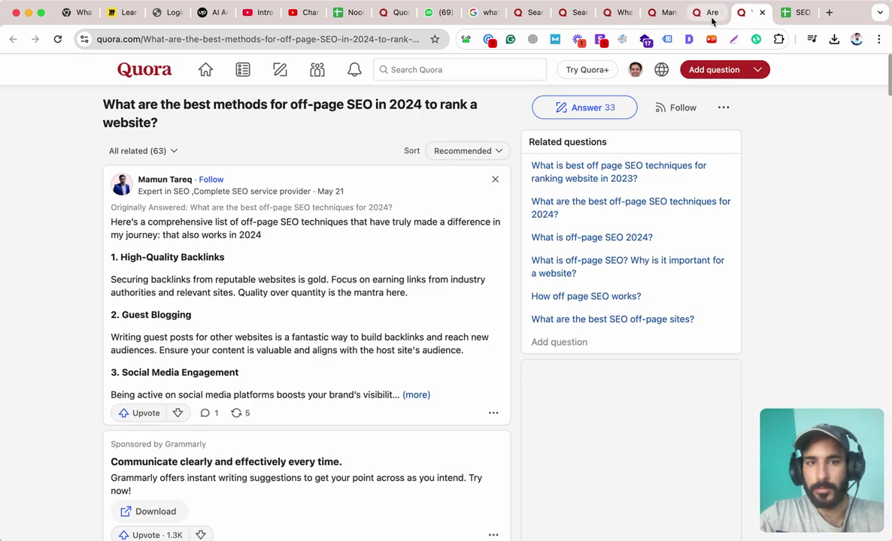
click(712, 13)
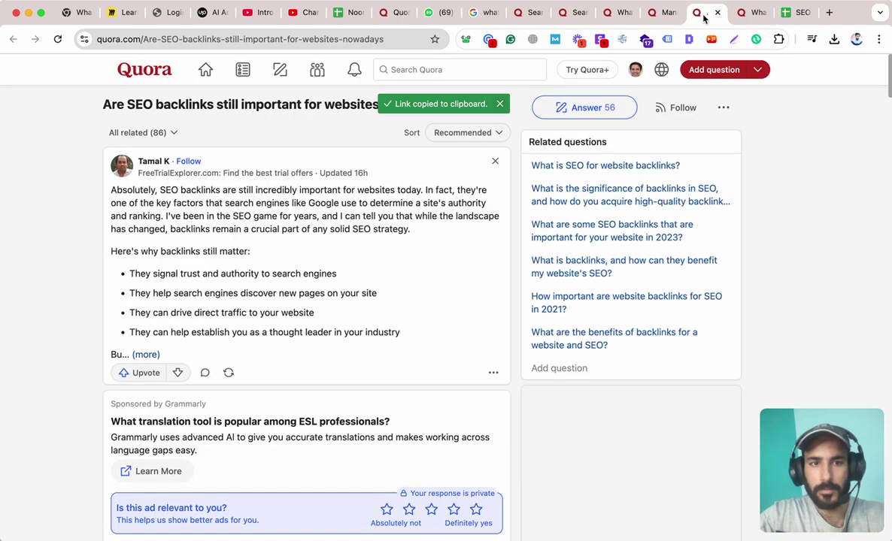
click(722, 109)
click(702, 138)
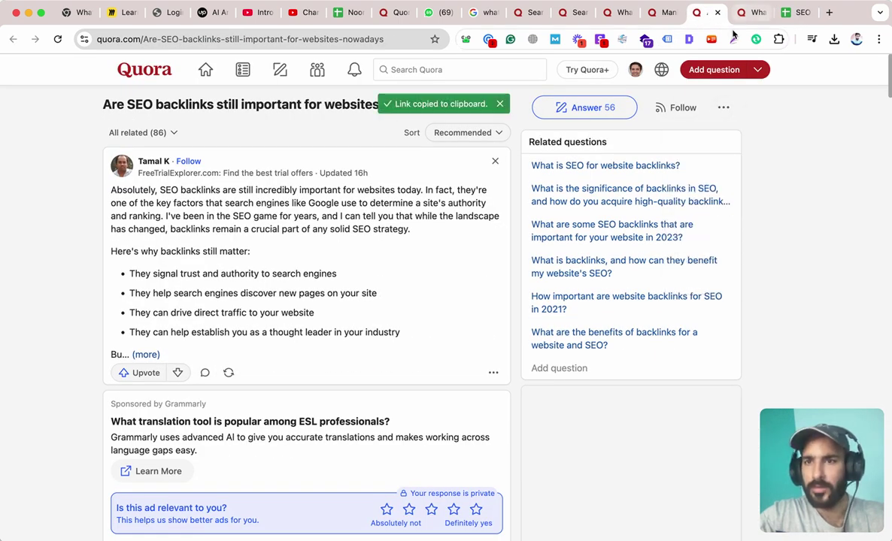
- Copy the share link of the best off-page SEO methods question and paste it into cell A5 of the spreadsheet
click(748, 12)
click(723, 109)
click(703, 136)
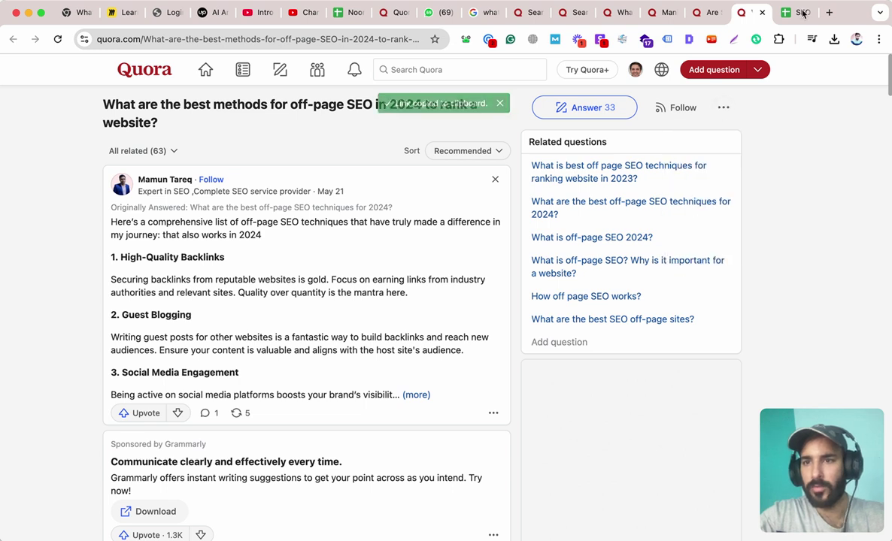
click(791, 13)
key(ctrl+v)
click(73, 219)
key(ctrl+v)
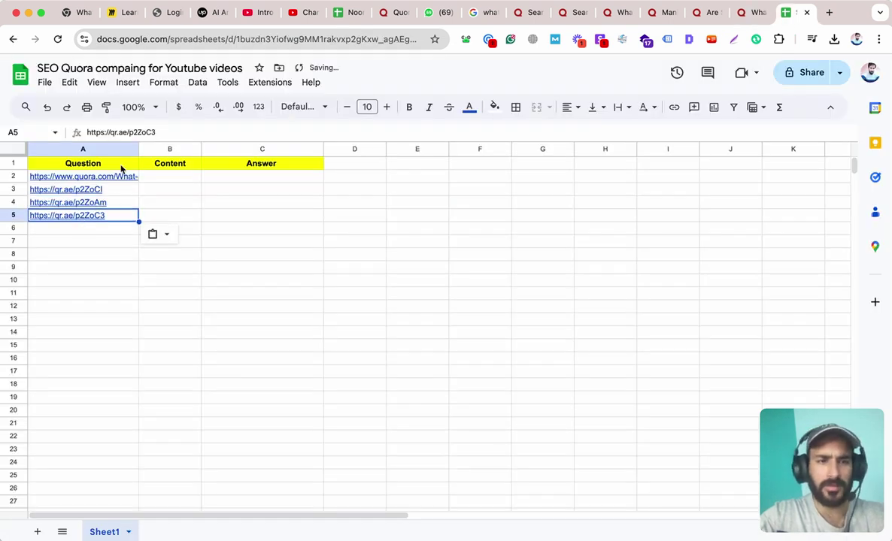
- Widen the Question and Content columns and select the link in cell A2
drag(138, 148, 167, 149)
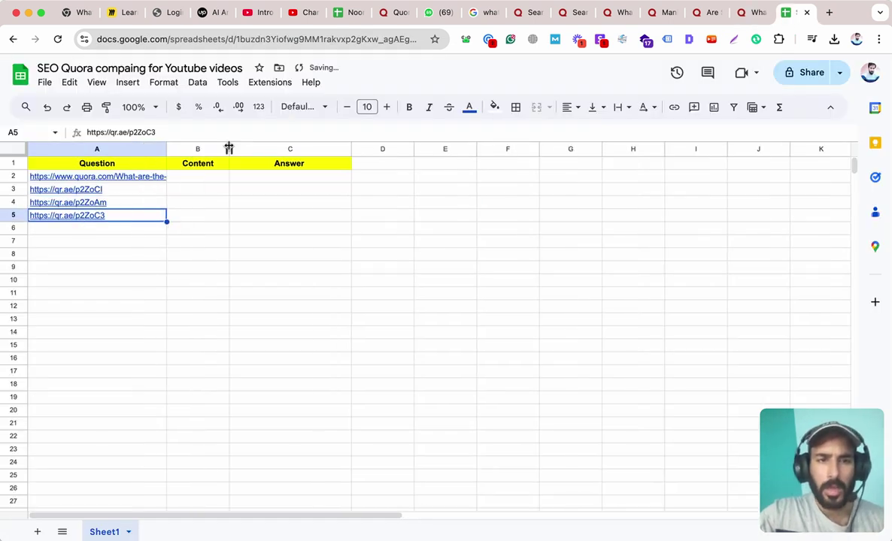
drag(229, 148, 289, 148)
click(146, 179)
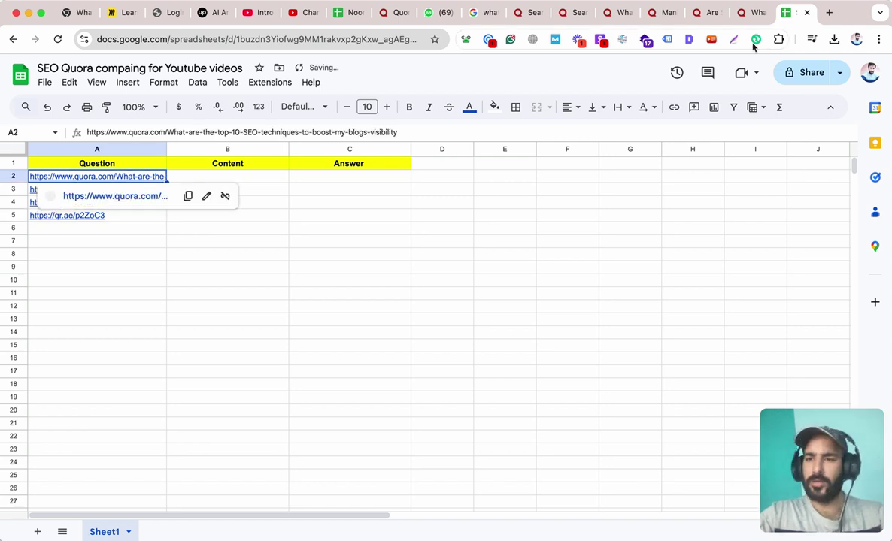
- Open ChatGPT in a new browser tab
click(828, 13)
text(cha)
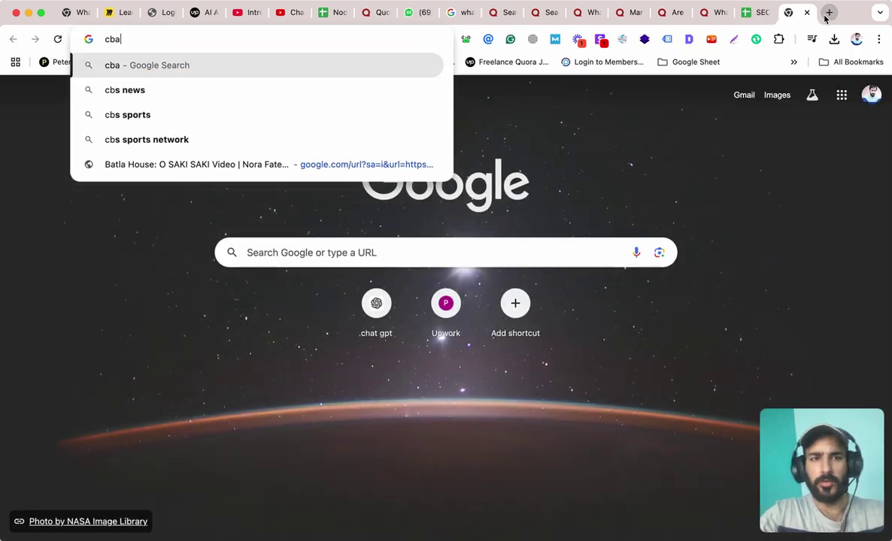
key(Return)
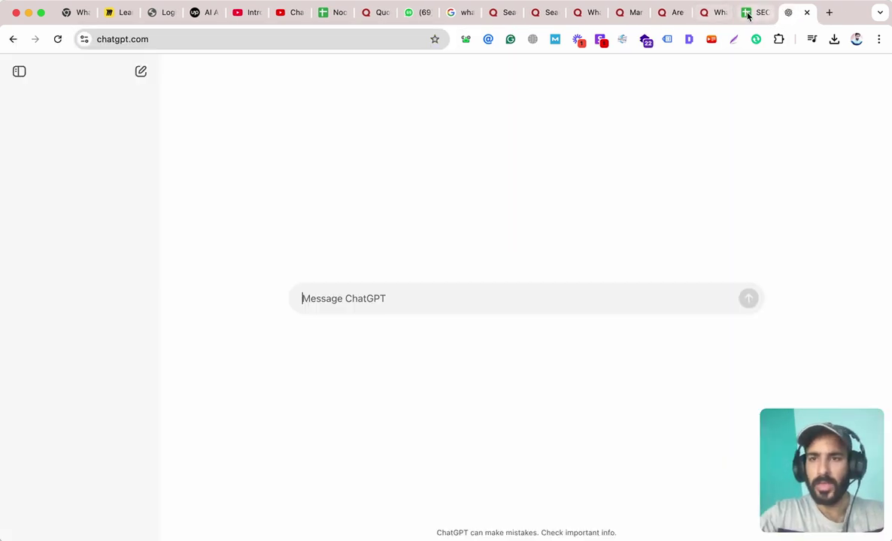
- Return to the spreadsheet and widen the Question column further to show more of the link in A2
click(748, 13)
drag(227, 149, 242, 149)
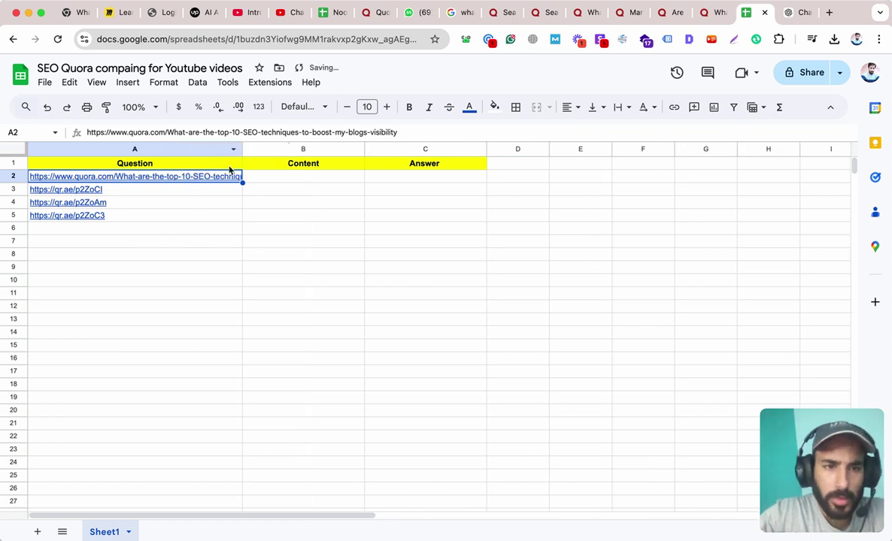
click(305, 208)
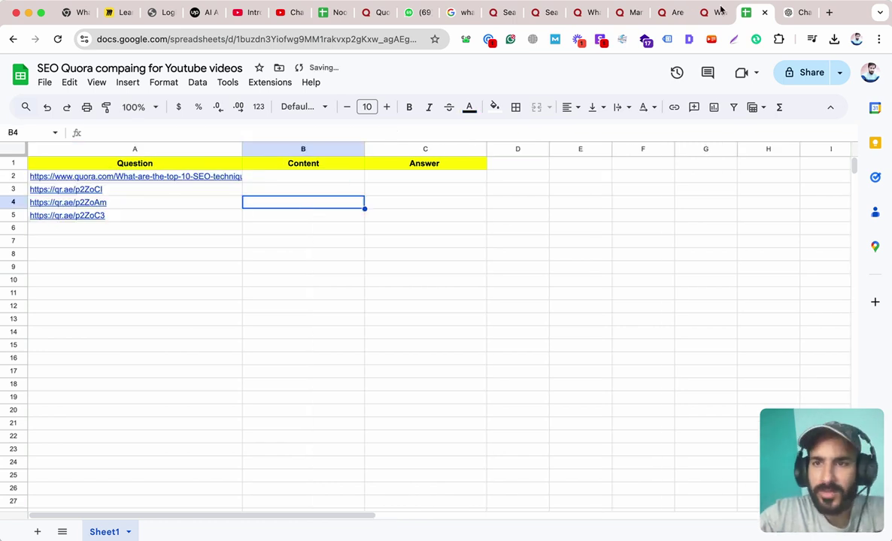
- Replace the short link in cell A5 with the full page URL of the best off-page SEO methods question
click(721, 10)
click(366, 43)
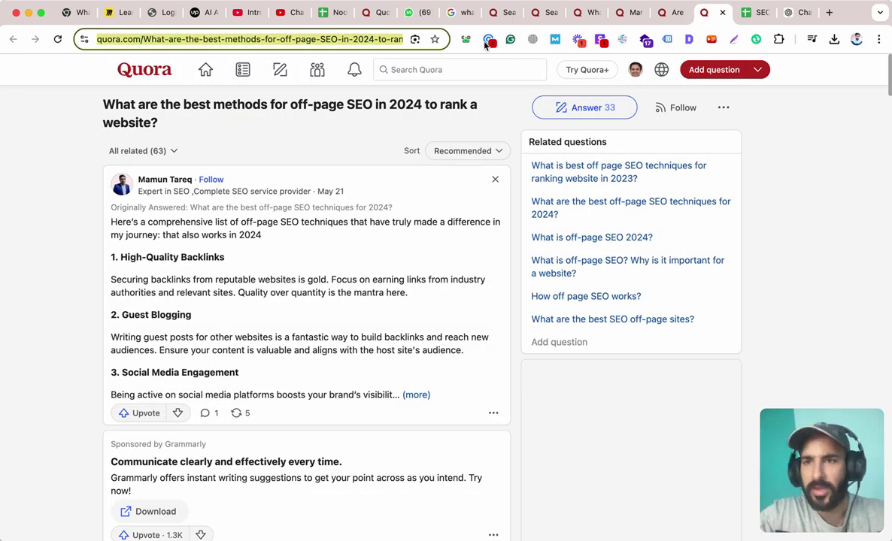
click(786, 13)
click(756, 12)
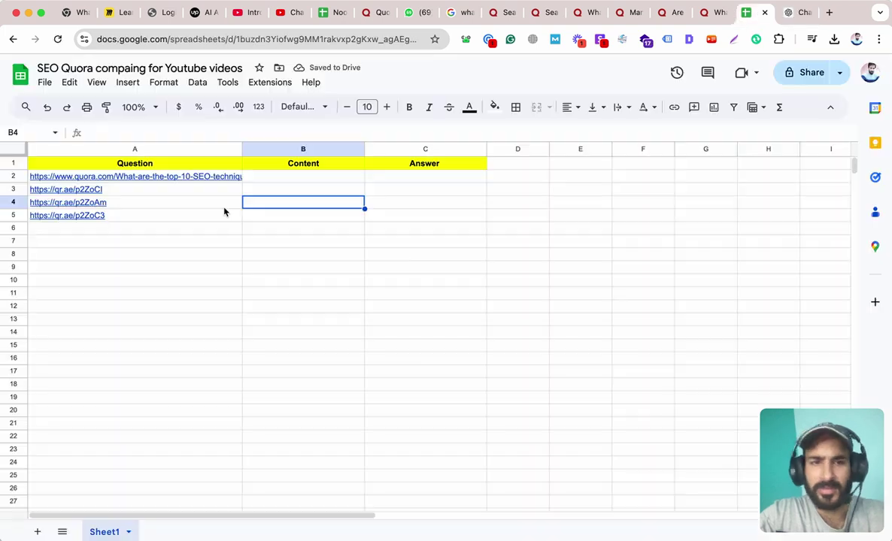
click(129, 217)
double_click(128, 218)
key(BackSpace)
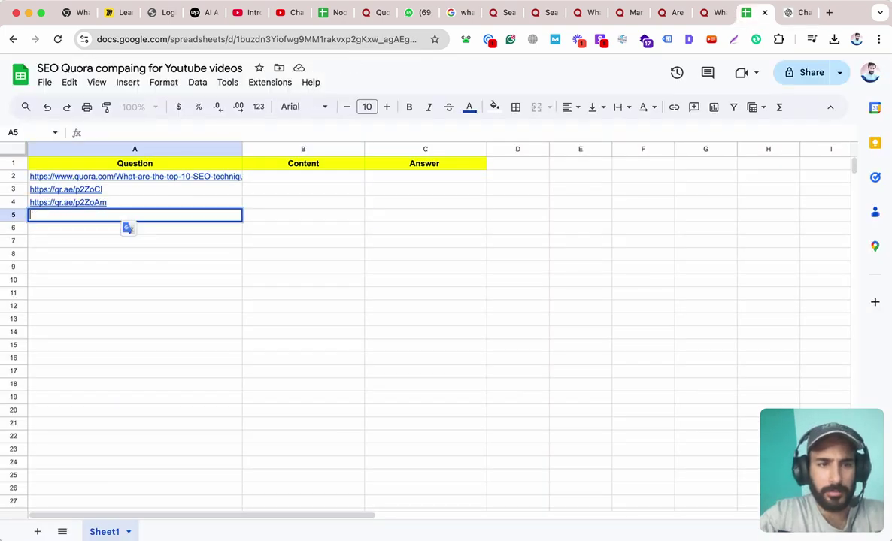
key(cmd+v)
click(164, 308)
click(170, 217)
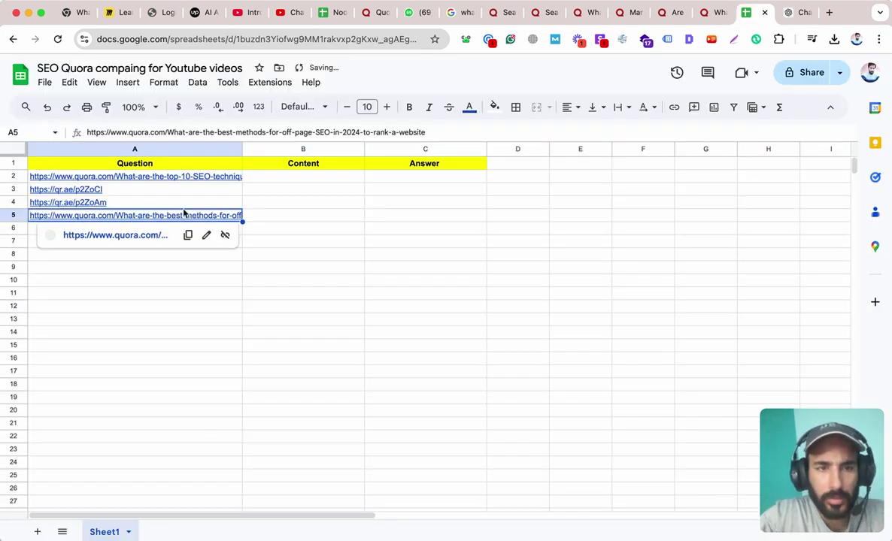
- Widen the Question column to fit the full Quora URLs and open cell A5 for editing
drag(243, 148, 310, 149)
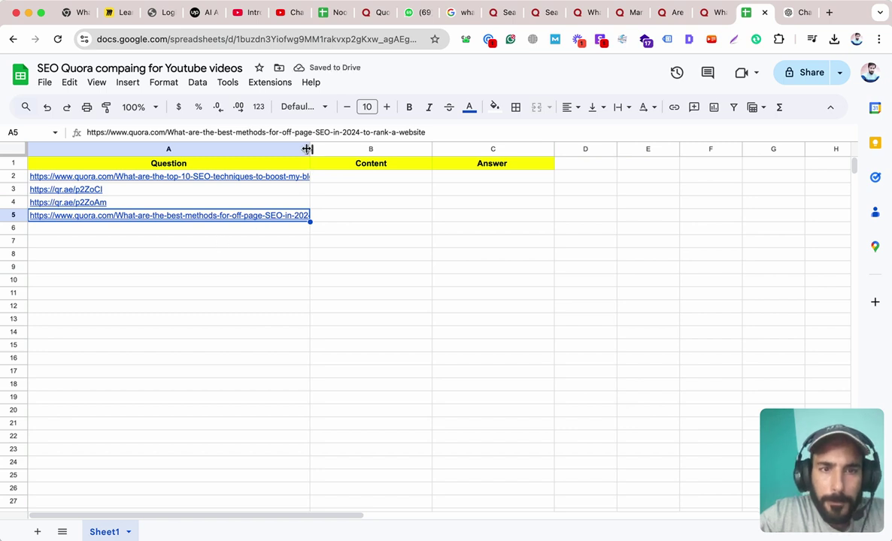
drag(307, 149, 354, 149)
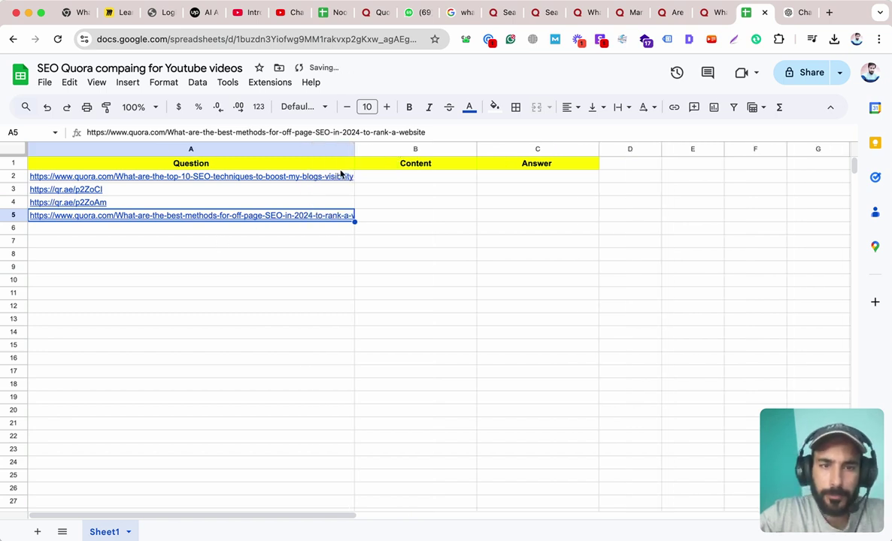
double_click(311, 216)
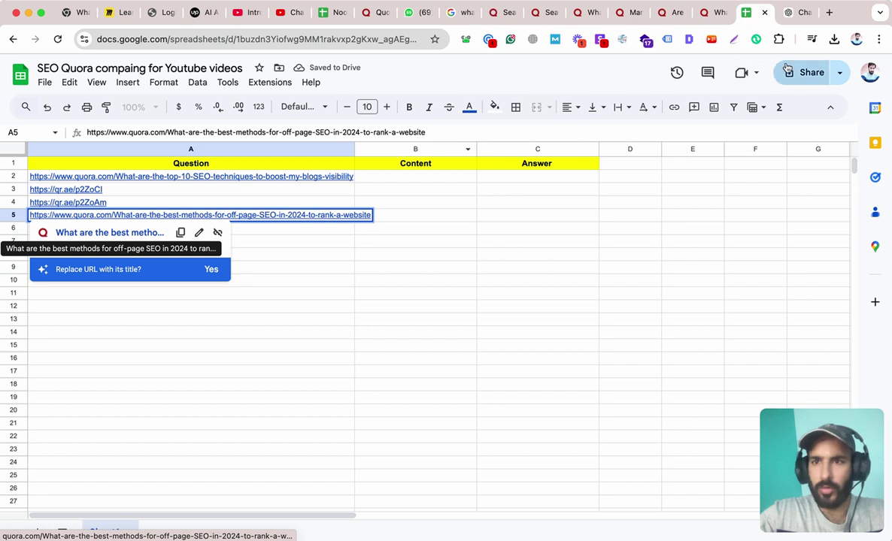
- Close the browser tabs of the SEO backlinks question, the best off-page SEO methods question and the writer's profile
click(682, 17)
click(679, 12)
click(680, 13)
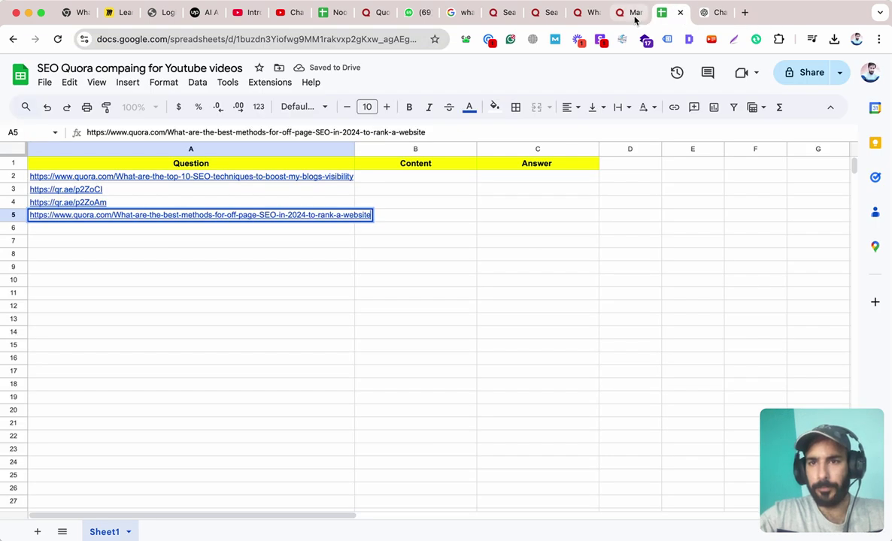
click(634, 14)
click(665, 14)
click(634, 17)
click(661, 14)
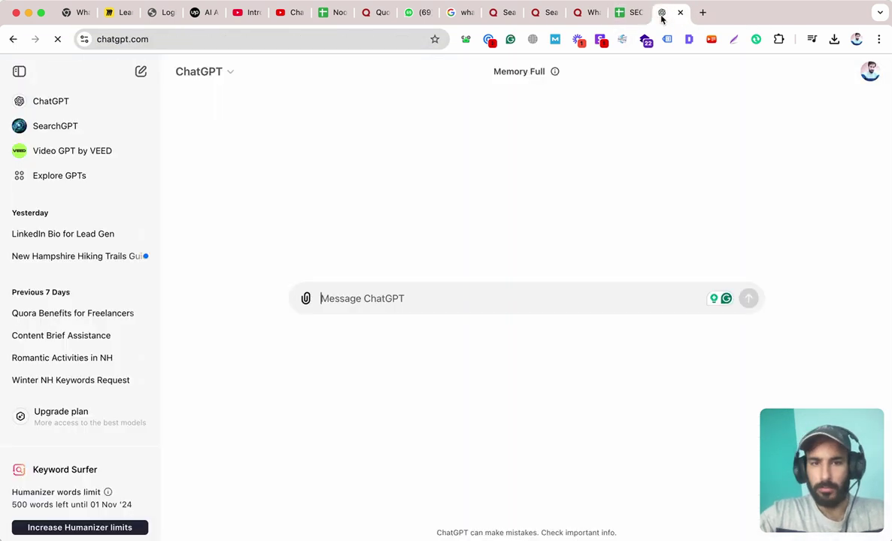
- Return to the spreadsheet and open the question link in cell A5 in a new tab
click(631, 13)
click(150, 216)
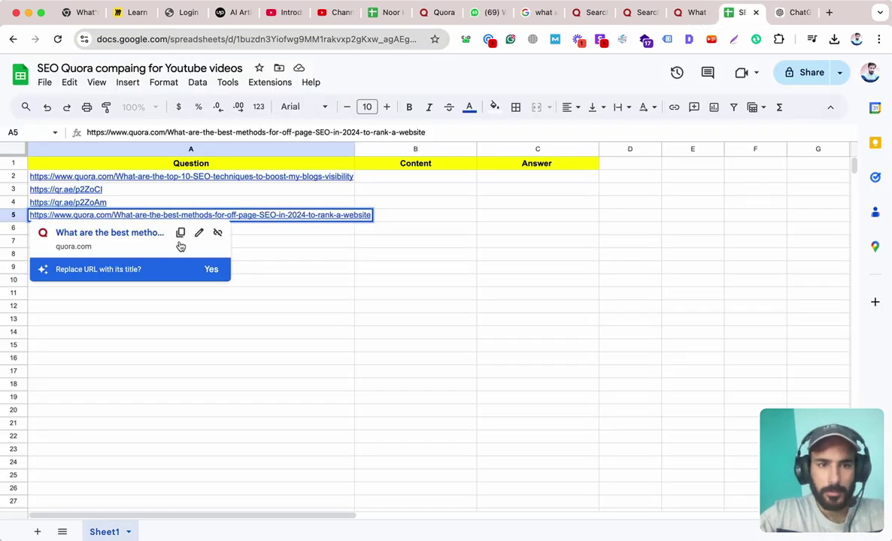
click(165, 229)
- Close the top off-page SEO techniques, Quora search and Google search tabs, and switch to the best off-page SEO methods question
click(652, 13)
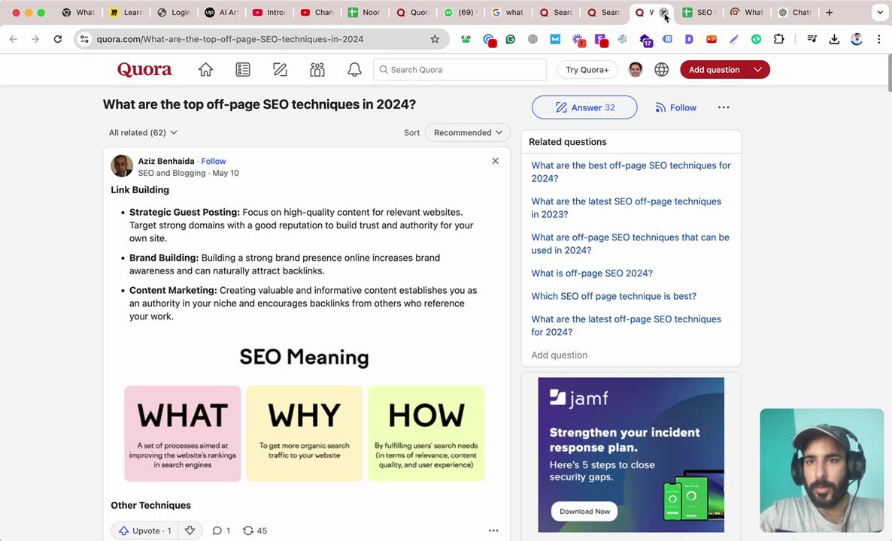
click(665, 13)
click(610, 13)
click(617, 13)
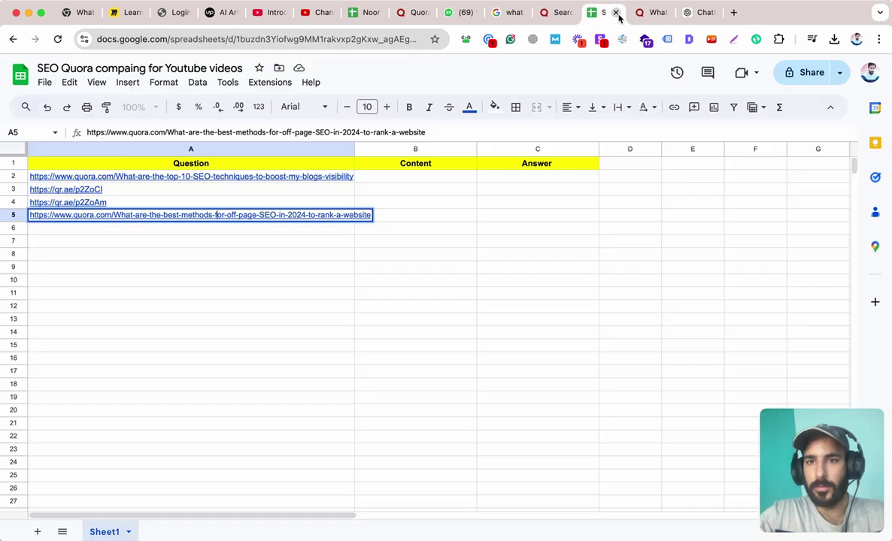
click(560, 13)
click(570, 13)
click(515, 18)
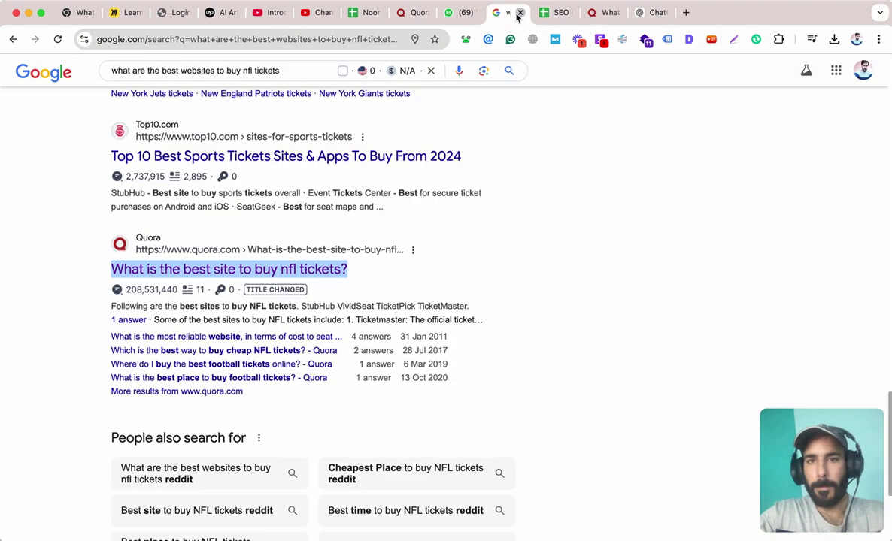
click(519, 13)
click(561, 13)
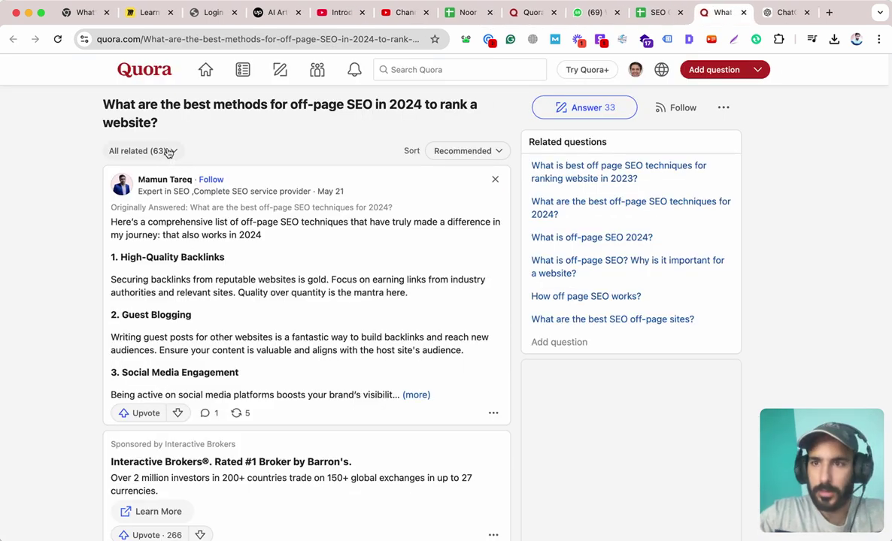
- Copy the Quora question's title and search Google for it in a new tab
triple_click(200, 108)
key(ctrl+c)
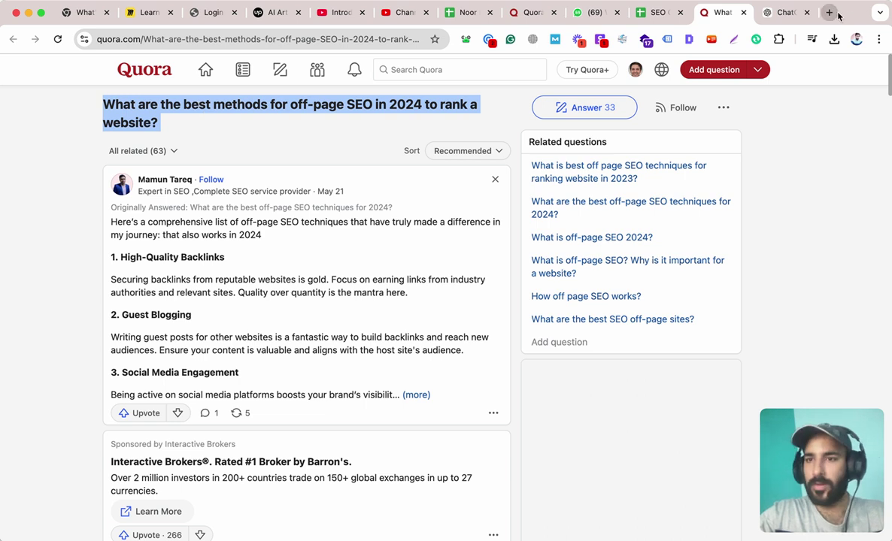
key(ctrl+t)
key(ctrl+v)
key(Return)
- Open Backlinko's "Off-Page SEO: The Complete Guide for 2024" result in a new tab, move the ChatGPT tab after it, and switch to the guide
scroll(453, 240, down, 10)
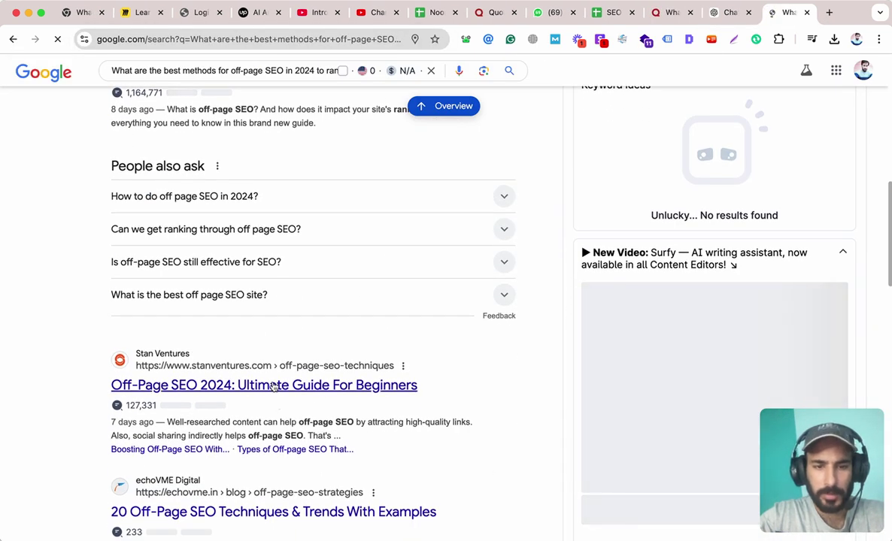
scroll(275, 412, up, 2)
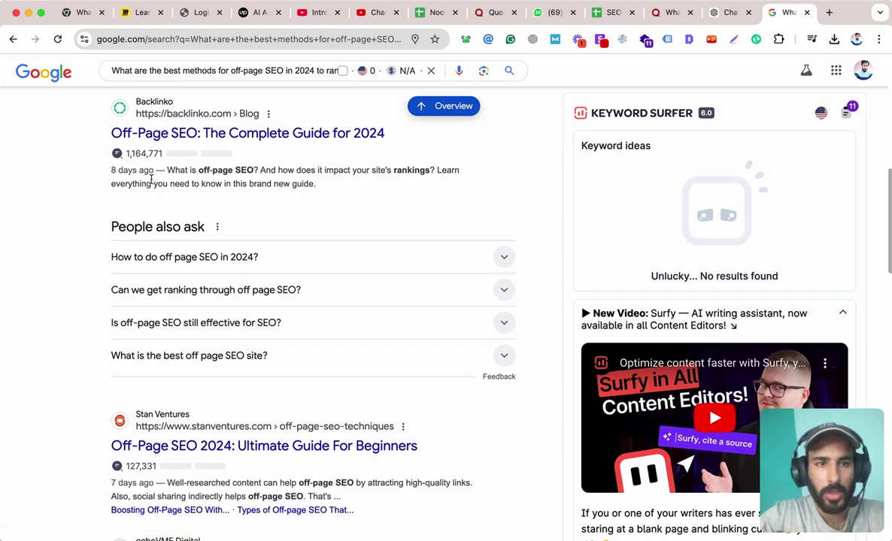
drag(111, 171, 238, 174)
super+click(238, 134)
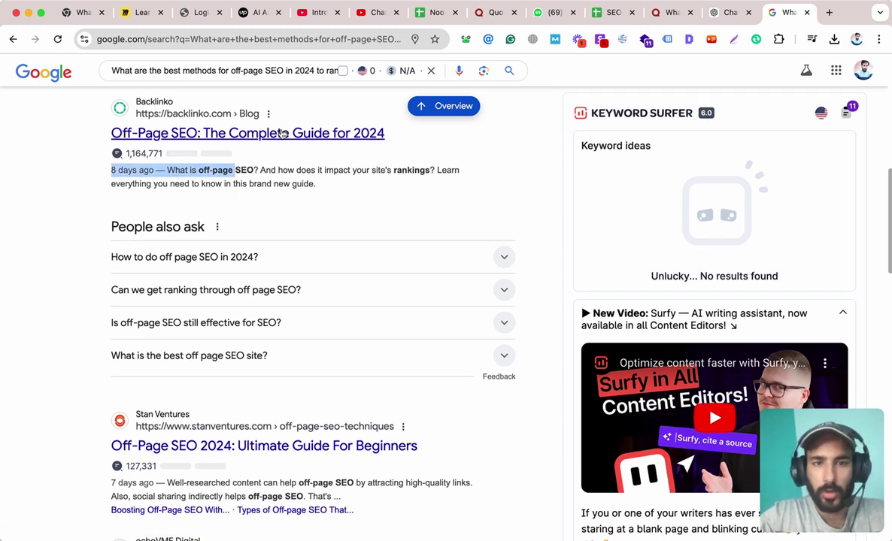
drag(692, 19, 787, 16)
click(733, 12)
- Copy the guide's text from the "What Is Off-Page SEO?" heading through the opening of Case Study #1
scroll(324, 310, down, 10)
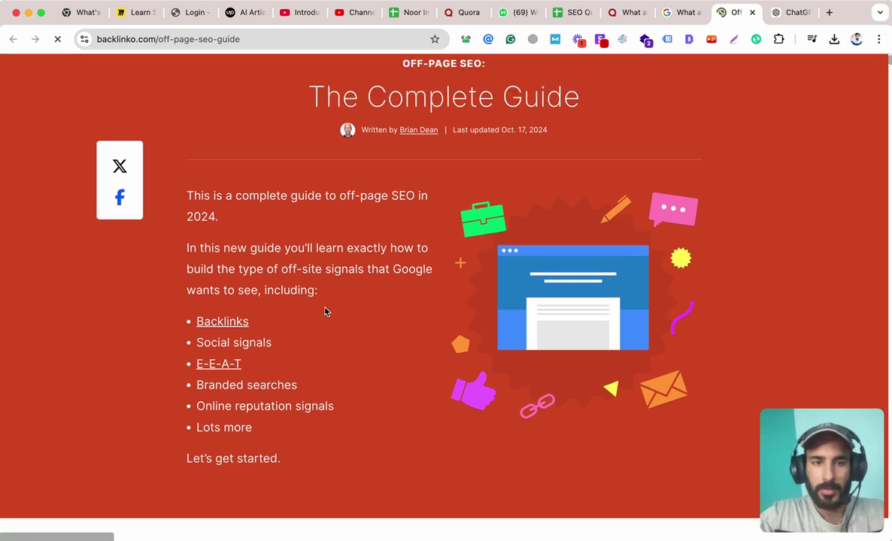
scroll(282, 323, up, 4)
scroll(283, 322, down, 10)
scroll(285, 333, up, 5)
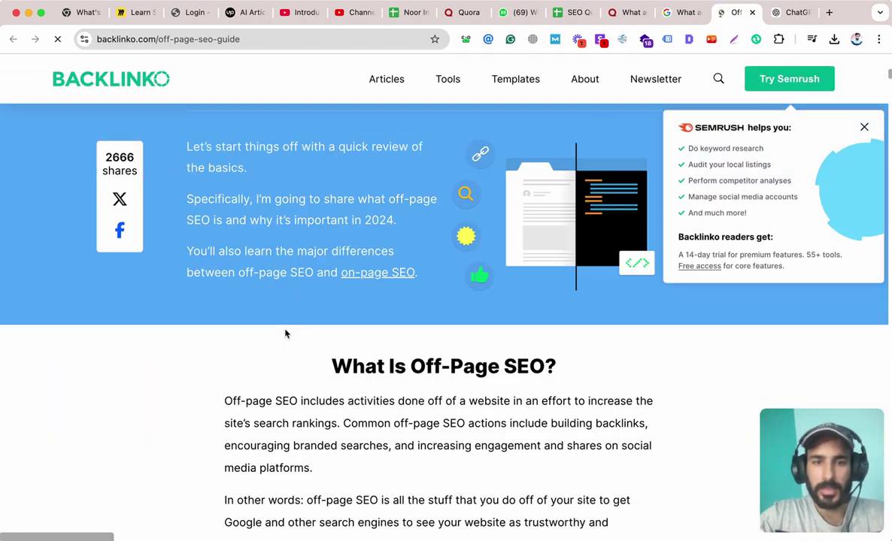
drag(285, 385, 495, 467)
scroll(369, 352, down, 20)
scroll(369, 353, down, 20)
scroll(371, 354, down, 20)
scroll(371, 351, down, 20)
scroll(370, 350, up, 10)
- Switch to ChatGPT and write "Act like and expert copywriter in SEO niche and help me write a detailed Quora answer."
click(795, 13)
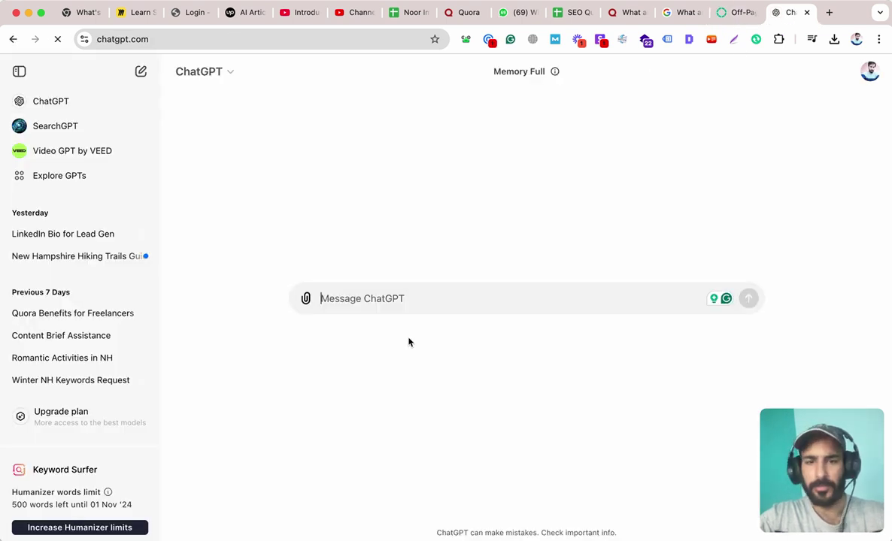
click(393, 302)
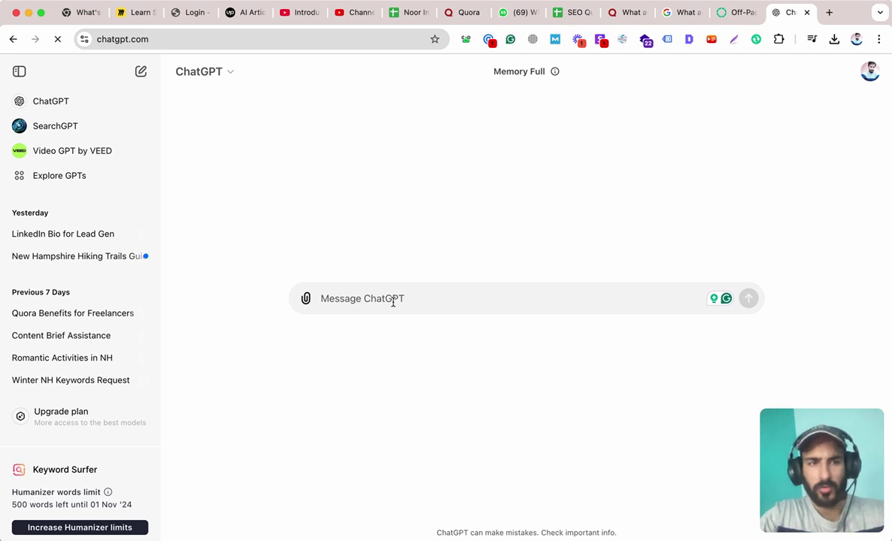
text(Act like a)
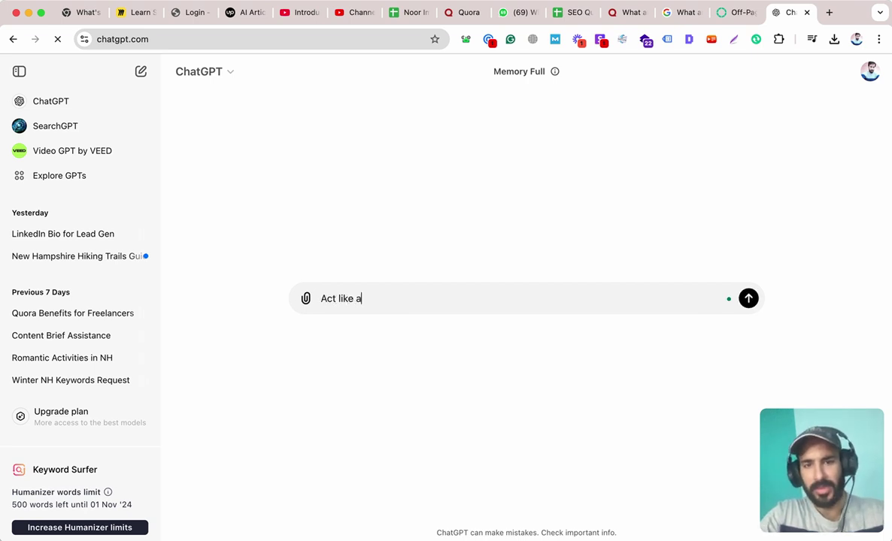
text(nd expert copyw)
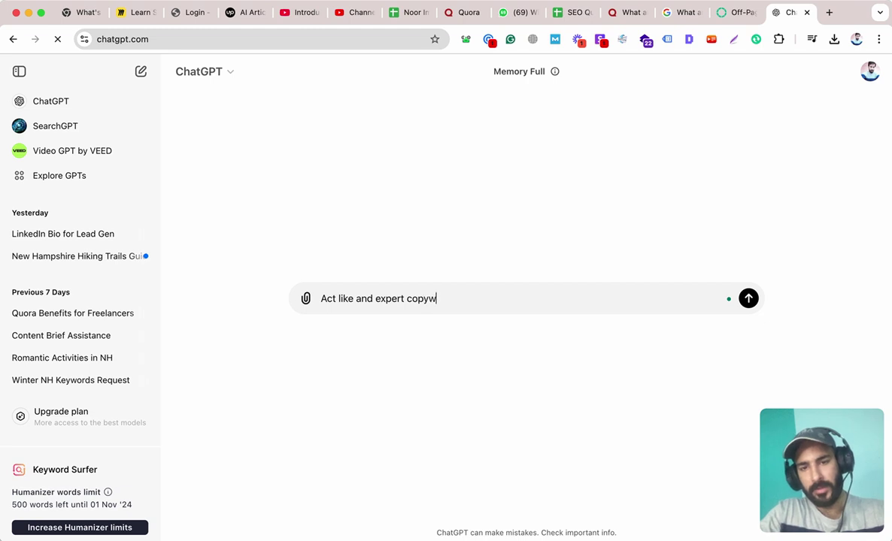
text(riter in SEO)
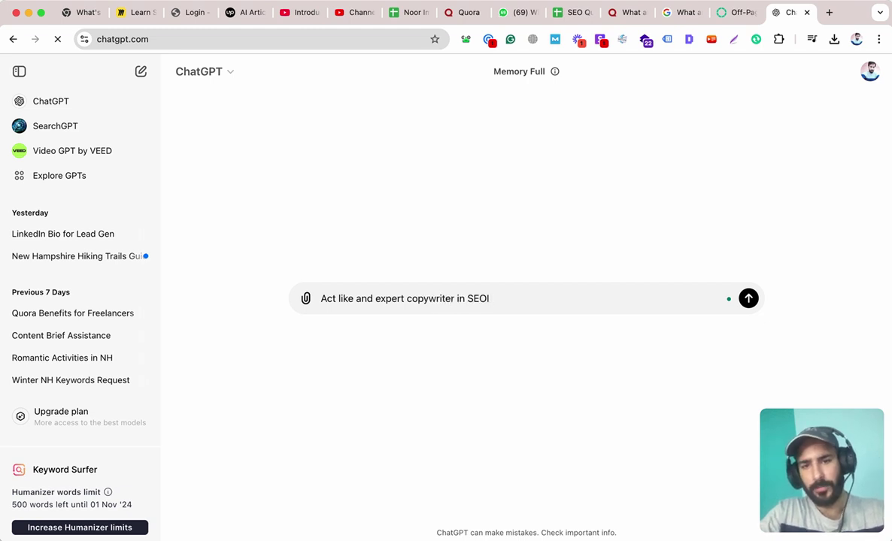
text(I niche and)
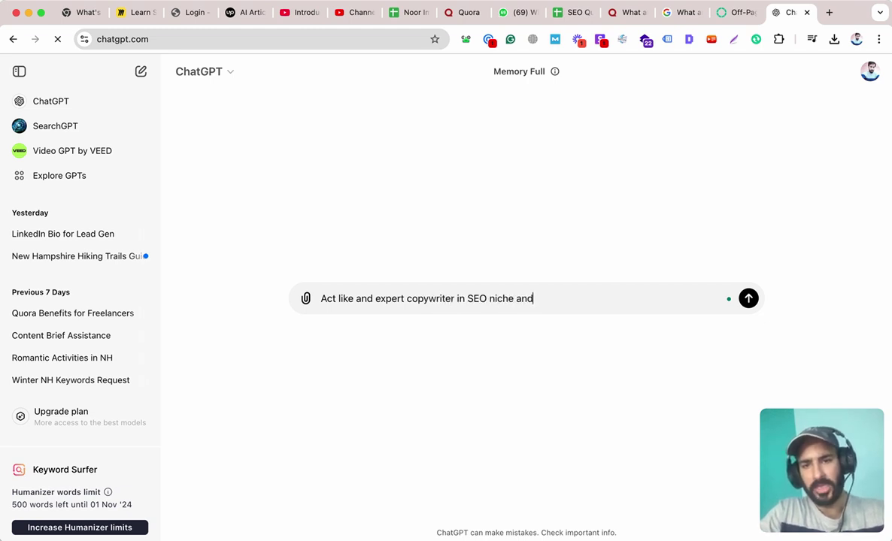
text( help me write a)
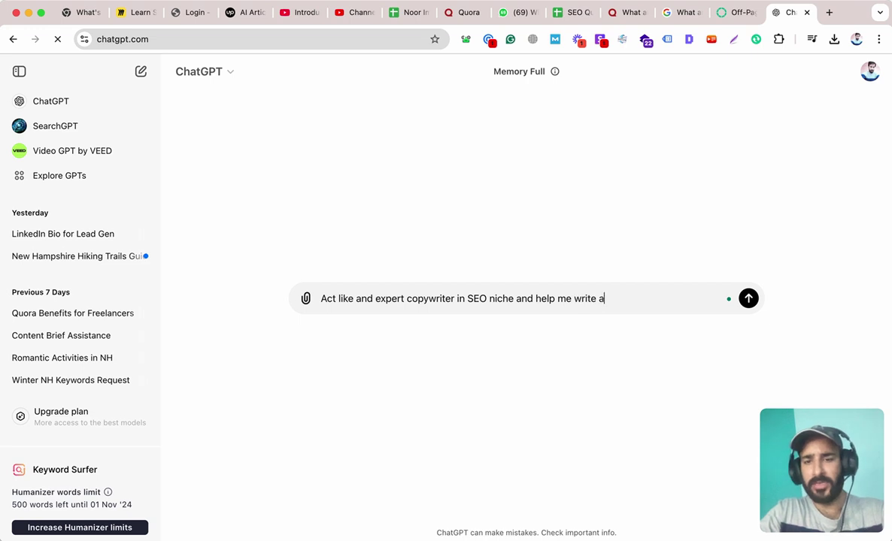
text( deta)
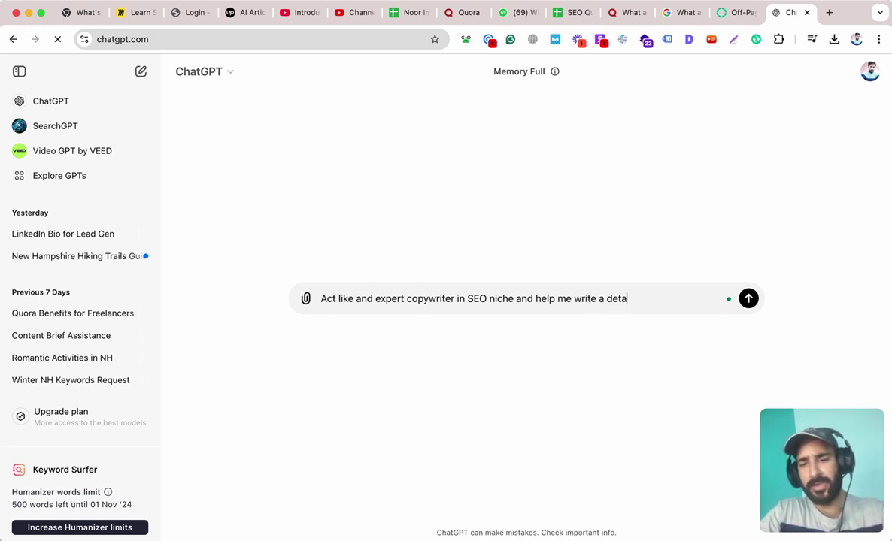
text(iled)
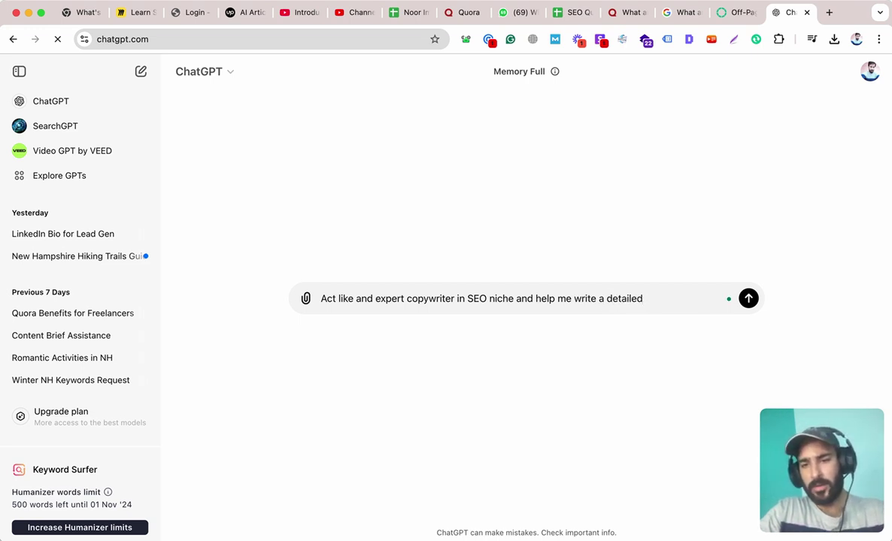
text( Quora answer.)
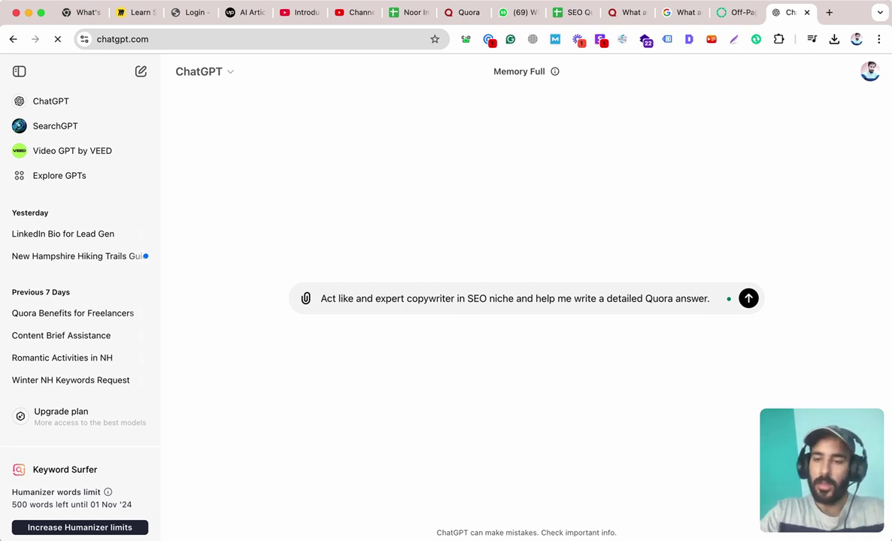
- Add "Are you ready for the role. Reply yes, and don't write yet." to the prompt and send it
text( Are you ready for the )
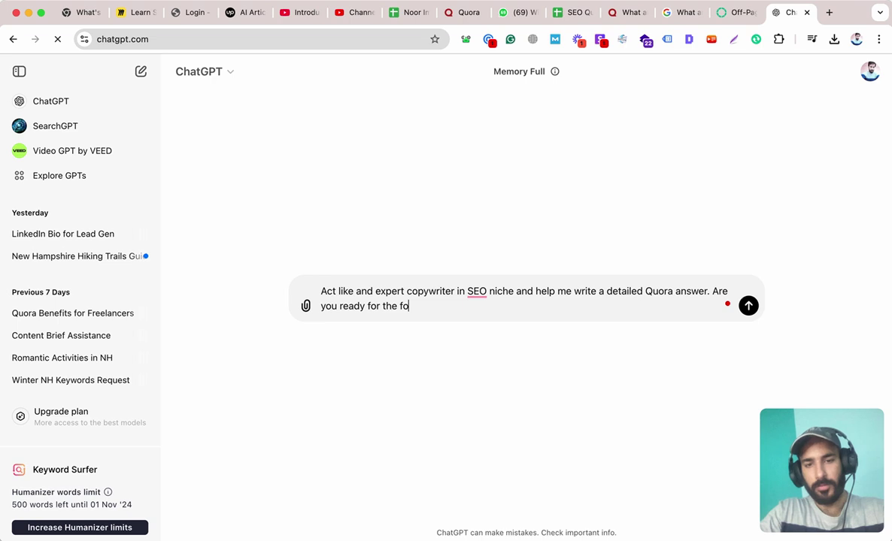
text(role. Reply)
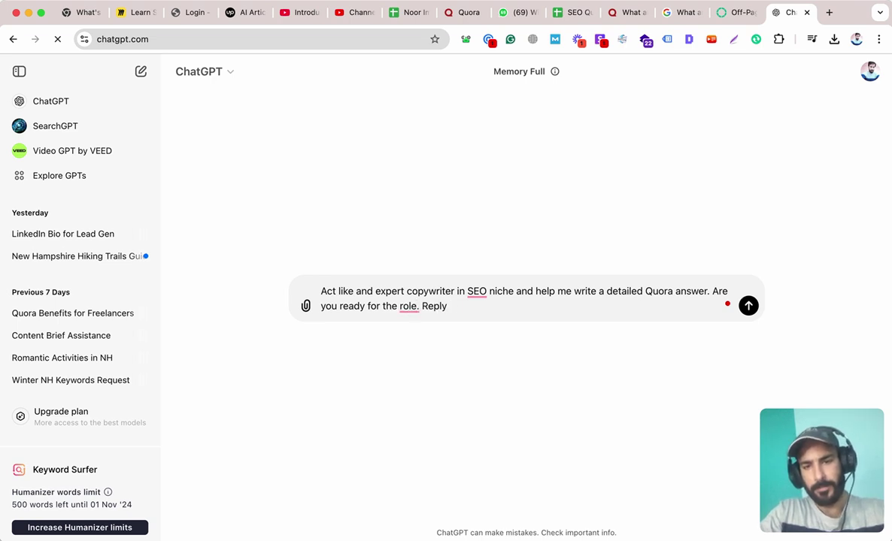
text( yes, and don't)
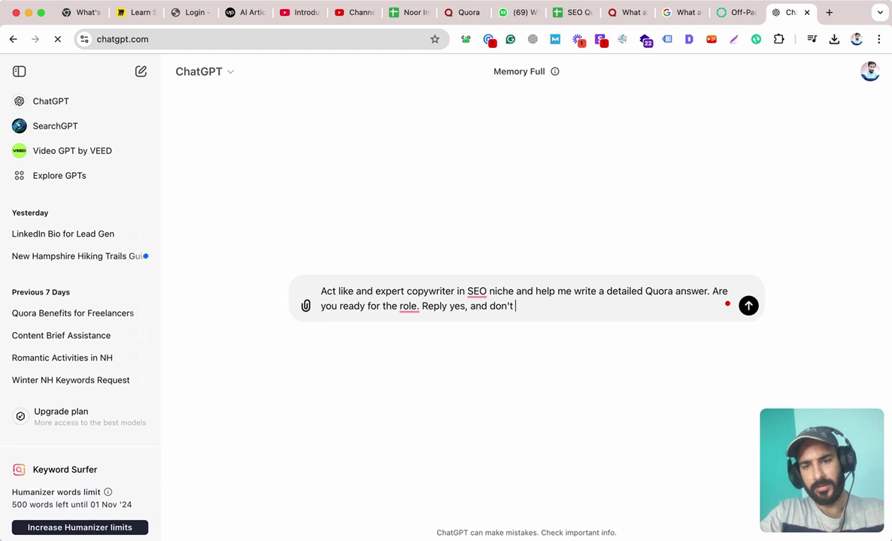
text( write yet.)
key(Return)
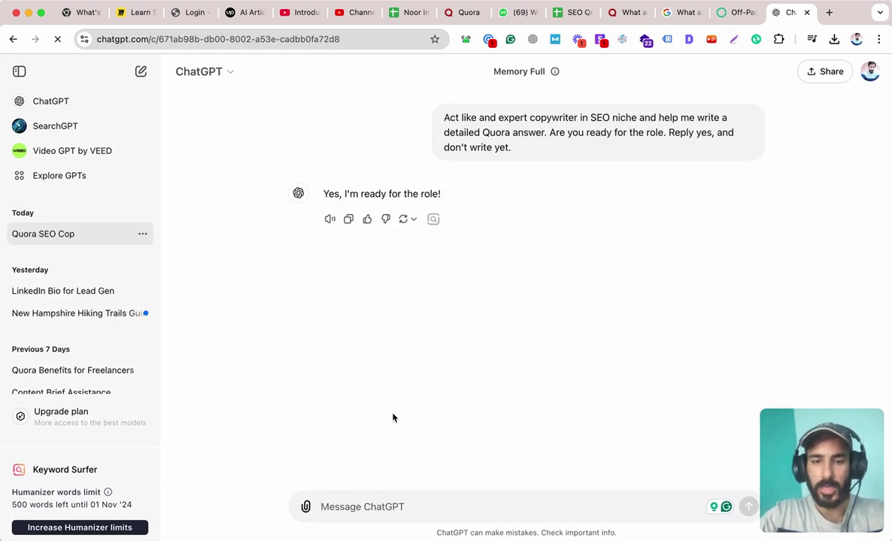
- Start a message with "Digest this entire article and reply with yes:" and paste the copied Backlinko article text beneath it
text(D)
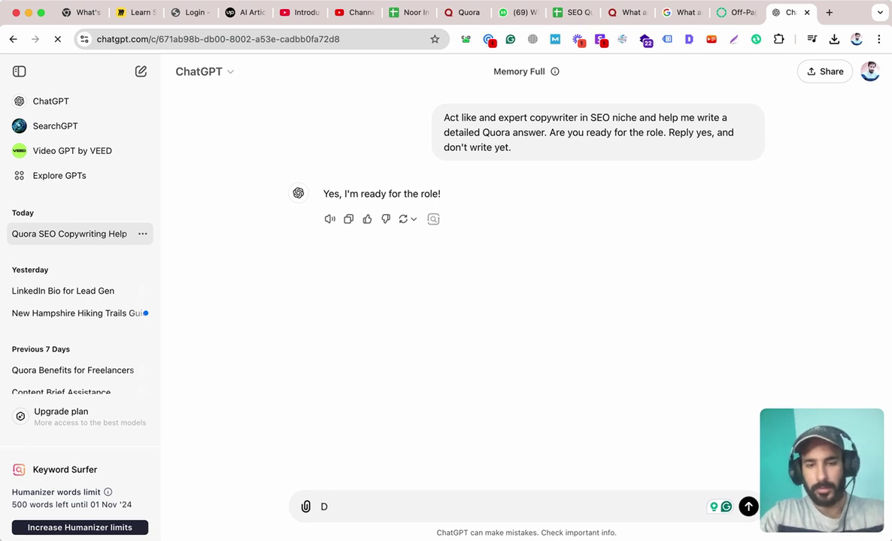
text(igest th)
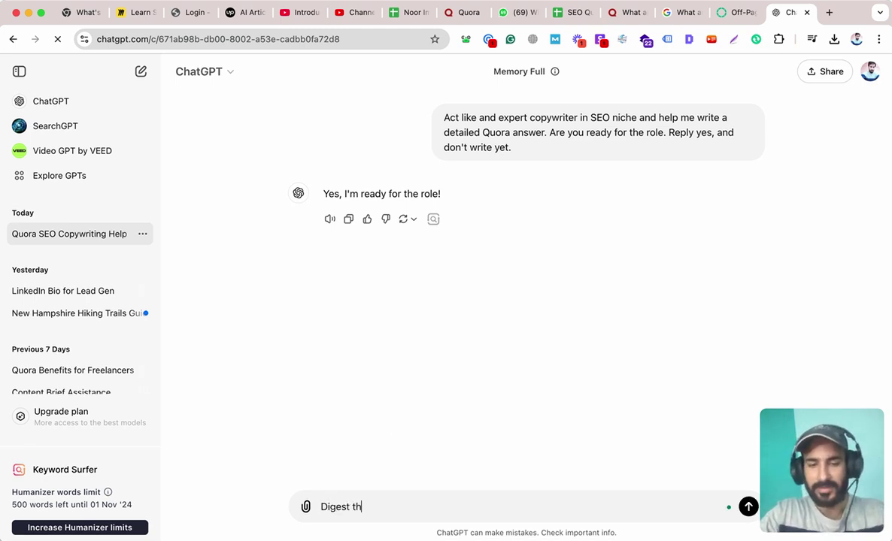
text(is e)
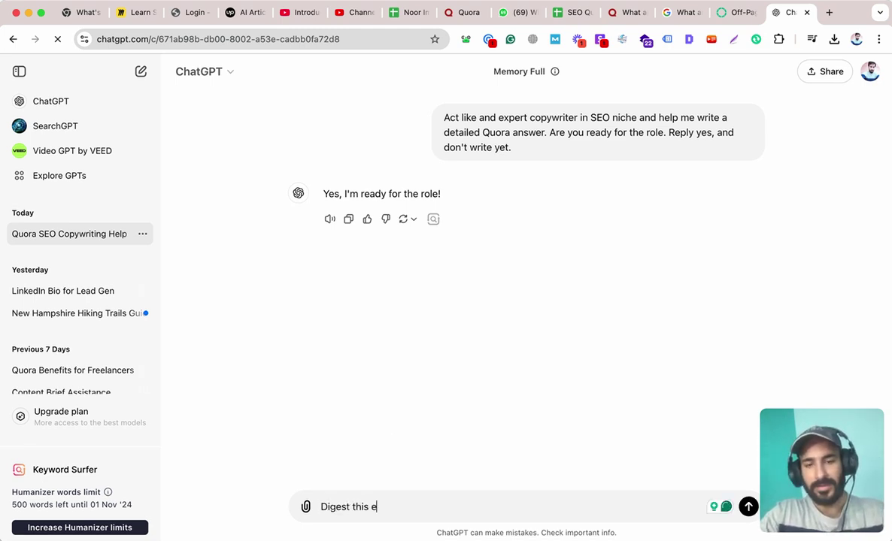
text(ntire article)
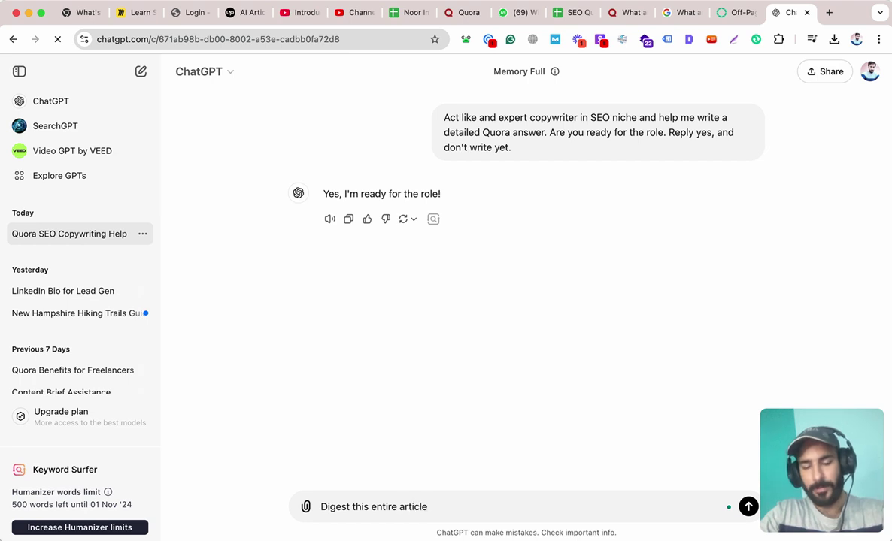
text( and repl)
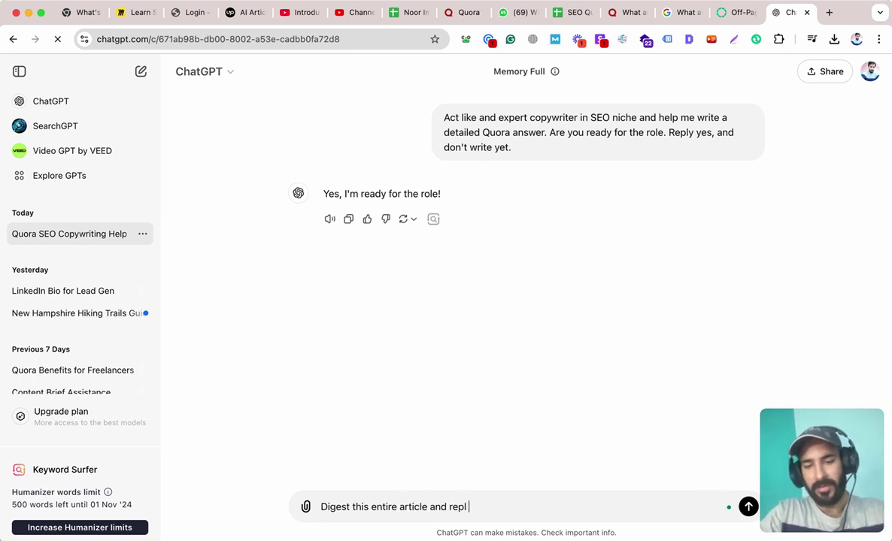
text(y wiht. yes)
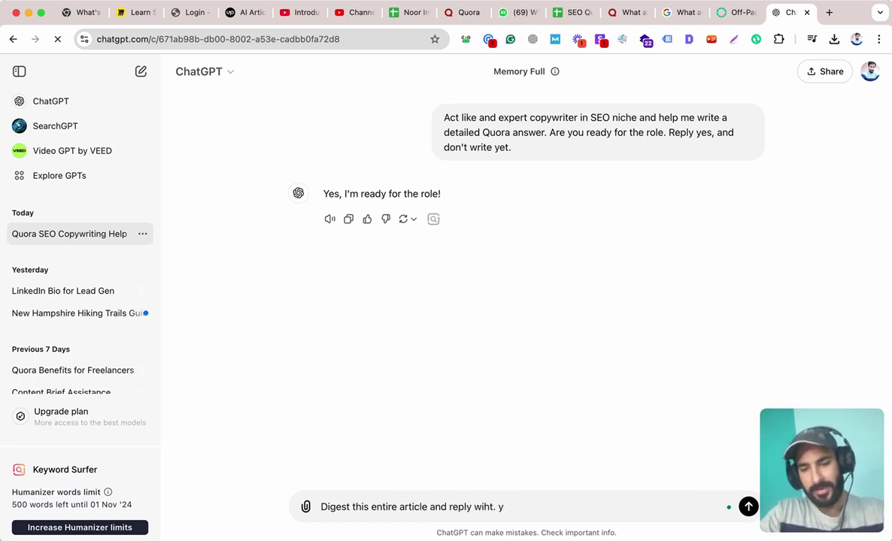
key(BackSpace)
key(BackSpace)
text(thy)
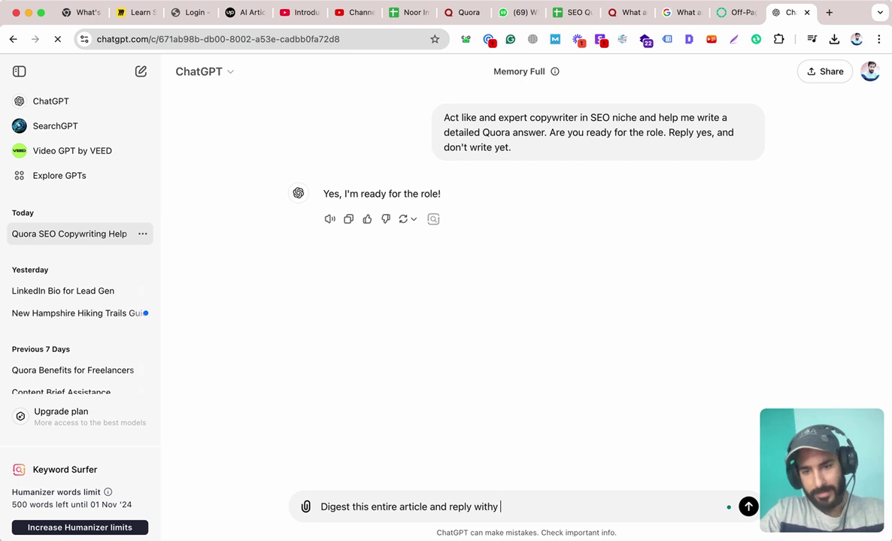
text(es.)
key(shift+Return)
key(super+v)
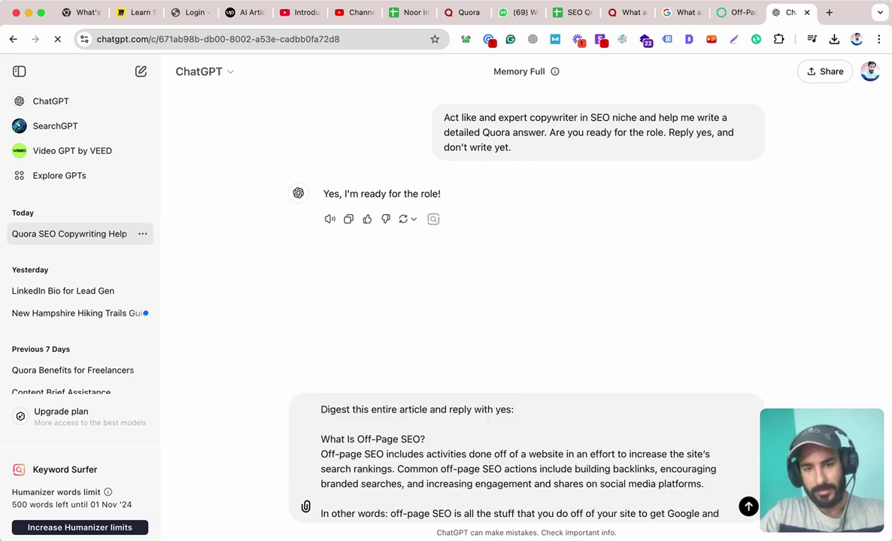
- End the message with "Don't write yet." below the pasted article and send it
text(Don't wri)
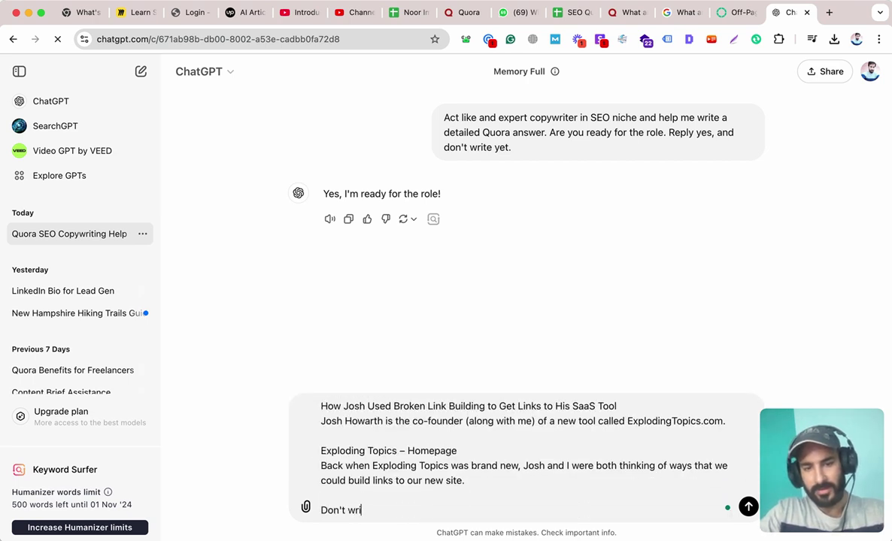
text(te yet.)
key(Return)
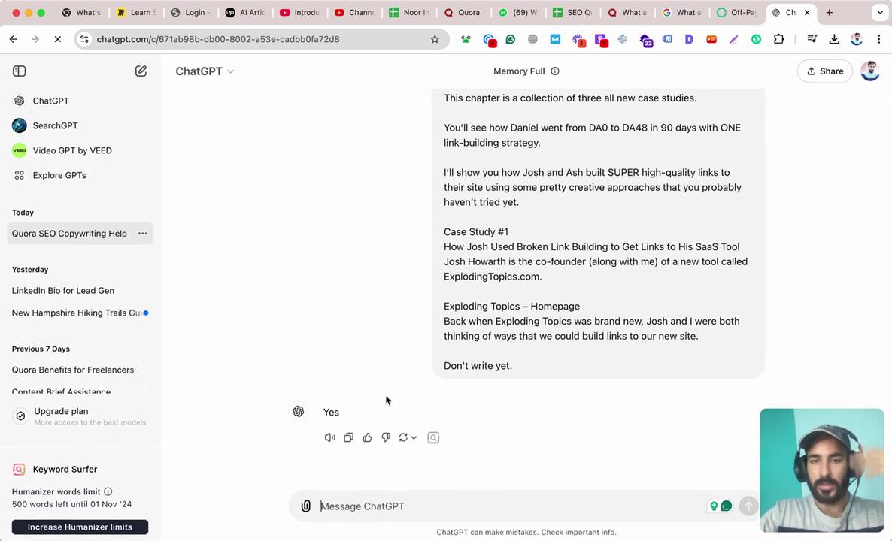
scroll(511, 234, up, 10)
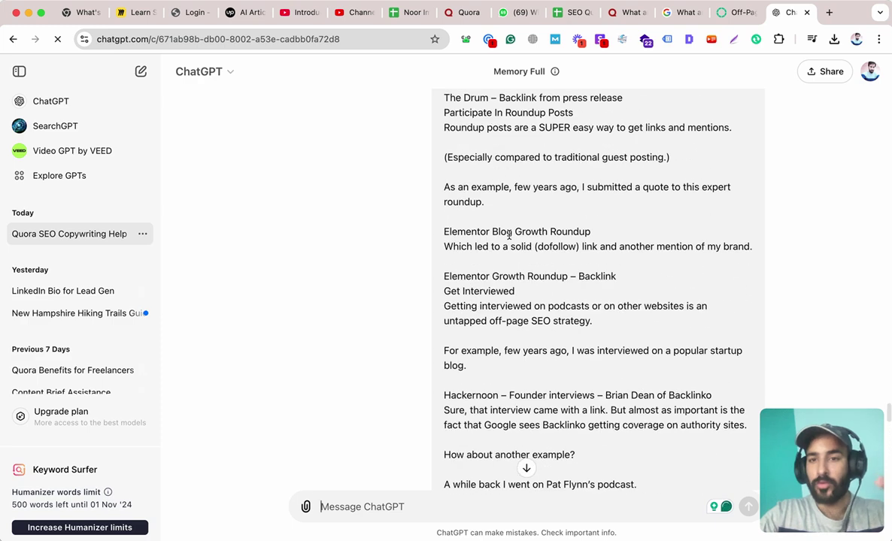
scroll(509, 235, up, 15)
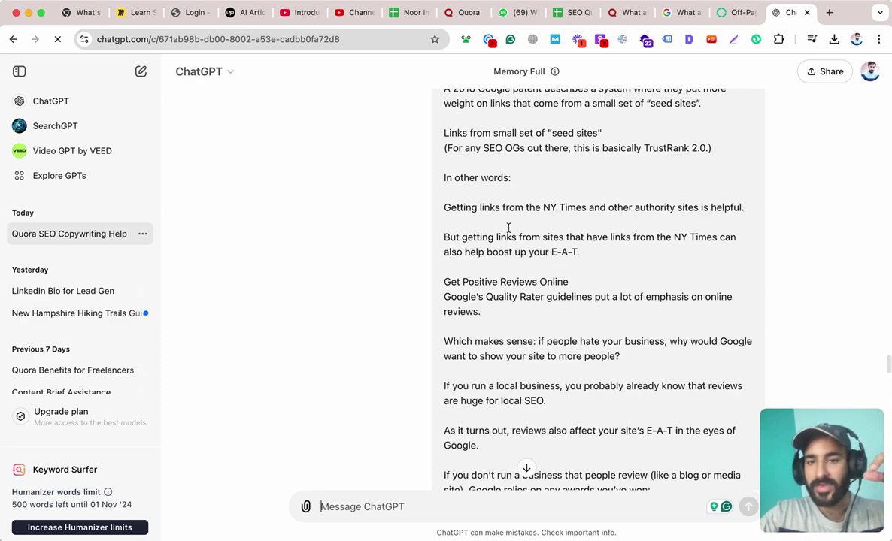
scroll(509, 228, down, 20)
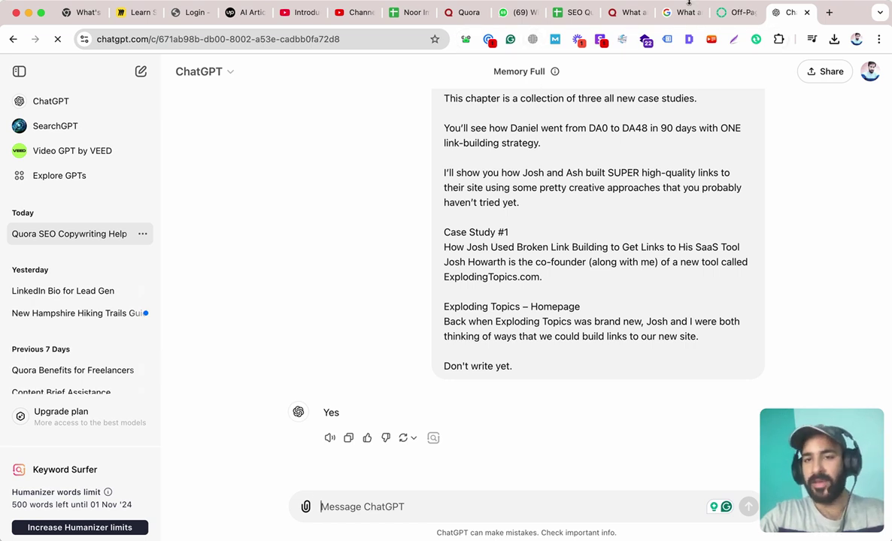
- Copy the URL of the Quora question about the best off-page SEO methods in 2024 and return to ChatGPT
click(627, 12)
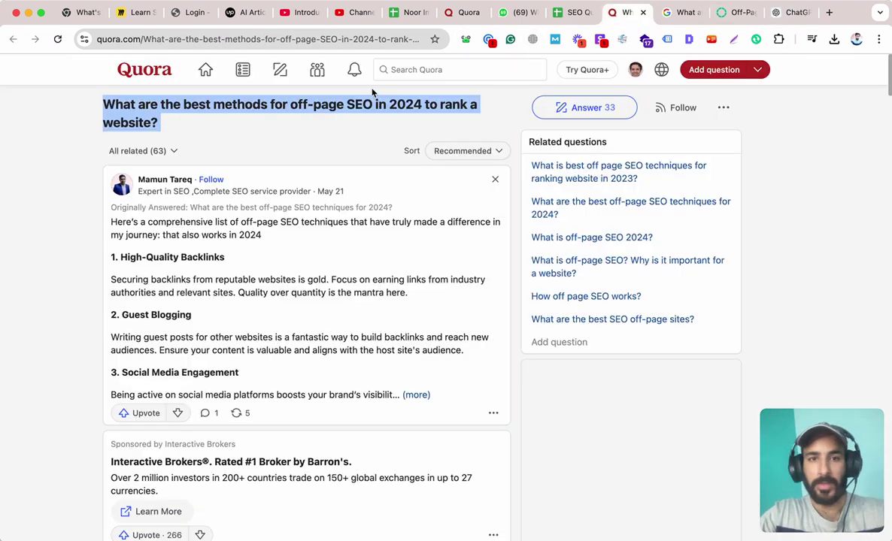
click(361, 38)
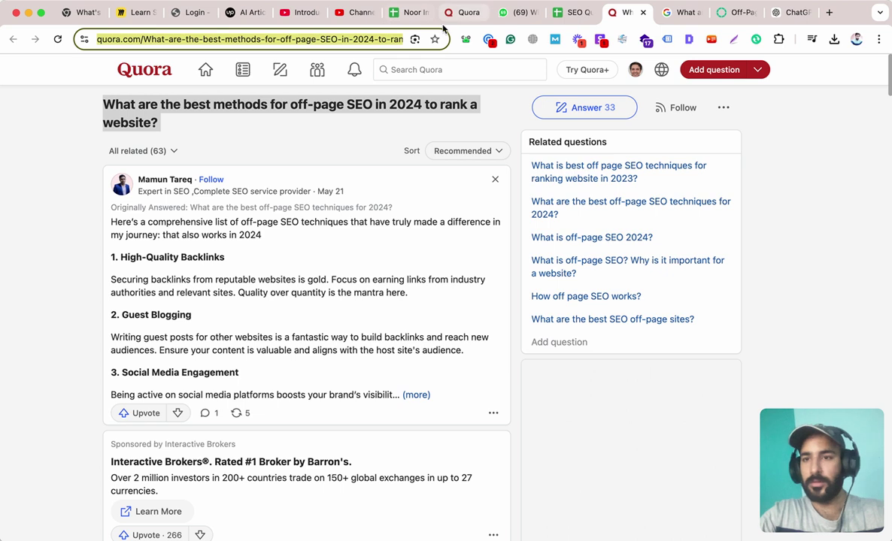
click(790, 12)
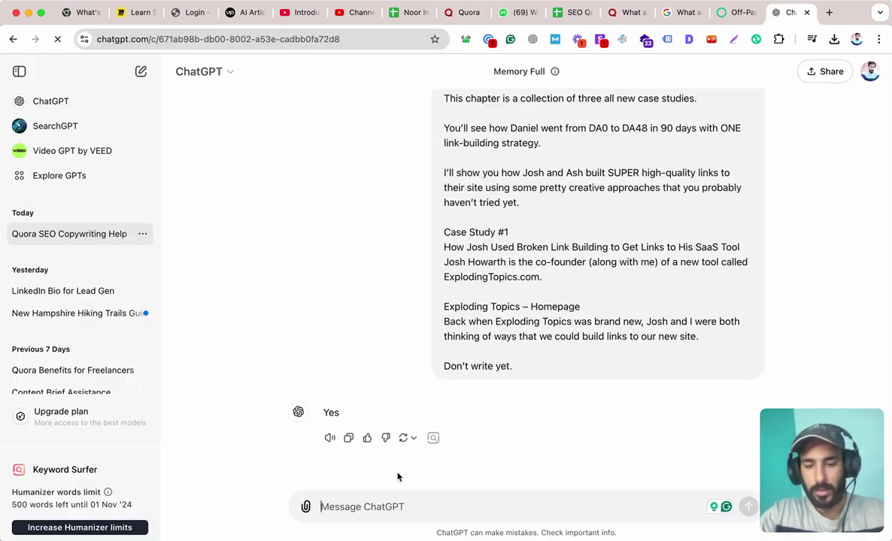
- Start a message with "Write a detailed answer for following Quora question:" and paste the copied question URL beneath it
text(Wri)
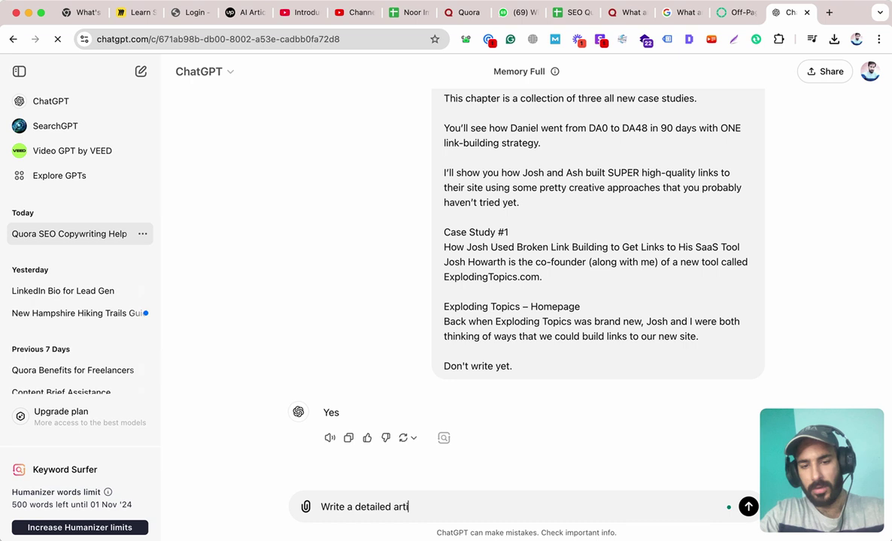
text(te a detailed answer)
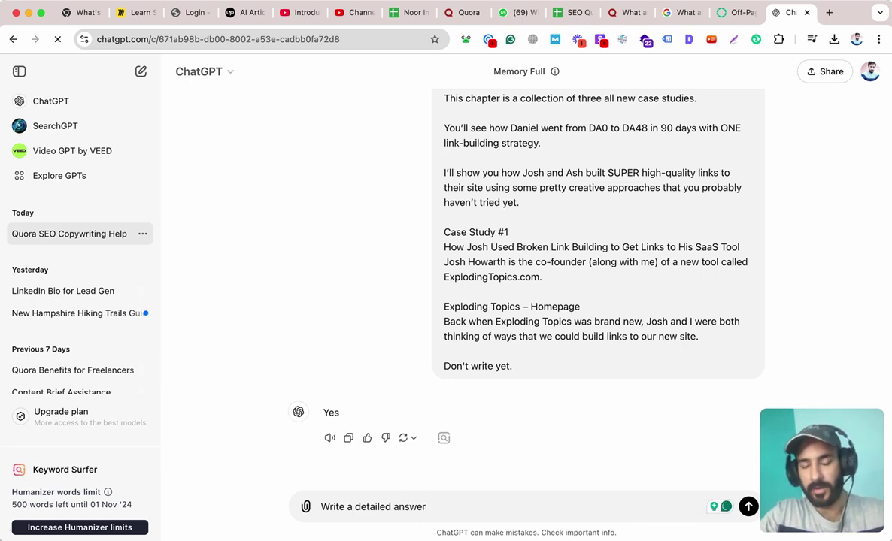
text( f)
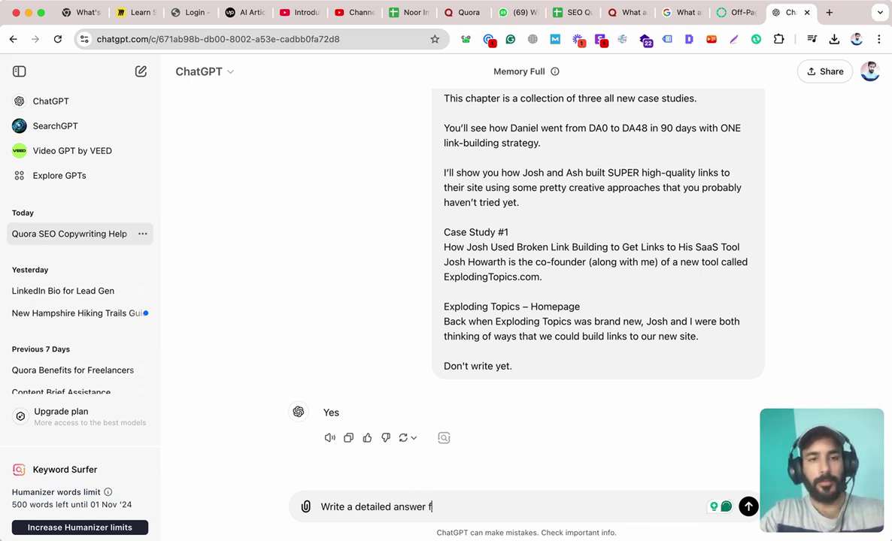
text(or follo)
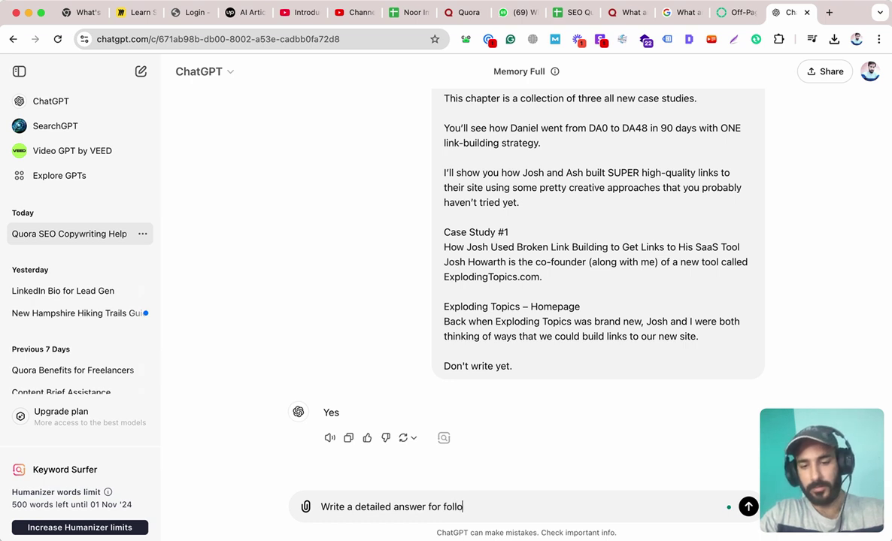
text(wing Quora que)
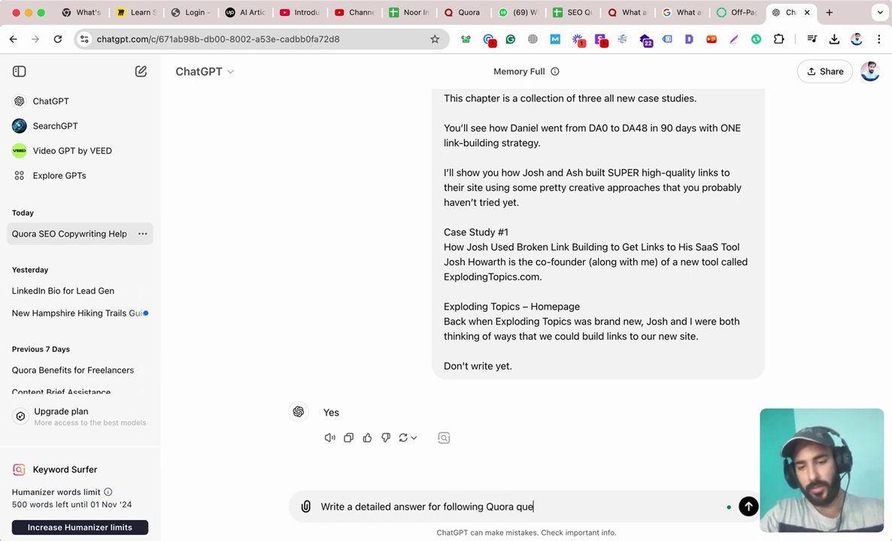
text(stion:)
key(shift+Return)
text(https://www.quora.com/What-are-the-best-methods-for-off-page-SEO-in-2024-to-rank-a-website)
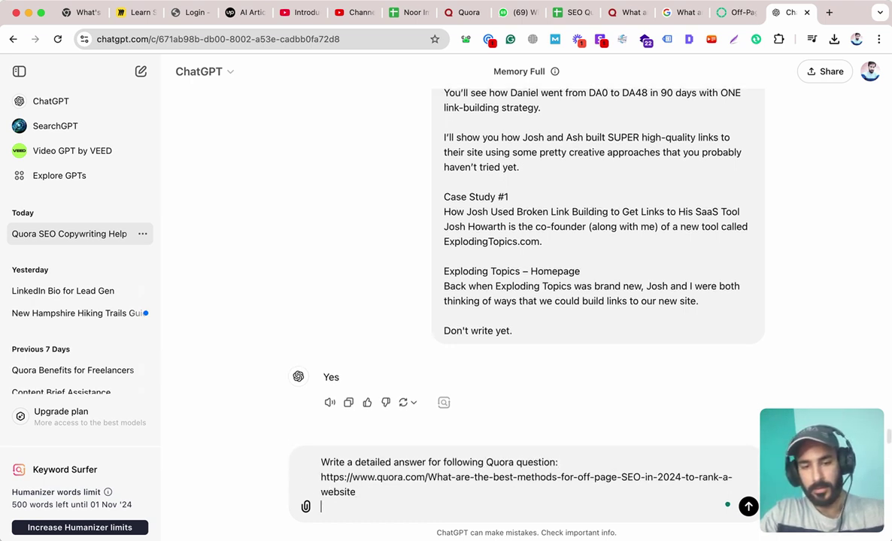
- Below the URL, add "Use the data from the content provided above. Keep it to the point and little bit detailed."
key(shift+Return)
text(Usethe )
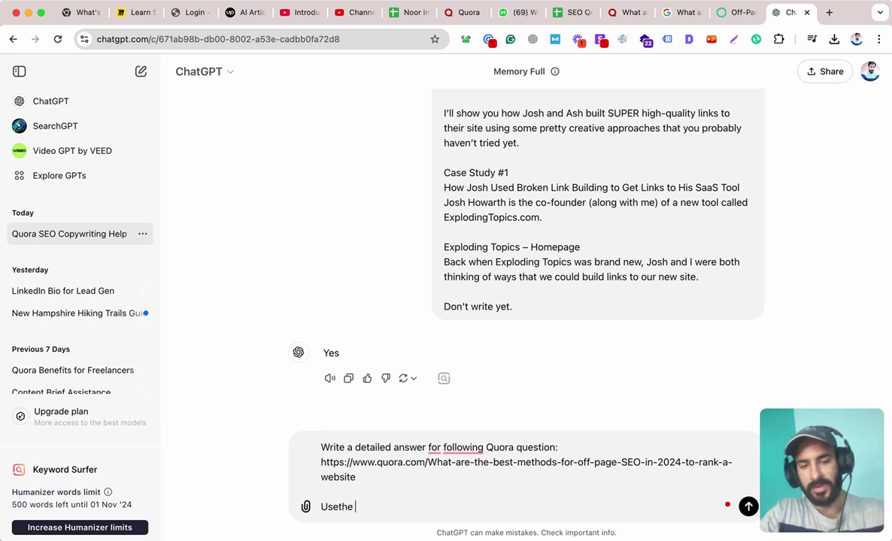
key(BackSpace)
key(BackSpace)
key(BackSpace)
key(BackSpace)
text( the da)
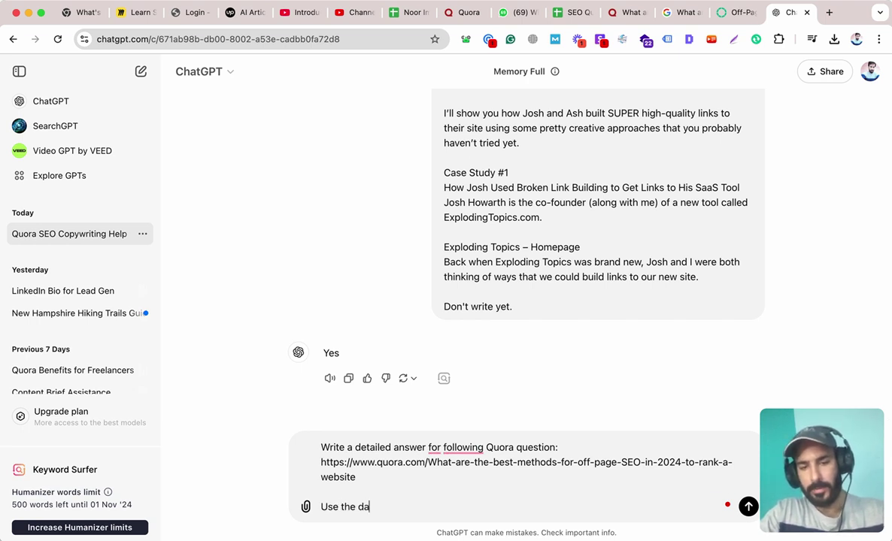
text(ta from the)
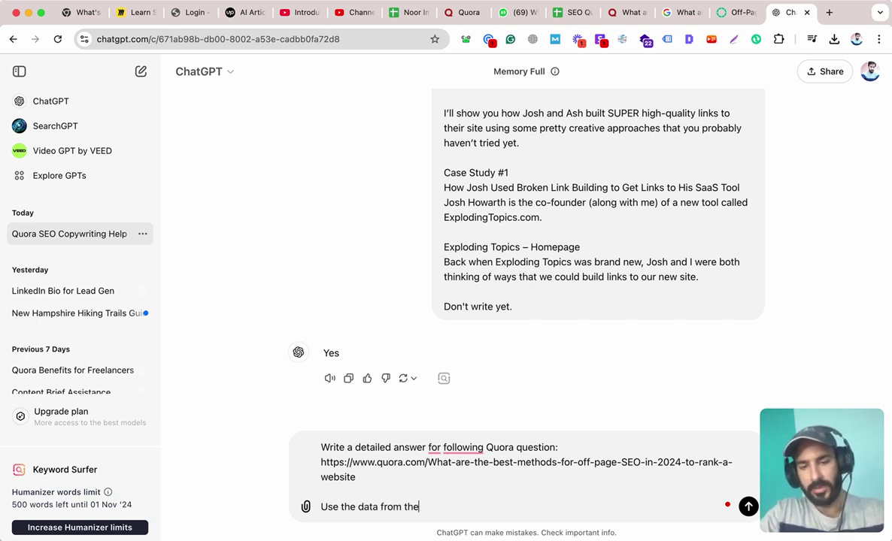
text( content provided)
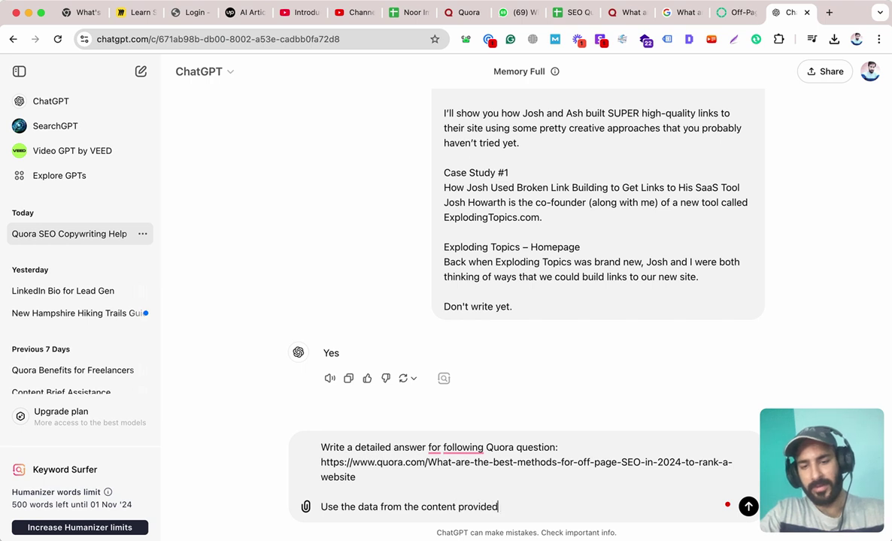
text( above. )
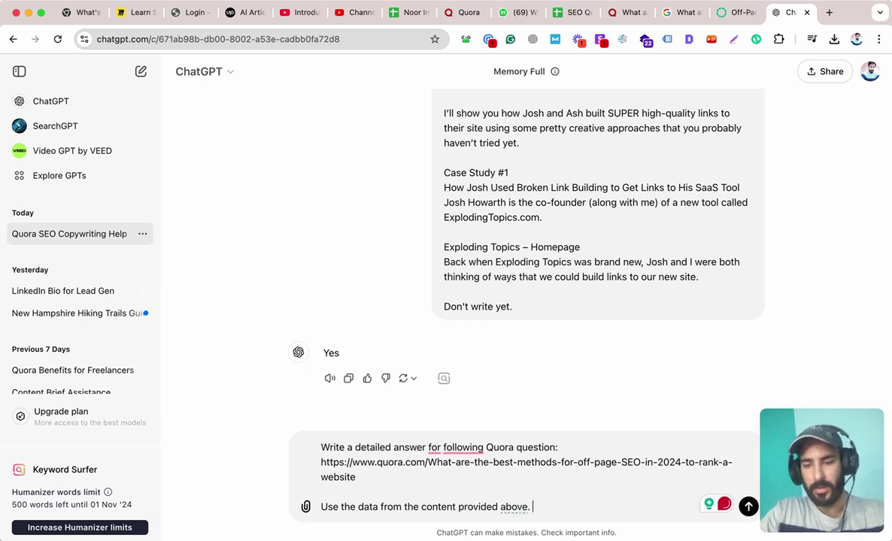
text(Keep i)
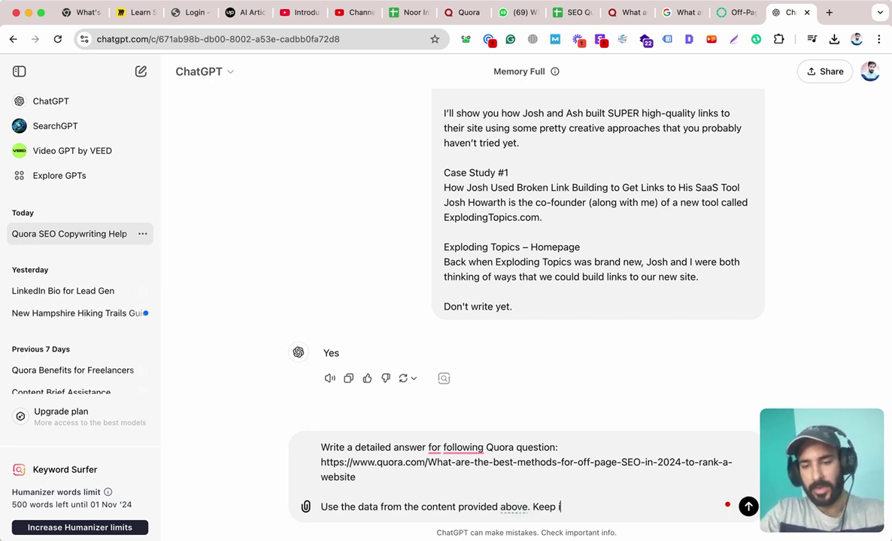
text(t to the point and little bit detailed.)
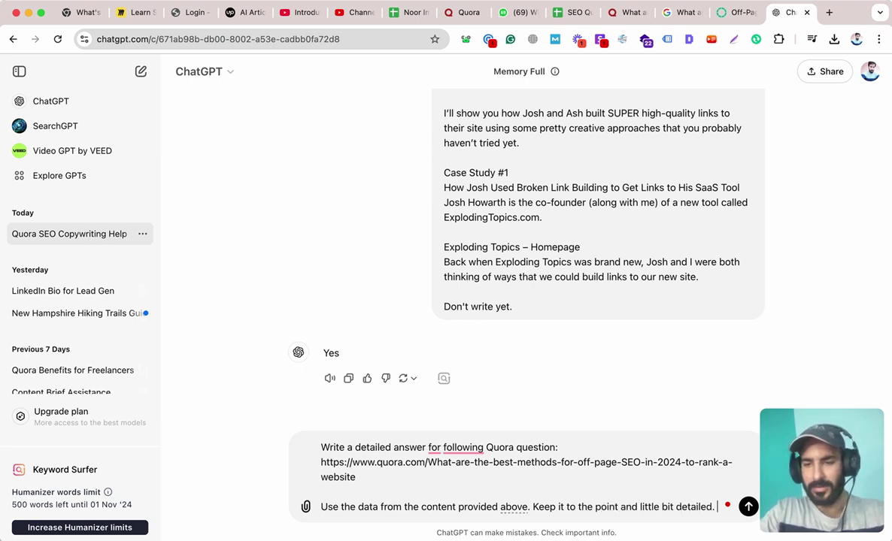
- End the prompt with "and cover the up to date link building strategies in 2024." and send it
text(and cover the)
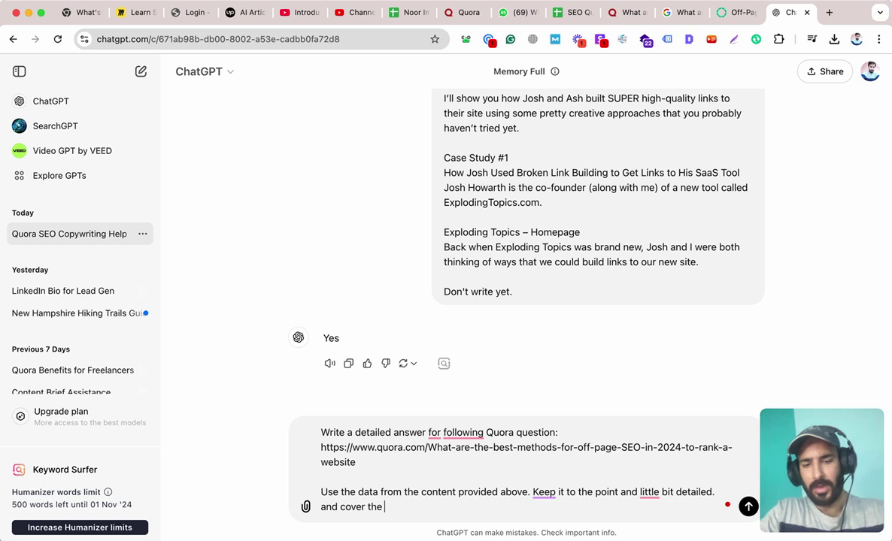
text( up to date link build)
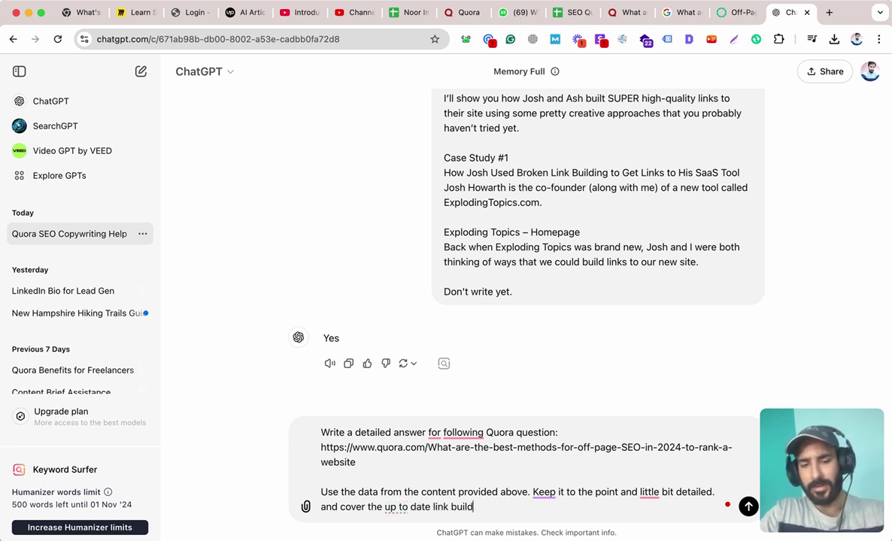
text(ing started)
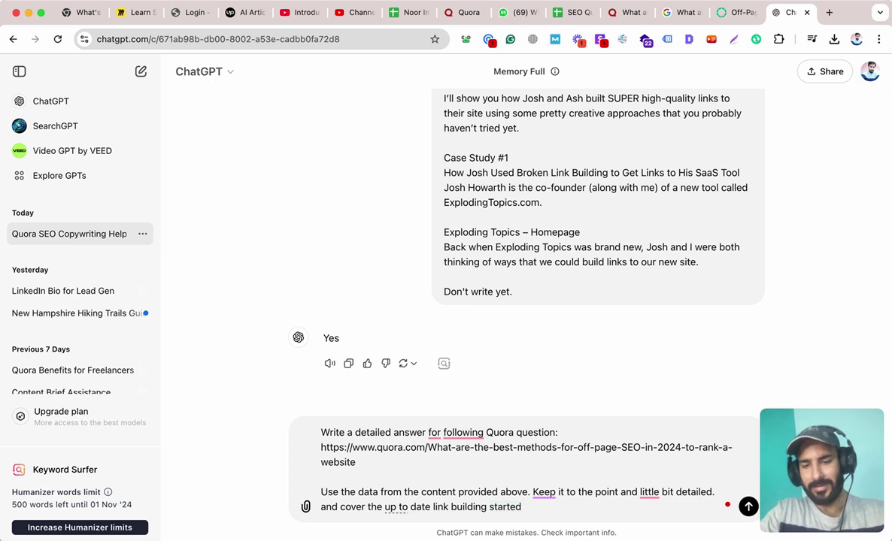
key(BackSpace)
key(BackSpace)
key(BackSpace)
key(BackSpace)
key(BackSpace)
text(rategies in 20)
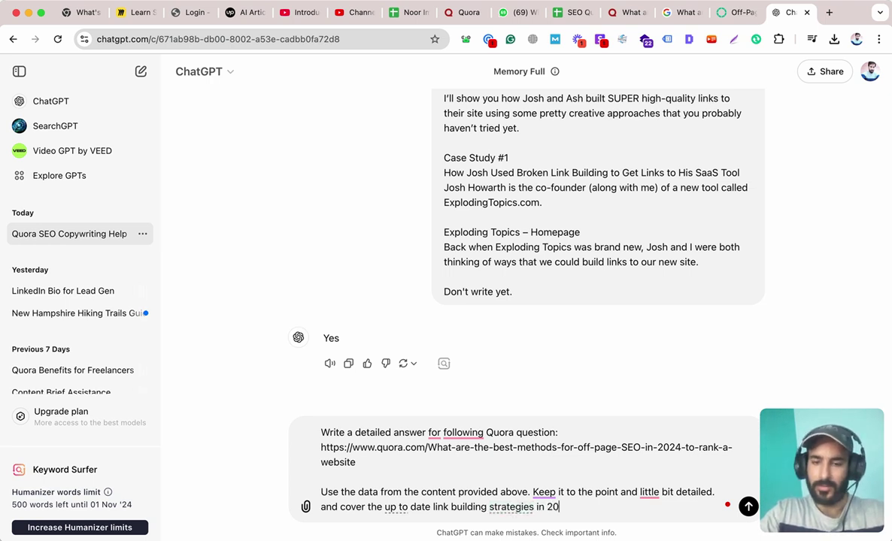
text(24.)
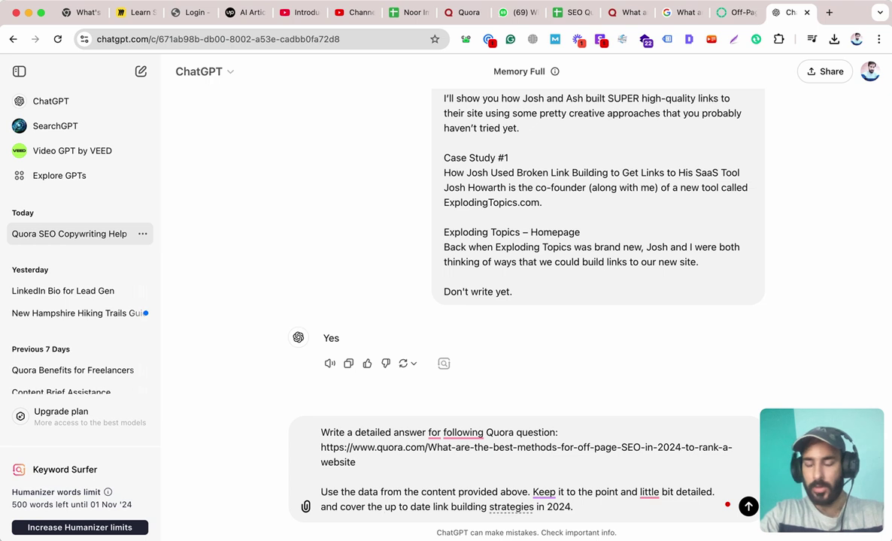
key(Return)
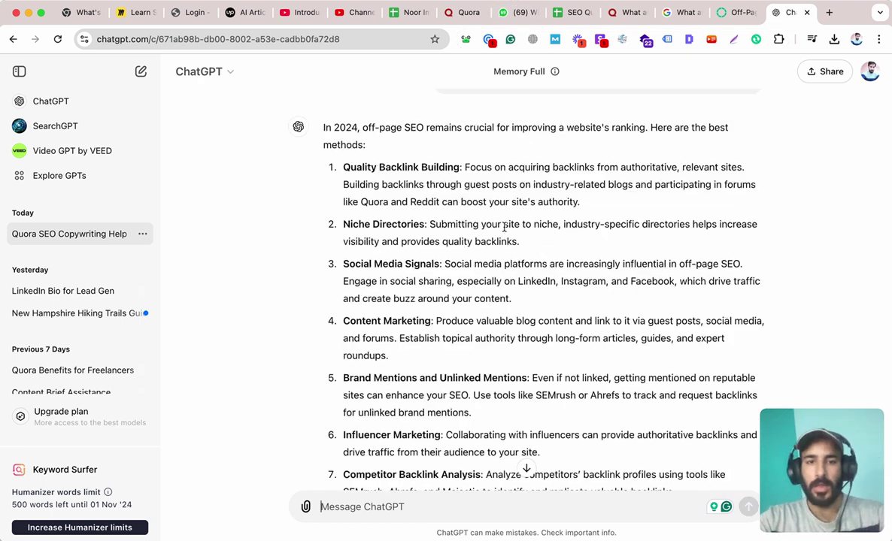
- Copy ChatGPT's entire off-page SEO answer and paste it into a new Google Docs document created through docs.new
drag(323, 111, 508, 420)
key(super+c)
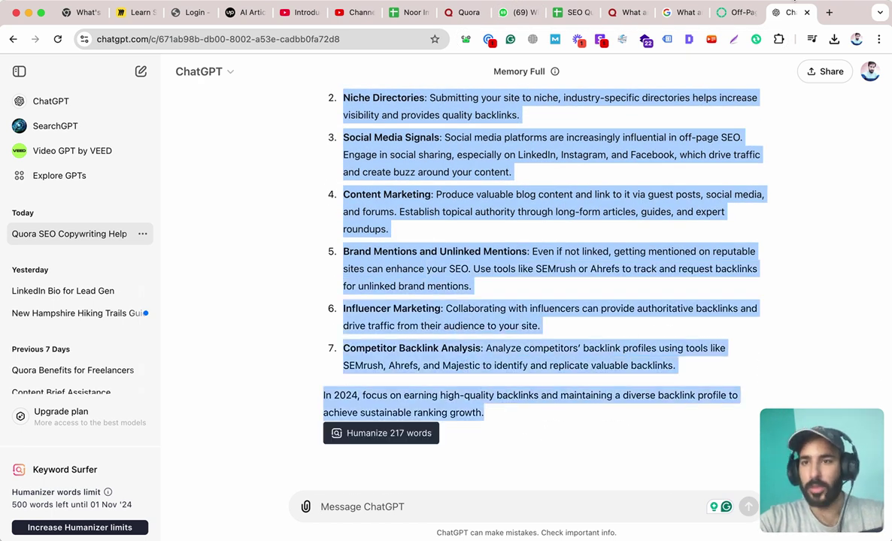
key(ctrl+t)
text(docs.new)
key(Return)
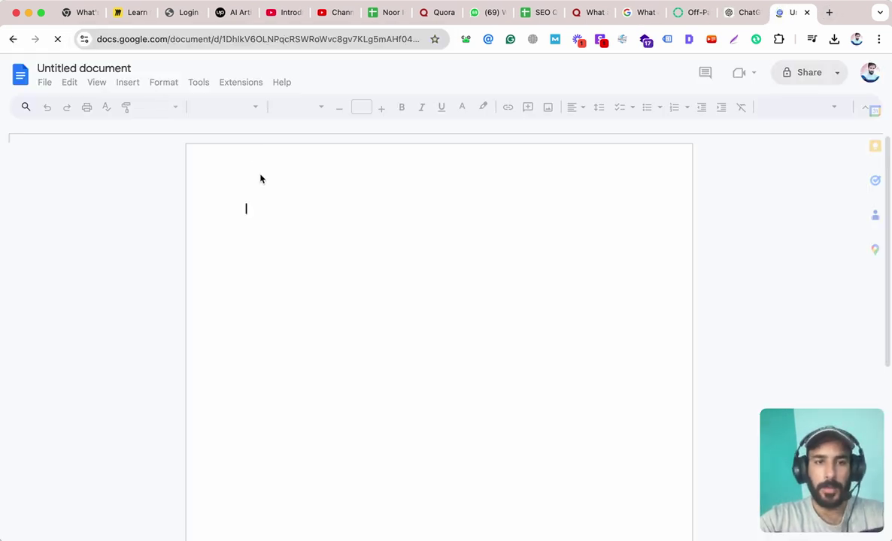
key(super+v)
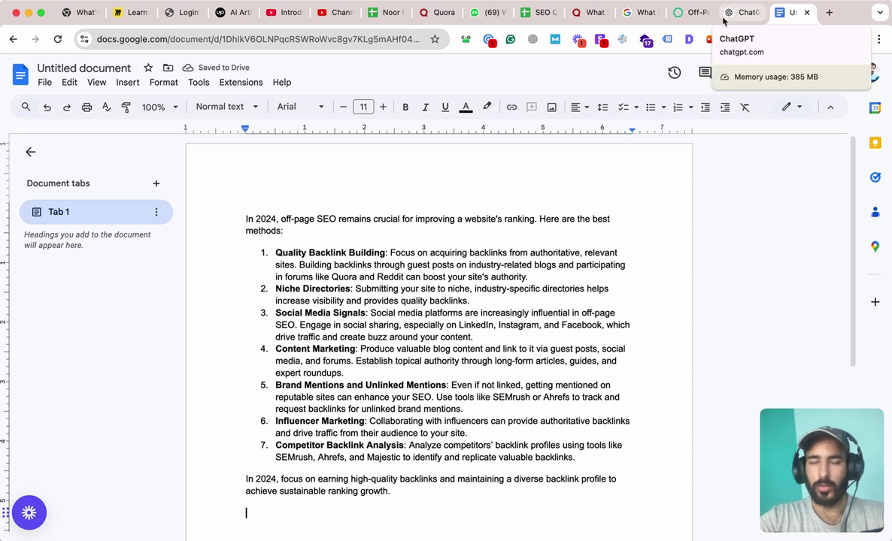
- Copy the Quora question's URL and paste it as a link above the answer in the Google Docs document
click(591, 13)
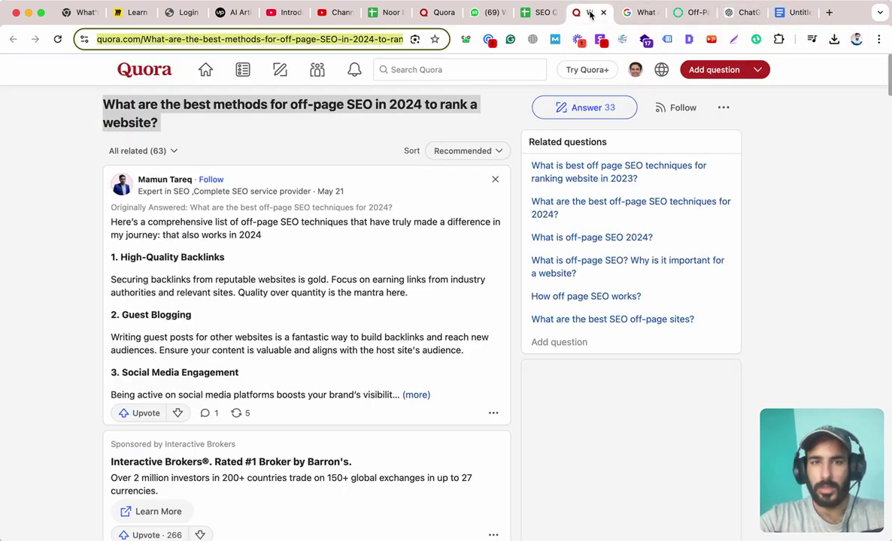
click(365, 38)
key(super+c)
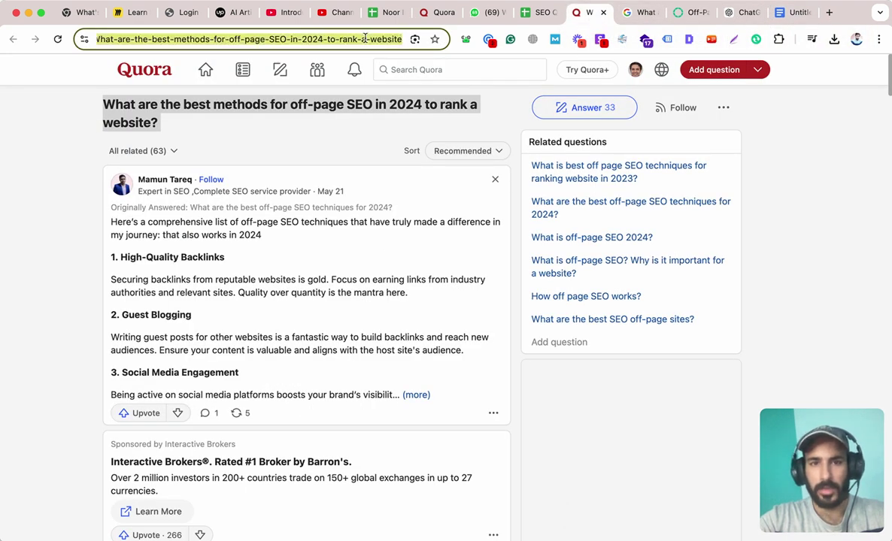
click(794, 12)
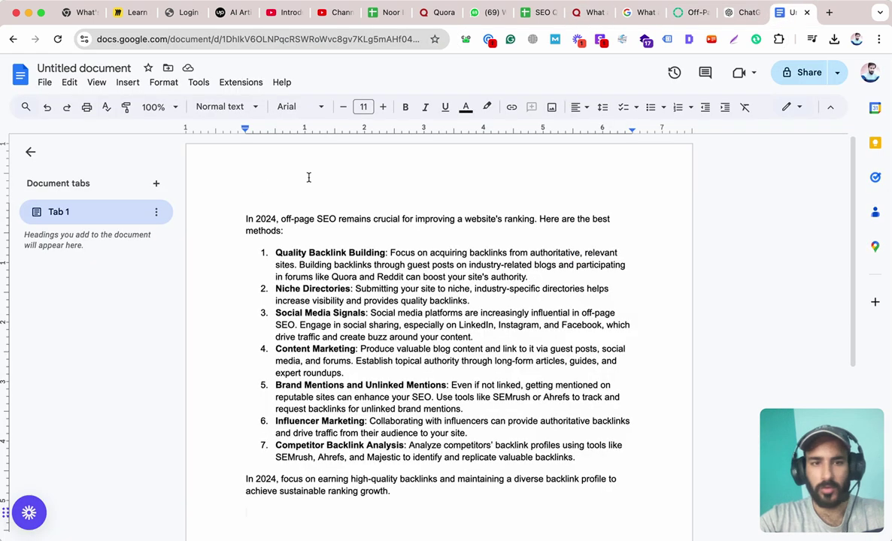
key(Return)
click(230, 217)
key(super+v)
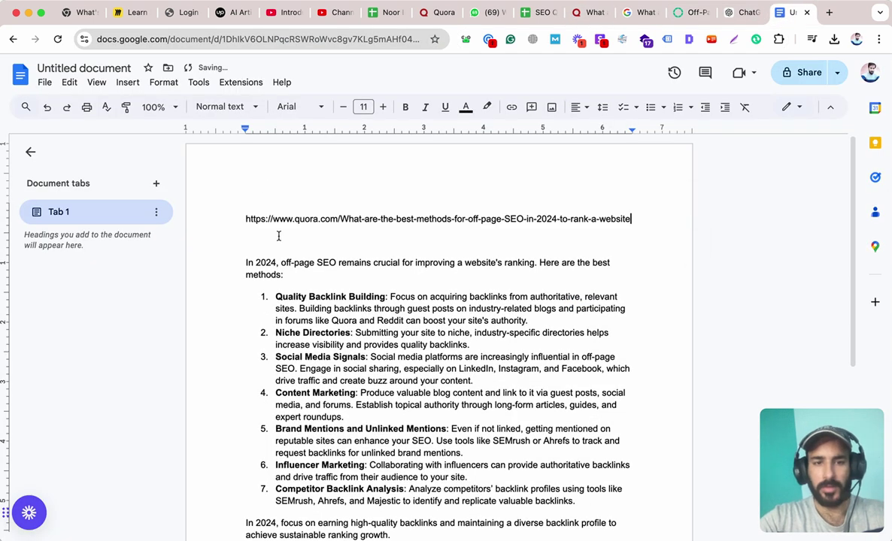
key(Return)
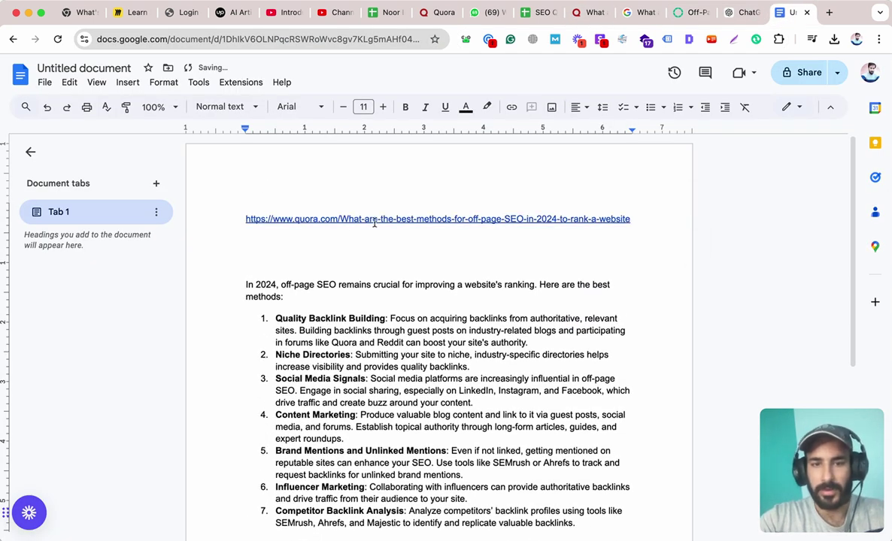
- Rename the document "best-methods-for-off-page-SEO-in-2024", using that part of the pasted URL
drag(397, 219, 556, 219)
key(super+c)
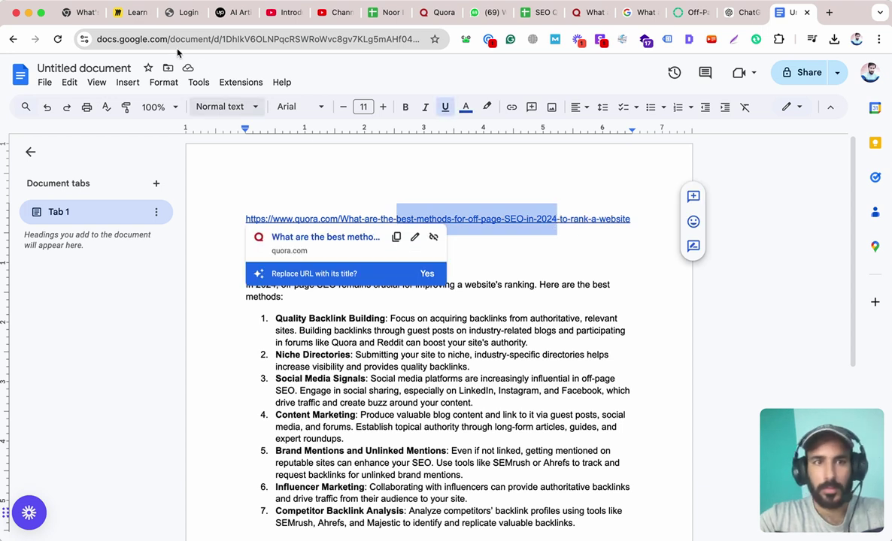
click(133, 68)
key(super+v)
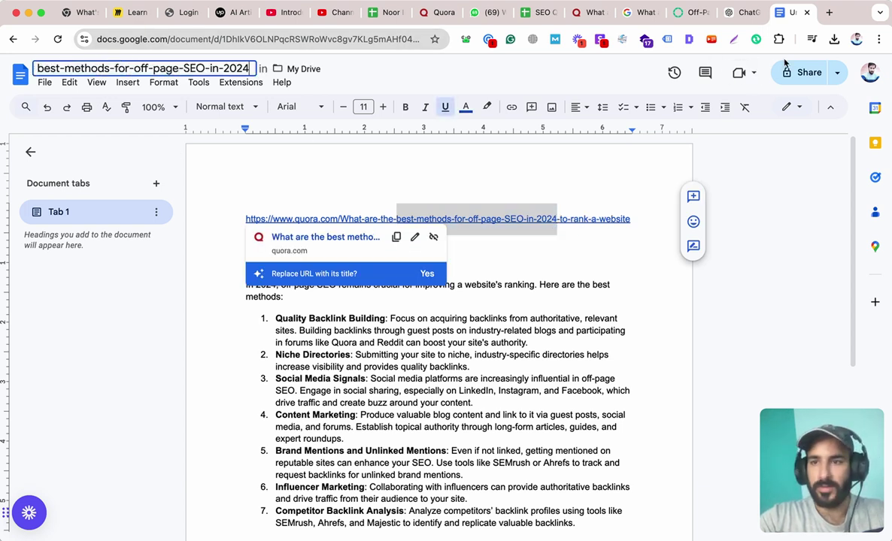
- Share the document so that anyone with the link can edit, and copy its sharing link
click(785, 69)
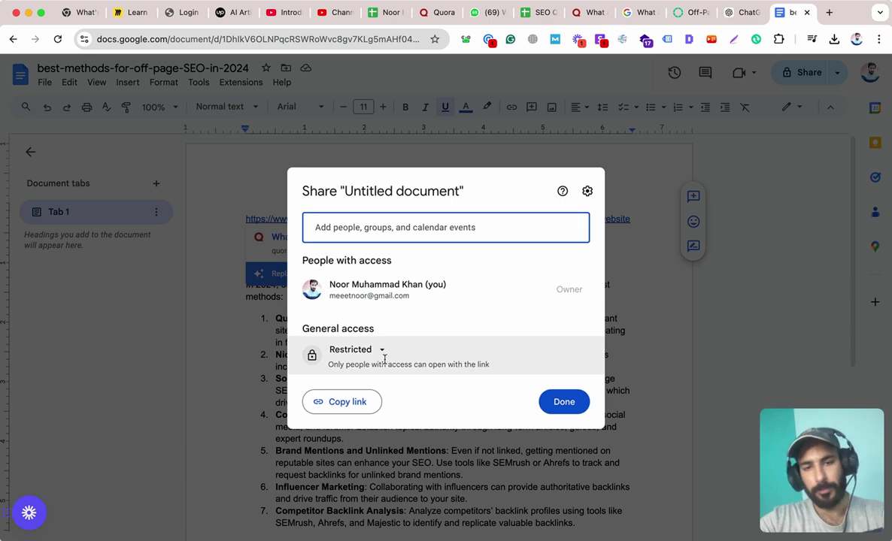
click(384, 359)
click(364, 410)
click(323, 403)
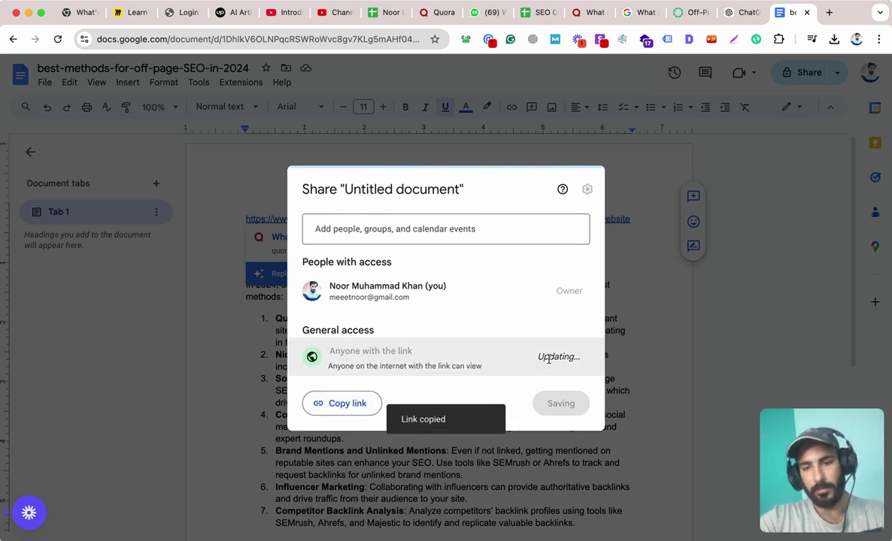
click(550, 357)
click(578, 464)
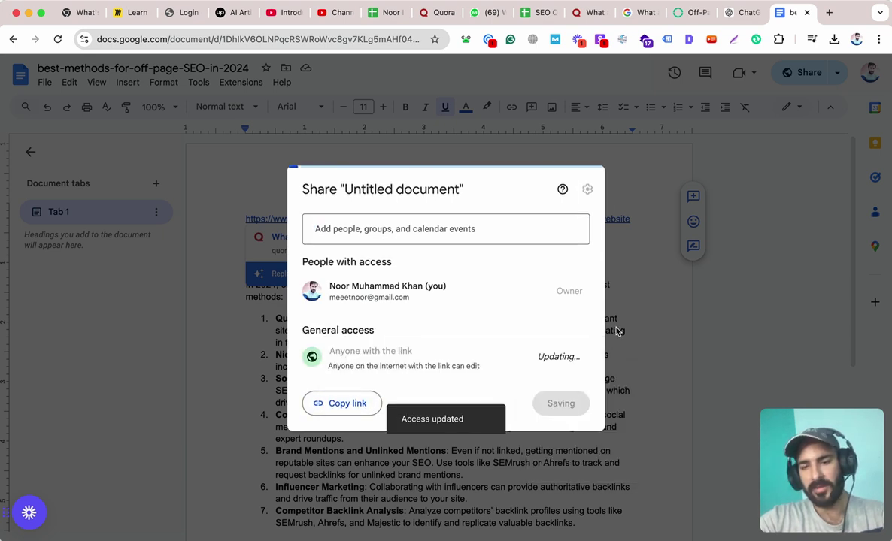
- Copy the document's sharing link and paste it into cell B5 of the Quora campaign sheet, beside the off-page SEO question
click(349, 408)
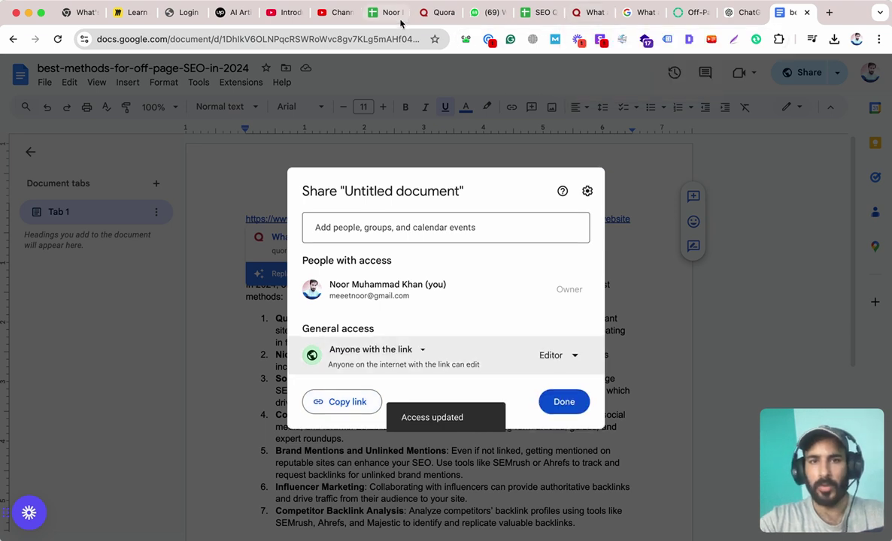
click(371, 14)
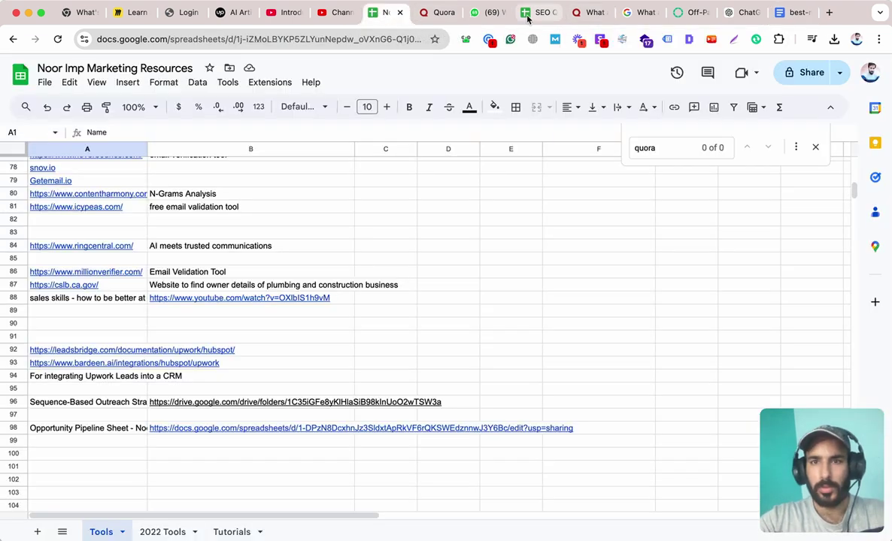
click(529, 15)
click(376, 239)
click(378, 218)
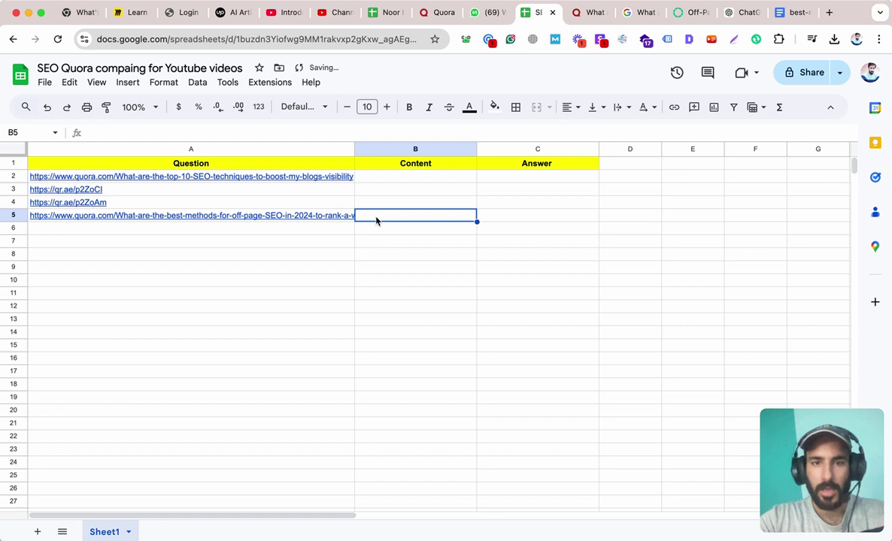
key(super+v)
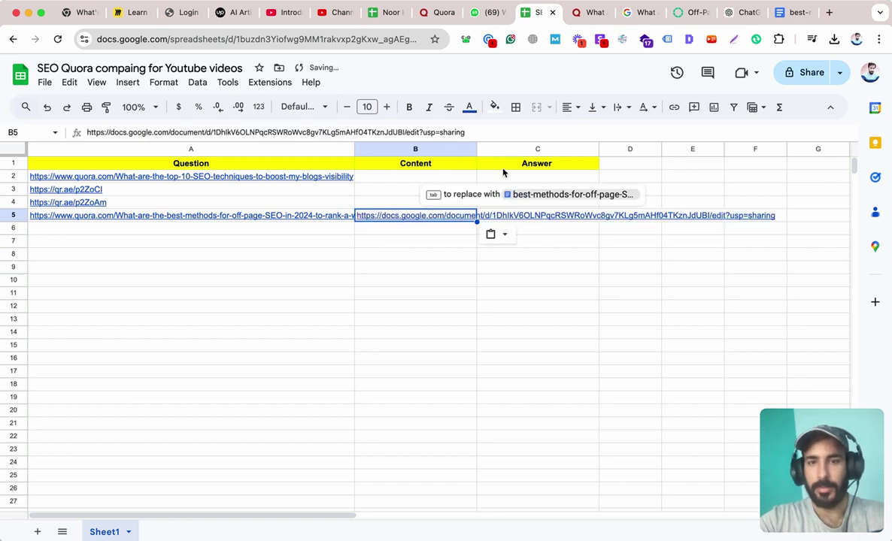
- Set the Content column's text wrapping to clip and widen the column slightly
click(455, 148)
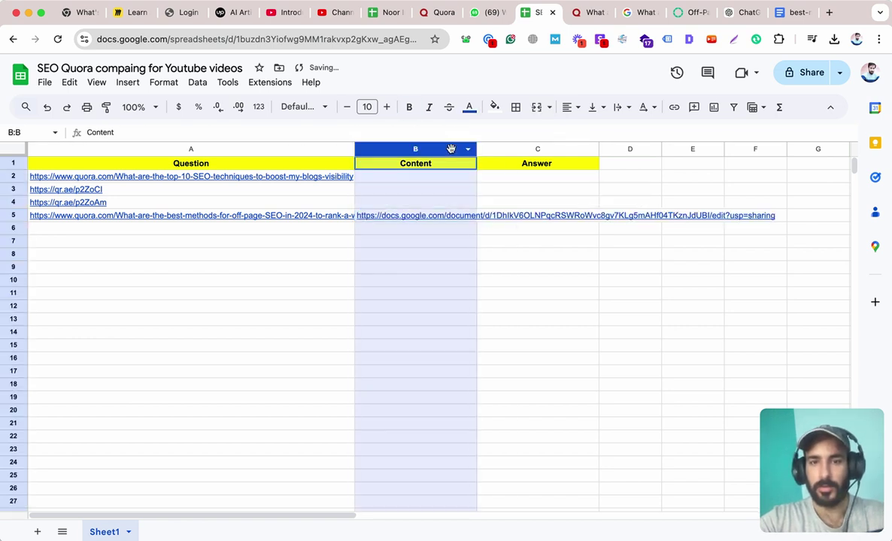
click(623, 108)
click(660, 131)
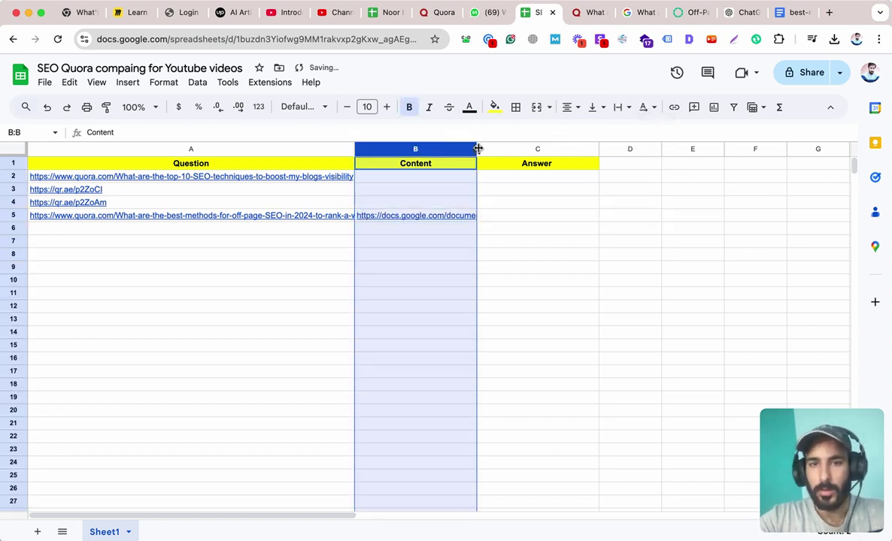
drag(474, 147, 530, 149)
click(462, 217)
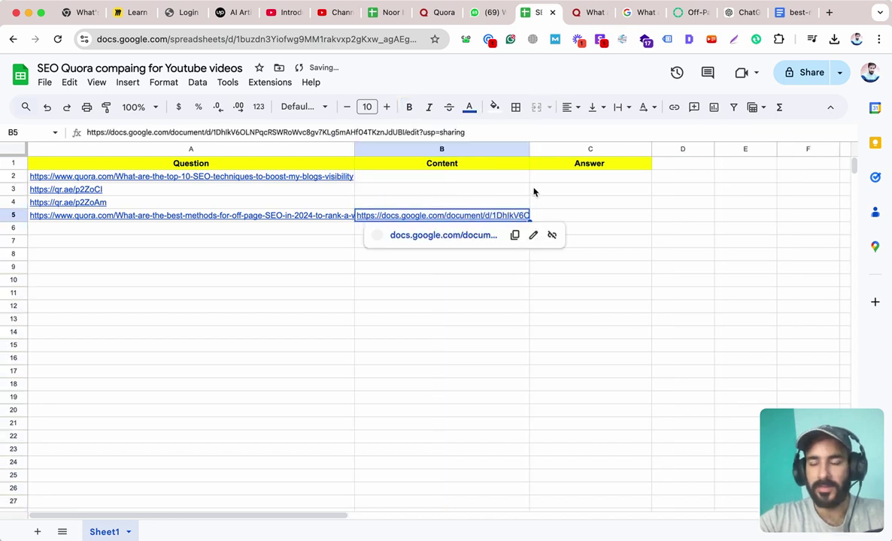
- Filter the Quora question to its answers only, and compare the length and layout of the existing answers with the Google Docs draft
click(588, 12)
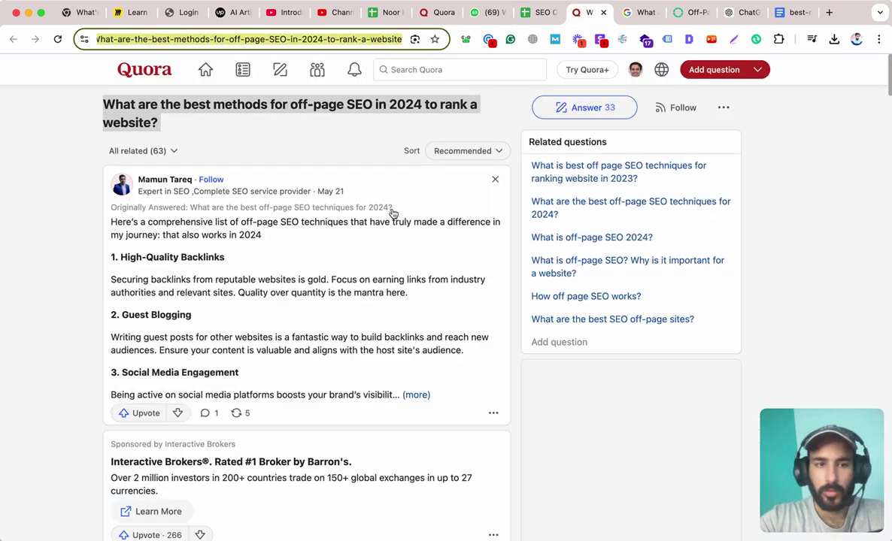
click(142, 152)
click(124, 196)
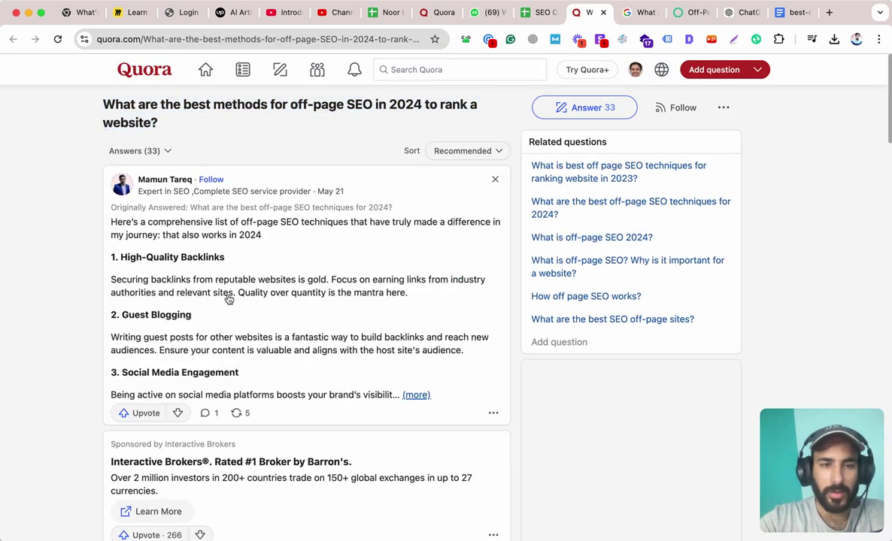
scroll(233, 256, down, 5)
scroll(252, 216, down, 8)
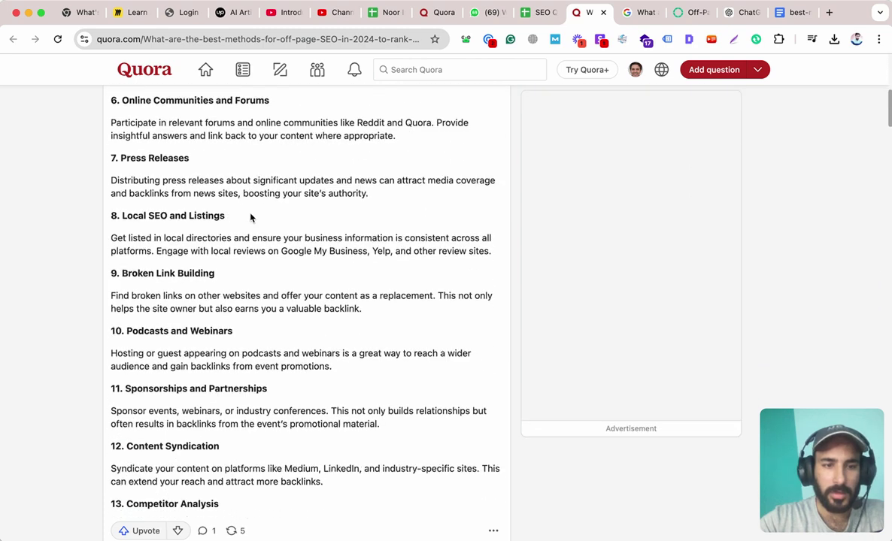
scroll(250, 214, down, 3)
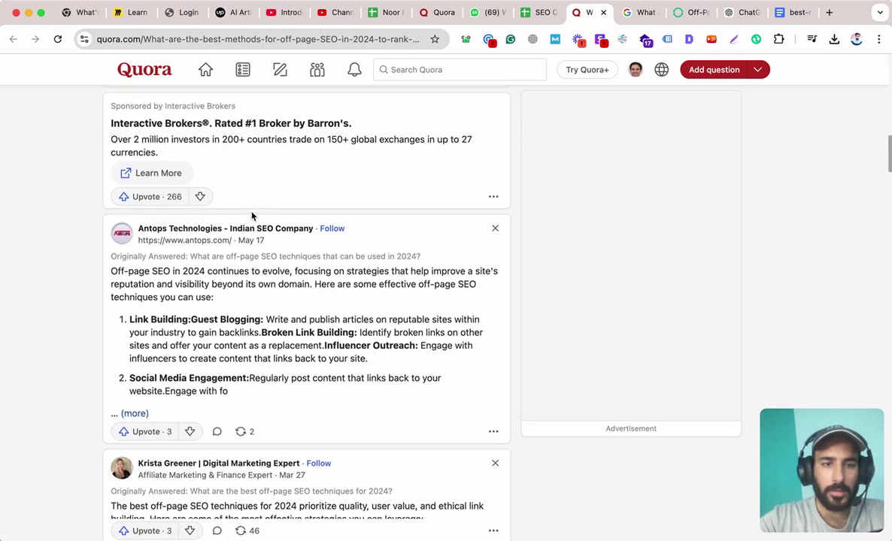
scroll(252, 215, up, 2)
scroll(173, 177, down, 7)
scroll(171, 169, down, 3)
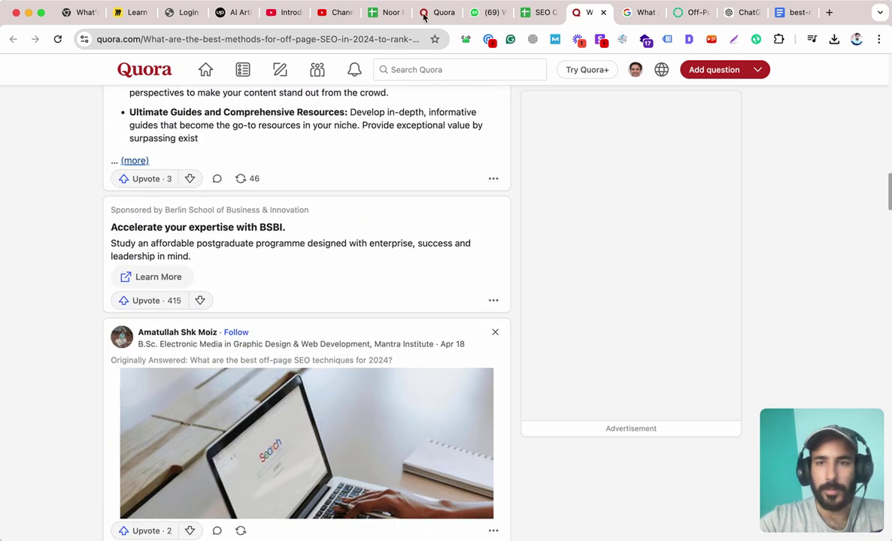
click(791, 12)
click(631, 256)
scroll(632, 258, down, 2)
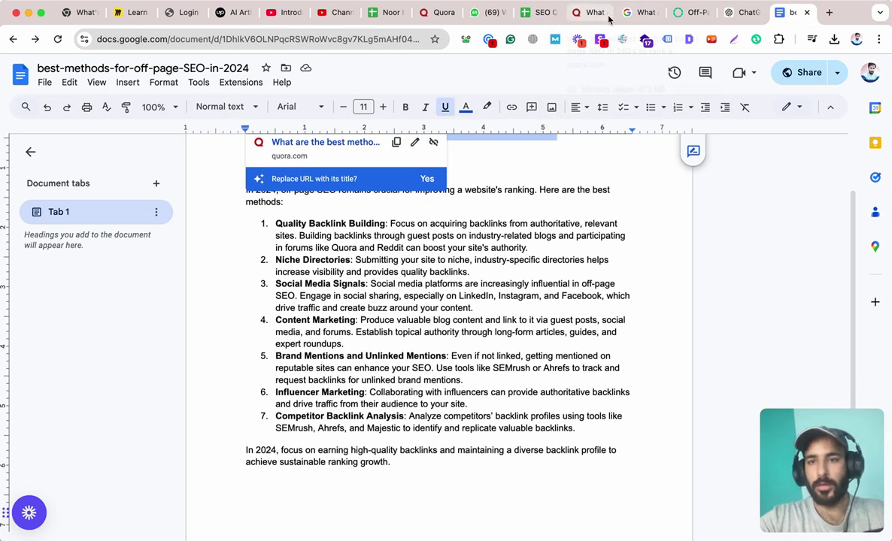
- Ask ChatGPT "can you please make them around 15 methods altogether. You provided only 7 but I need 15 methods."
click(743, 13)
click(379, 510)
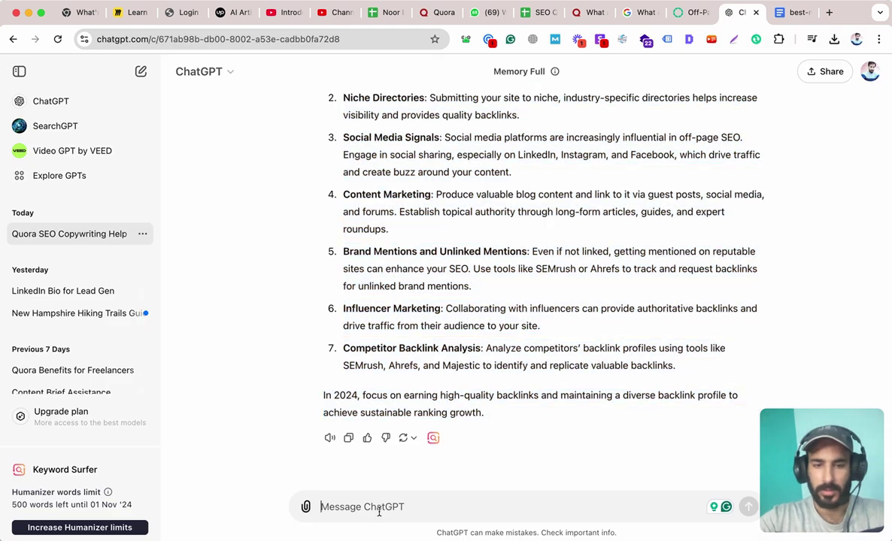
text(can )
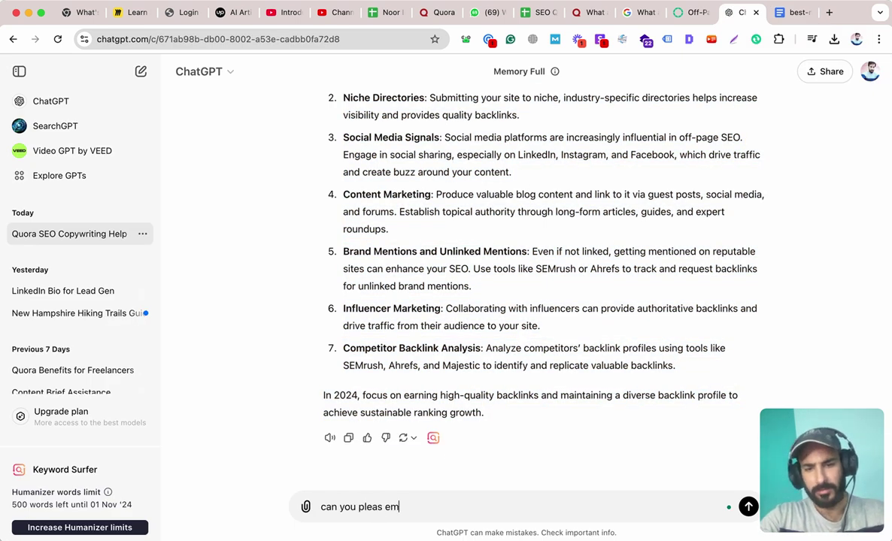
text(you please make them around 15 methods altogether. Yo)
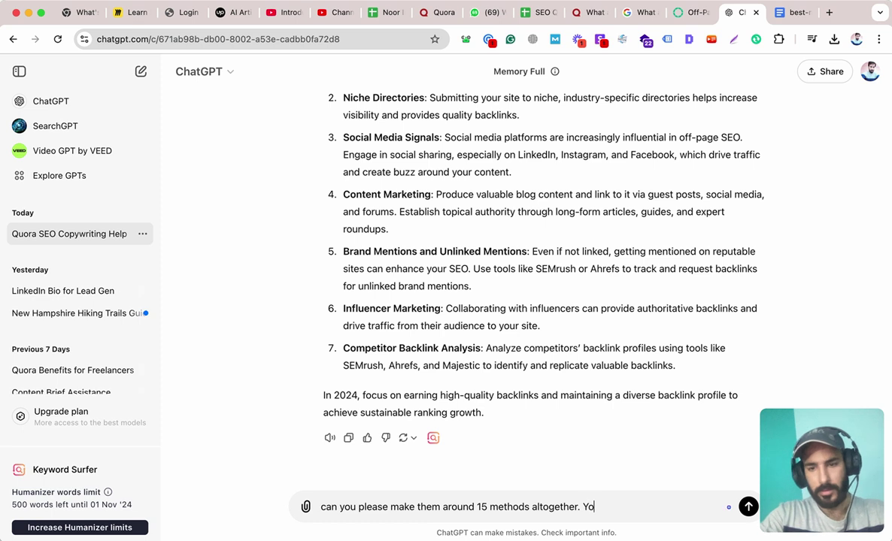
text(p)
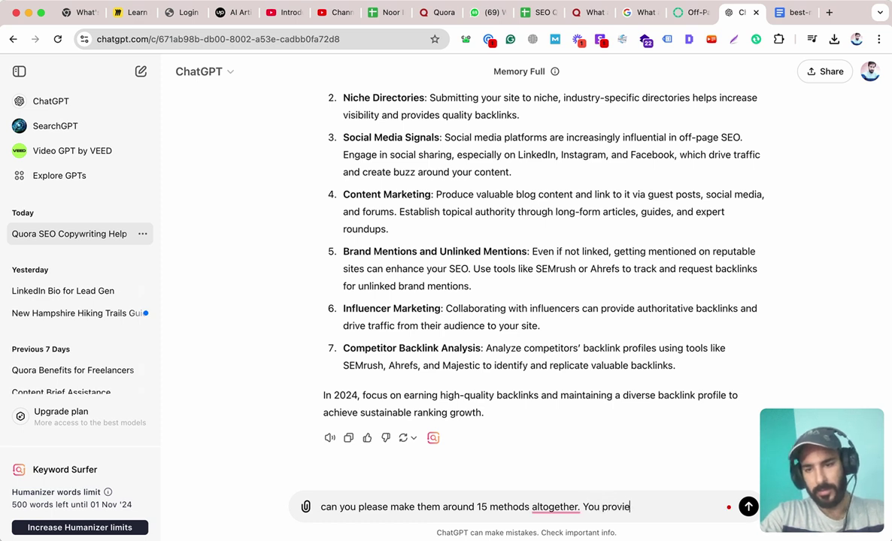
text(rovided only 7 but I need 1)
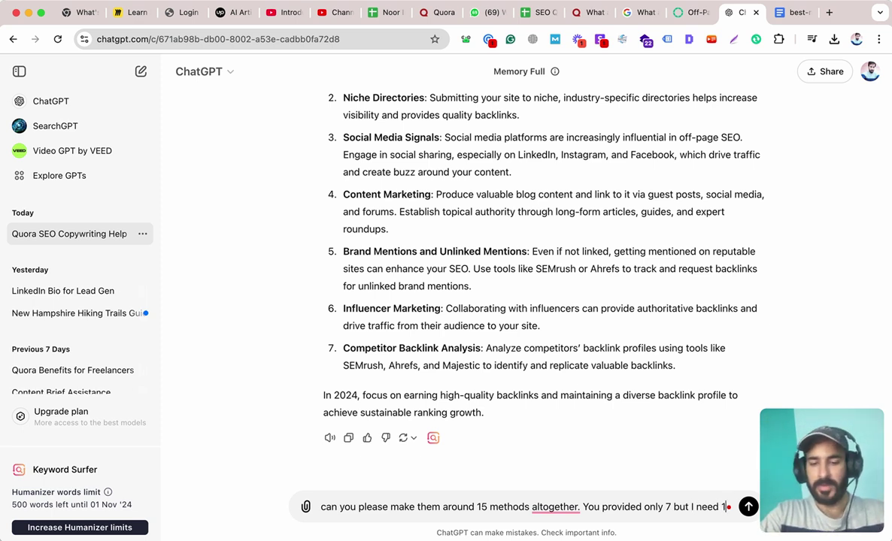
text(method)
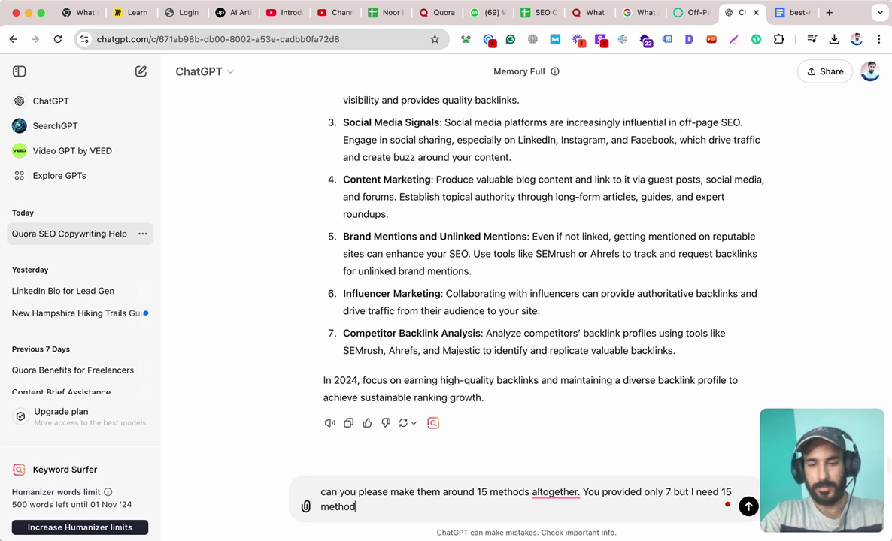
text(s.)
key(Return)
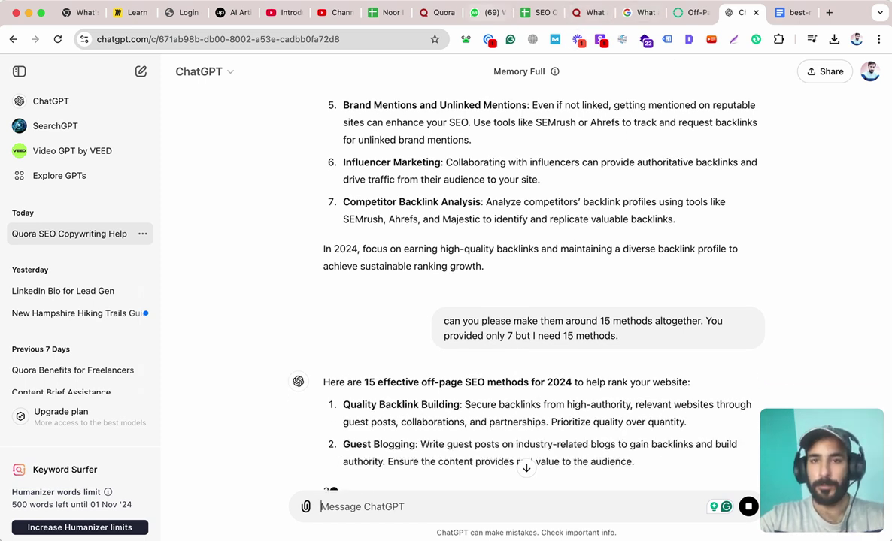
- Copy ChatGPT's 15-method answer and replace the old answer in the Google Docs document with it, keeping the Quora question's URL above
scroll(383, 298, down, 1)
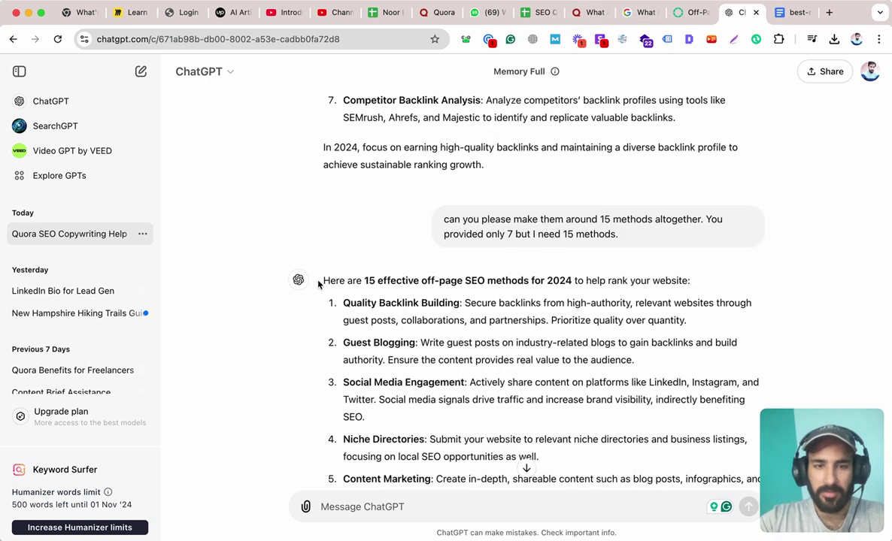
drag(318, 283, 719, 419)
click(796, 12)
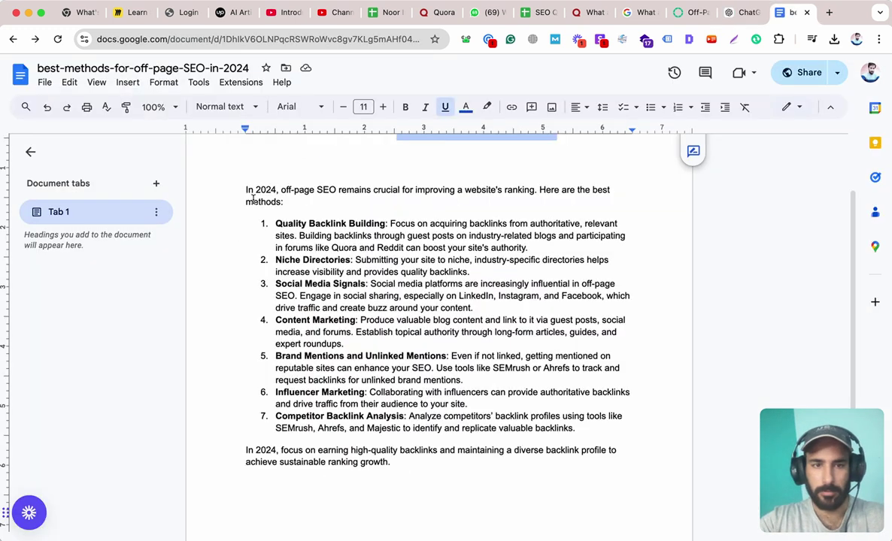
key(super+a)
key(BackSpace)
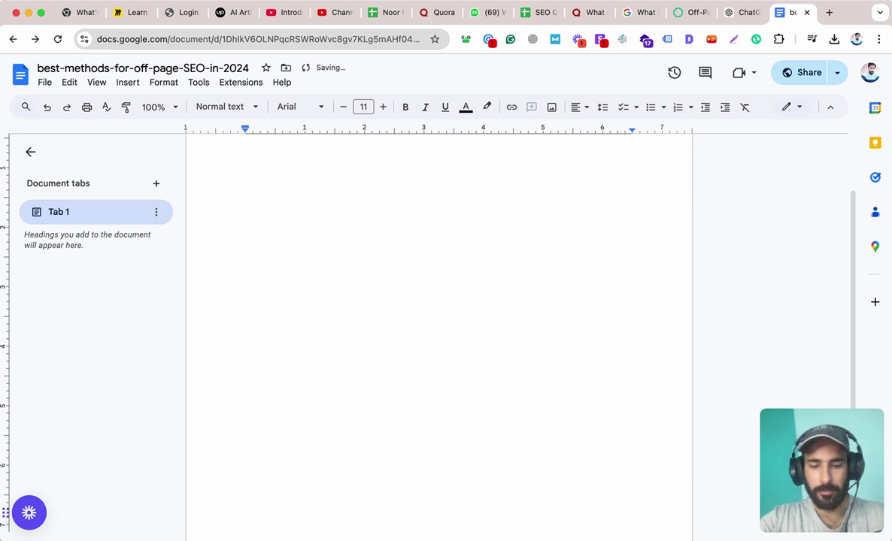
key(super+v)
scroll(419, 351, up, 10)
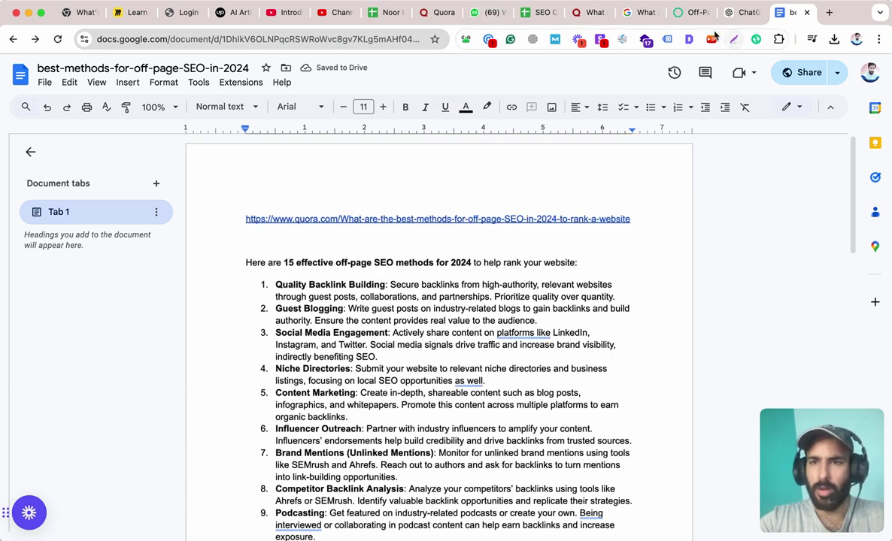
- Following the top Quora answer's layout, place each method's description in the document in a separate paragraph below its numbered heading
click(588, 12)
scroll(426, 272, up, 20)
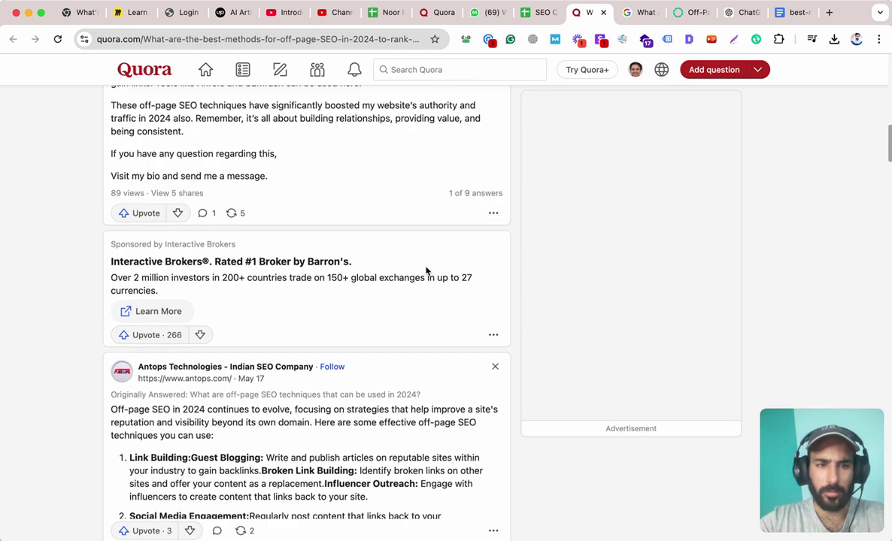
scroll(424, 271, up, 3)
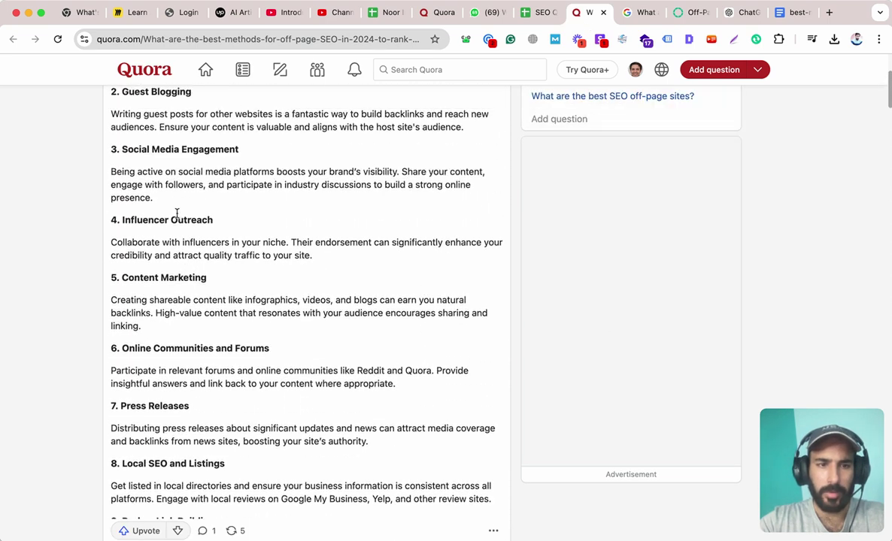
click(790, 12)
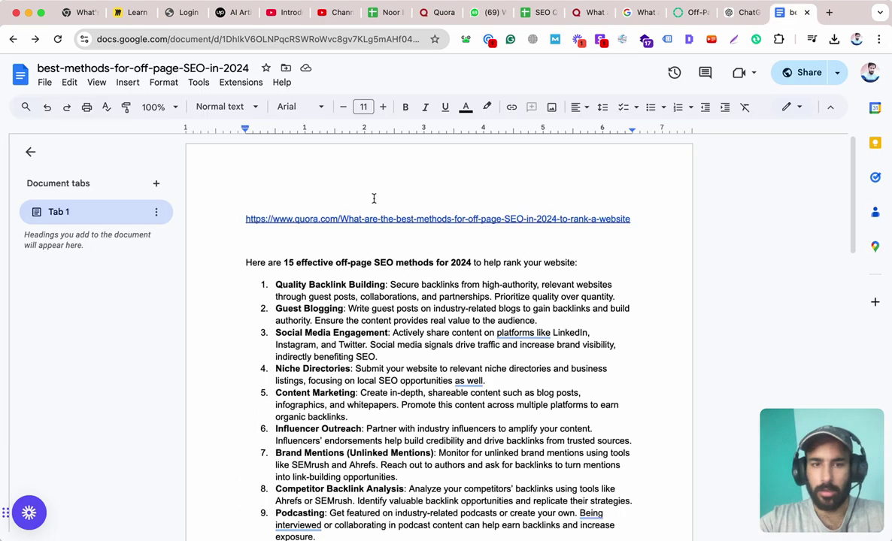
click(387, 284)
key(shift+Return)
key(Return)
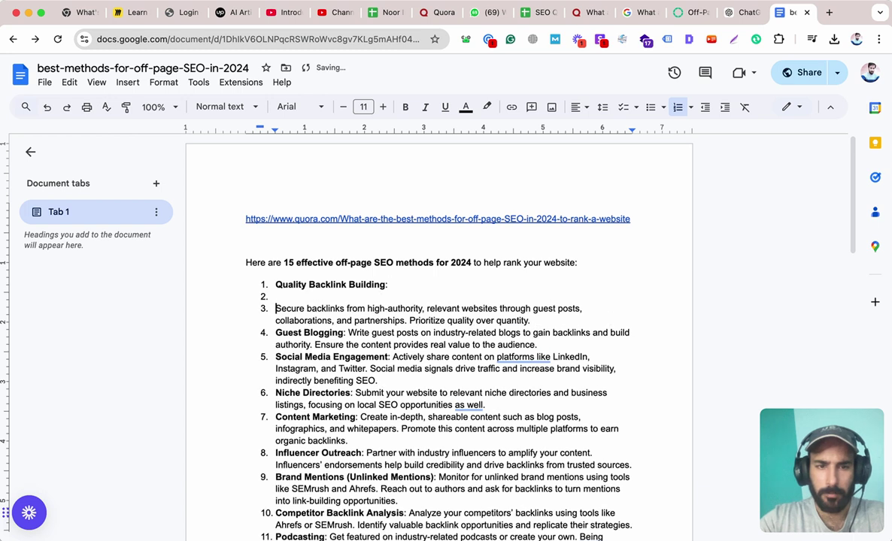
key(BackSpace)
key(BackSpace)
key(BackSpace)
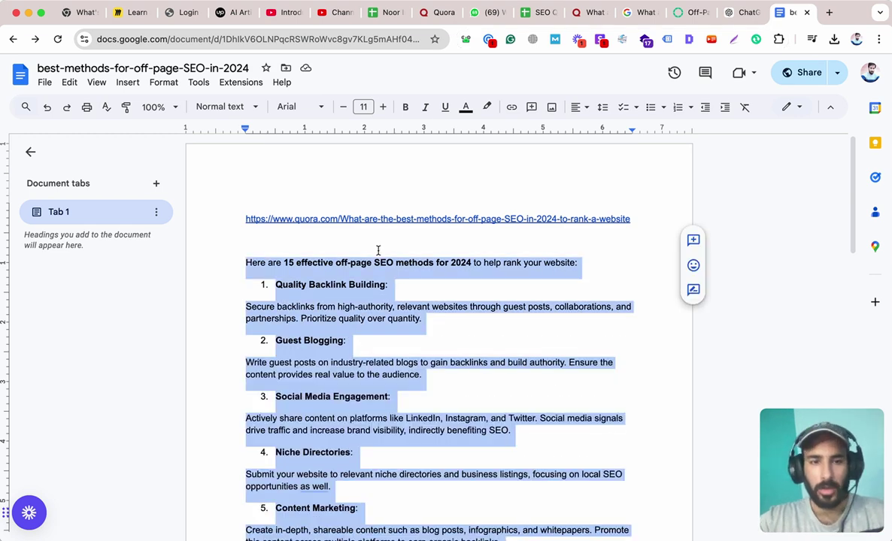
- Review the reformatted document to its end and select the whole 15-method answer below the question's URL
scroll(379, 252, down, 2)
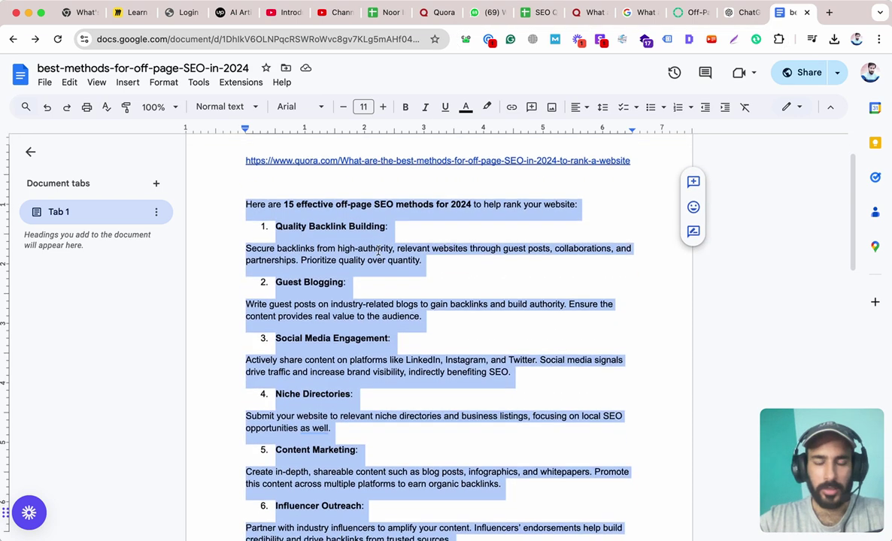
scroll(379, 251, down, 15)
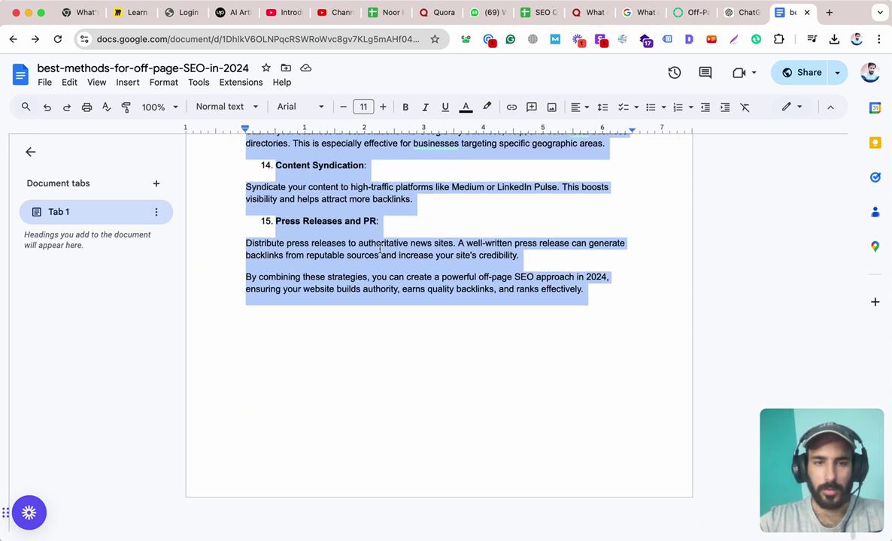
scroll(380, 249, up, 15)
drag(243, 262, 451, 538)
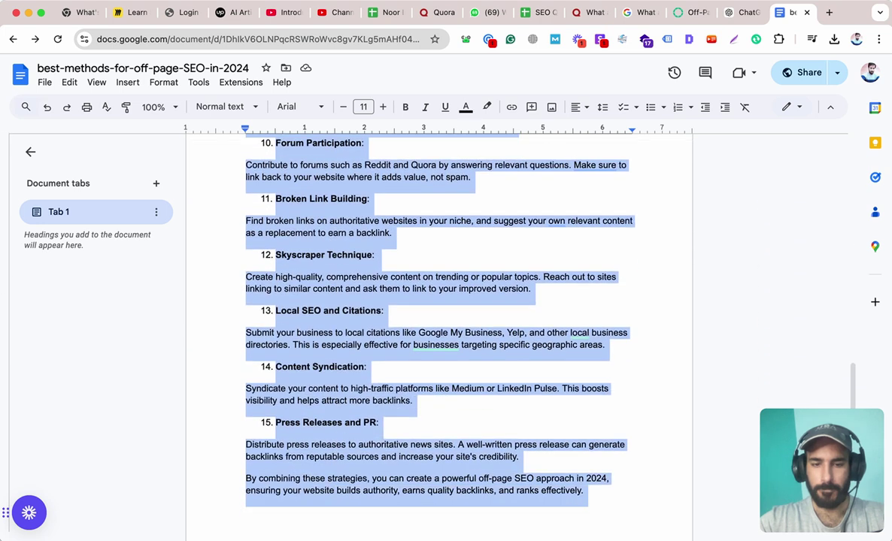
scroll(438, 338, up, 2)
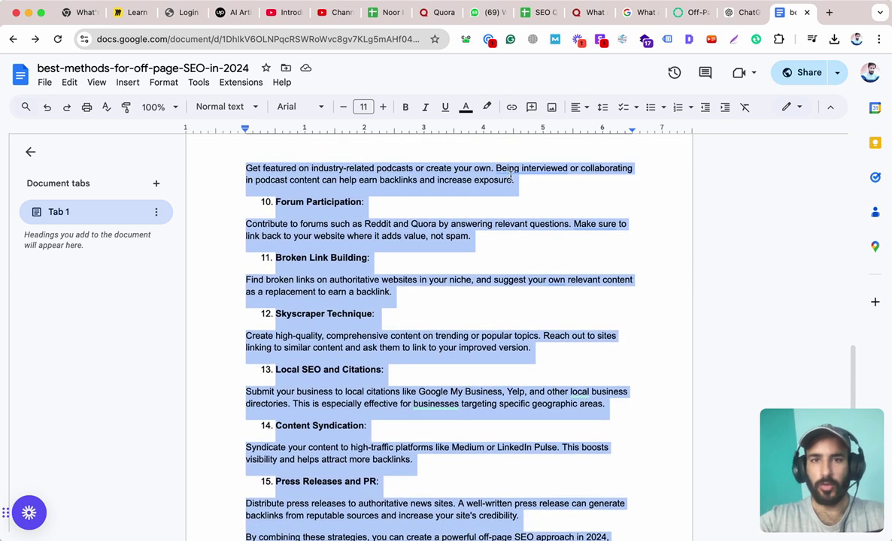
- Switch to the Quora question on the best off-page SEO methods, check the top answer's layout and start a new answer
click(587, 15)
scroll(442, 141, up, 3)
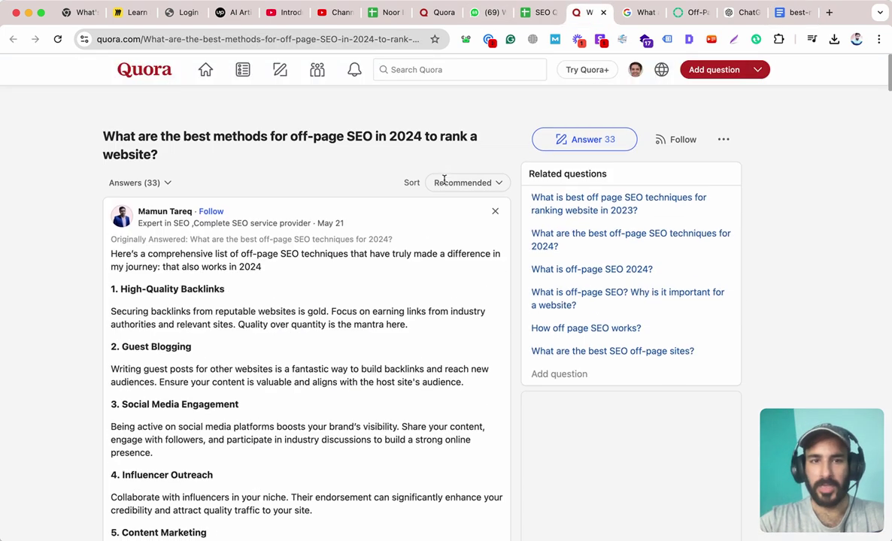
scroll(209, 179, down, 1)
scroll(397, 335, down, 5)
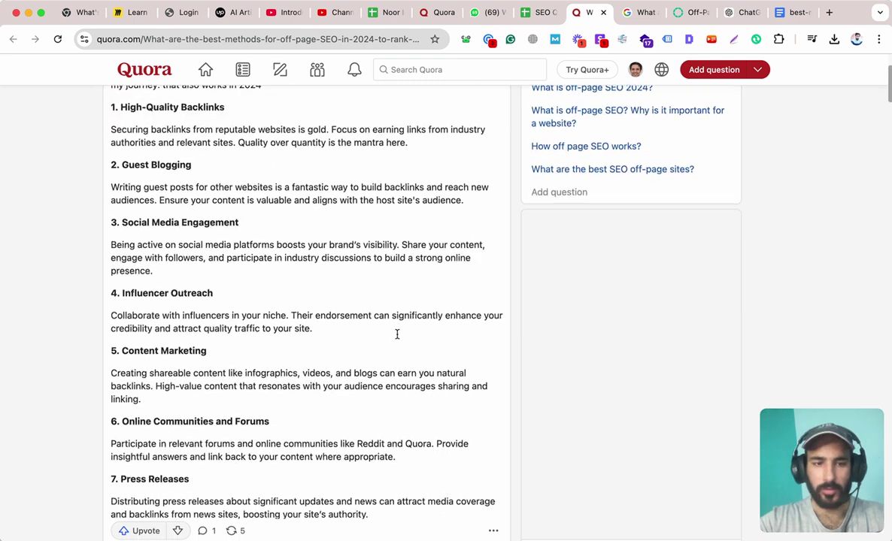
scroll(293, 205, up, 5)
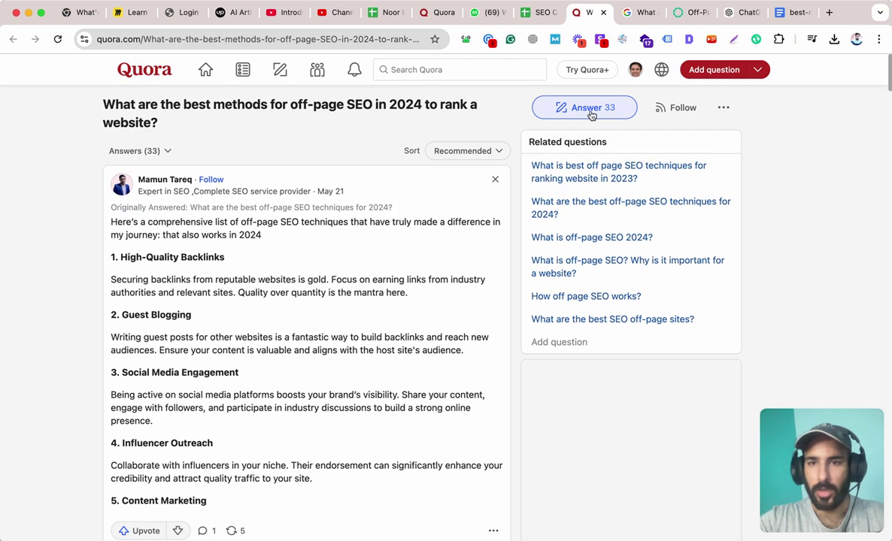
click(582, 110)
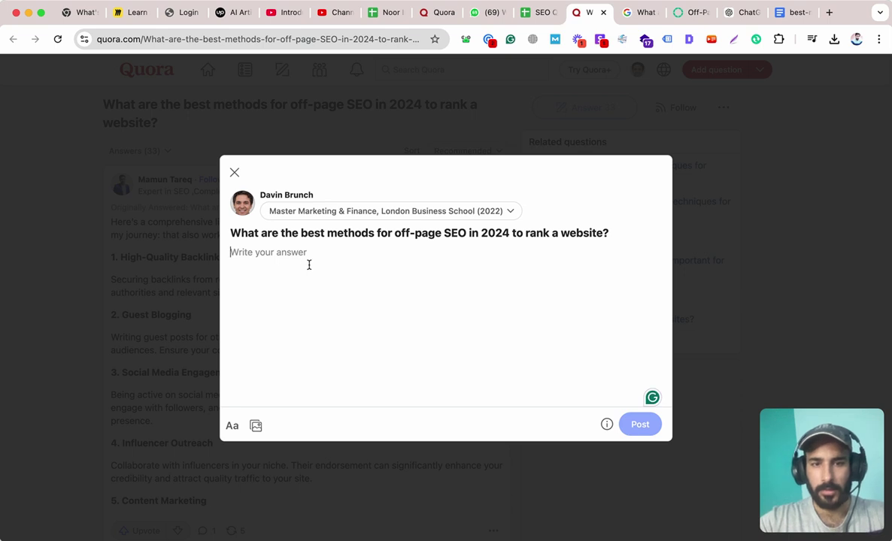
key(super+v)
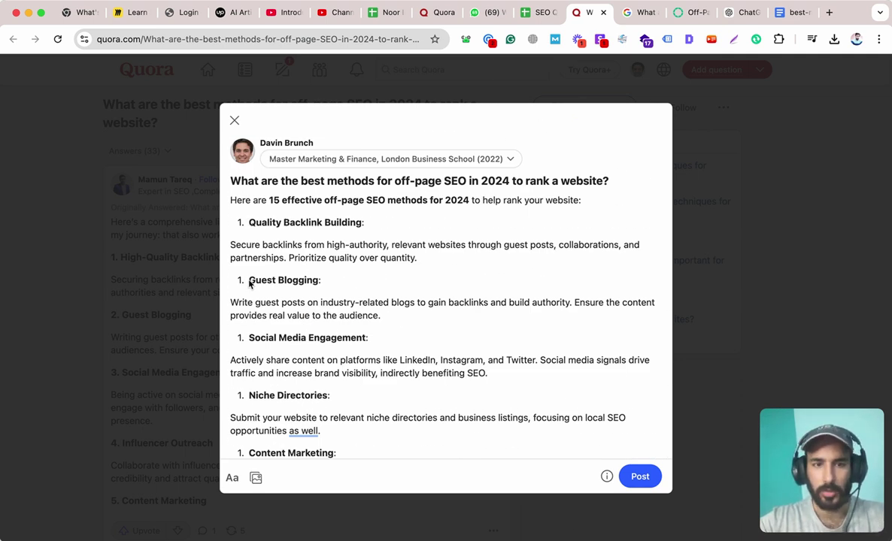
key(super+a)
key(BackSpace)
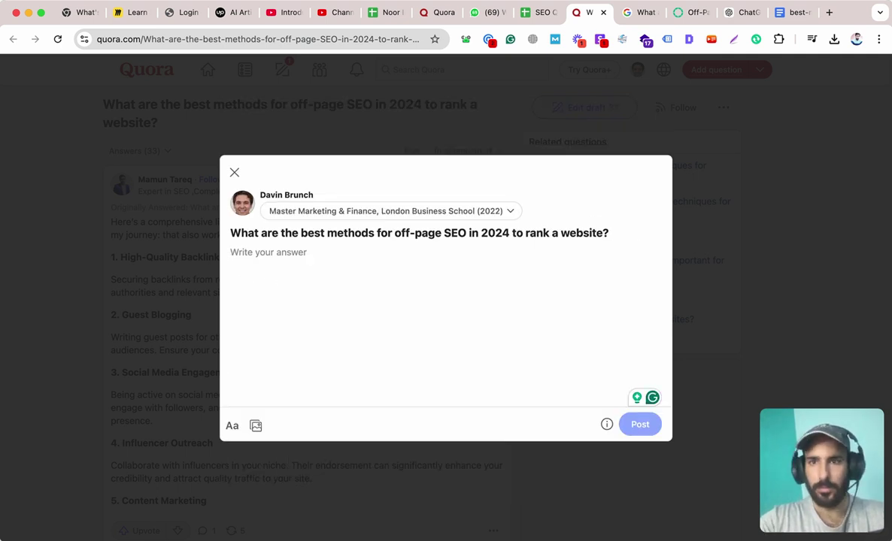
- Paste the copied 15-method answer into the empty Quora answer as plain text, without the document's formatting
click(774, 15)
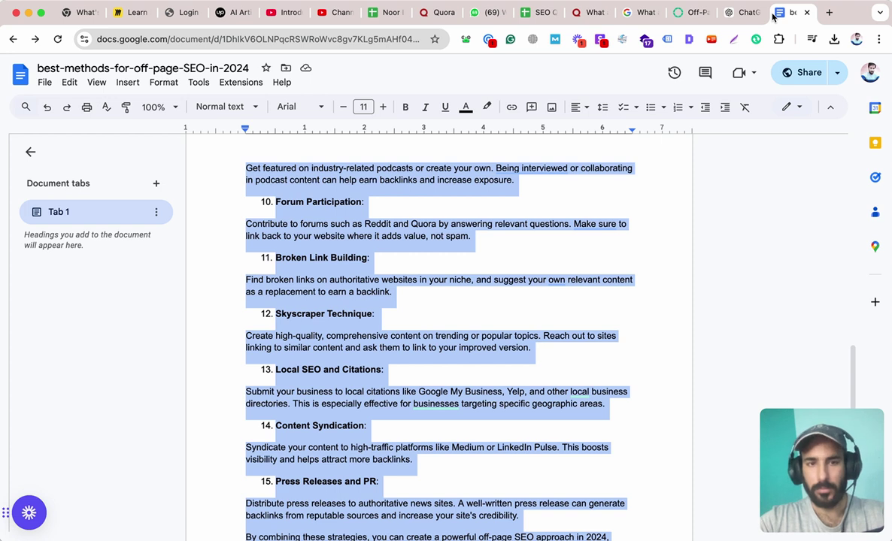
click(589, 12)
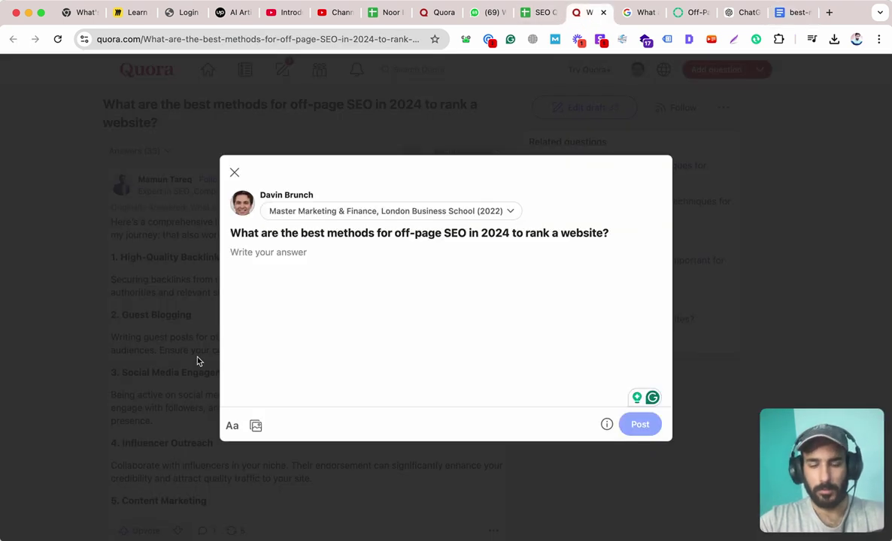
key(super+v)
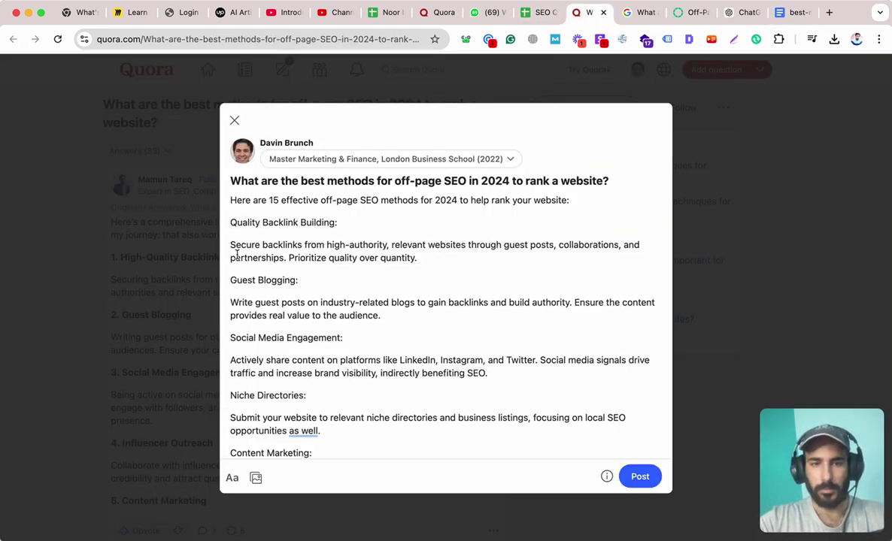
- Make the method headings in the Quora answer bold, working down from Quality Backlink Building, Guest Blogging, Social Media Engagement and Niche Directories
triple_click(234, 222)
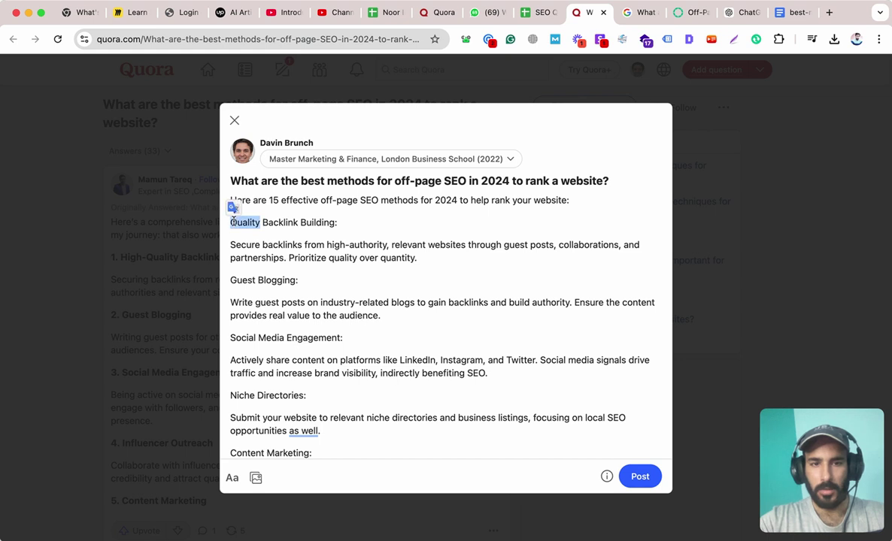
key(super+b)
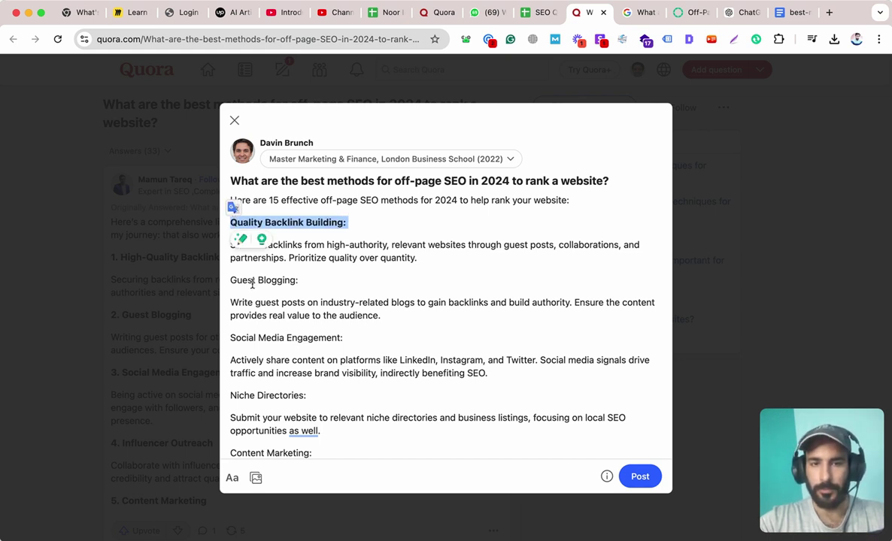
triple_click(241, 280)
key(super+b)
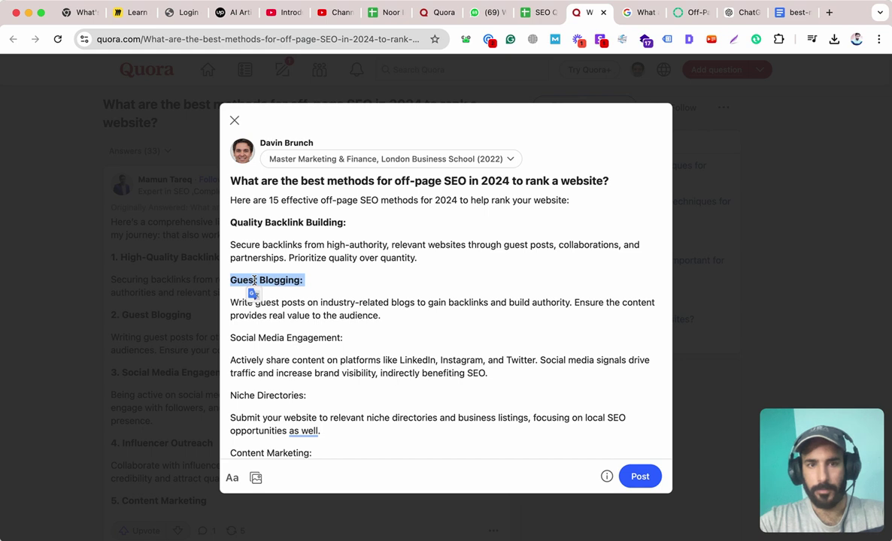
triple_click(259, 338)
key(super+b)
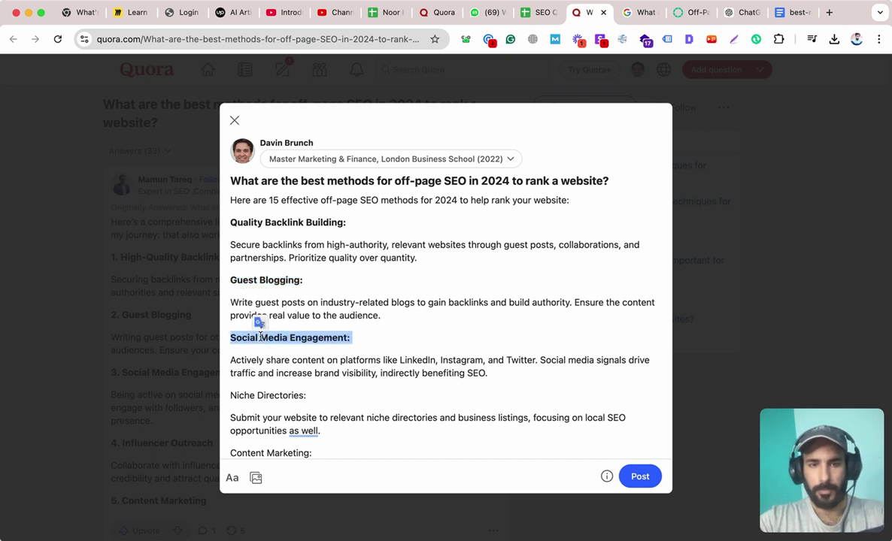
scroll(260, 336, down, 2)
double_click(259, 335)
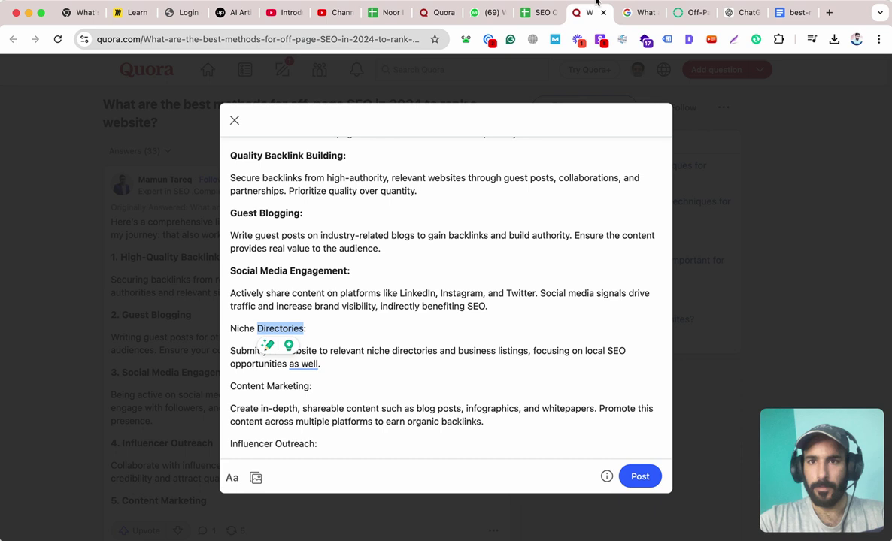
triple_click(263, 329)
key(super+b)
scroll(452, 300, up, 2)
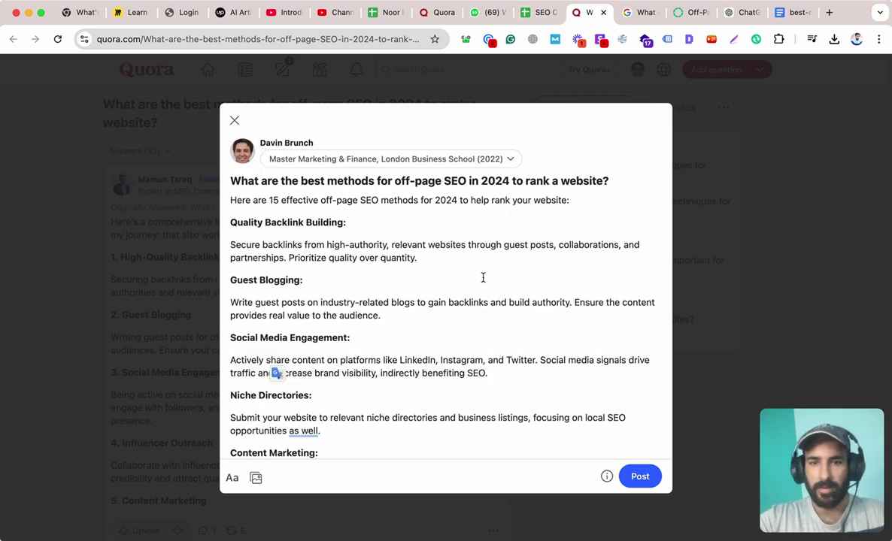
scroll(500, 357, down, 1)
scroll(500, 357, up, 1)
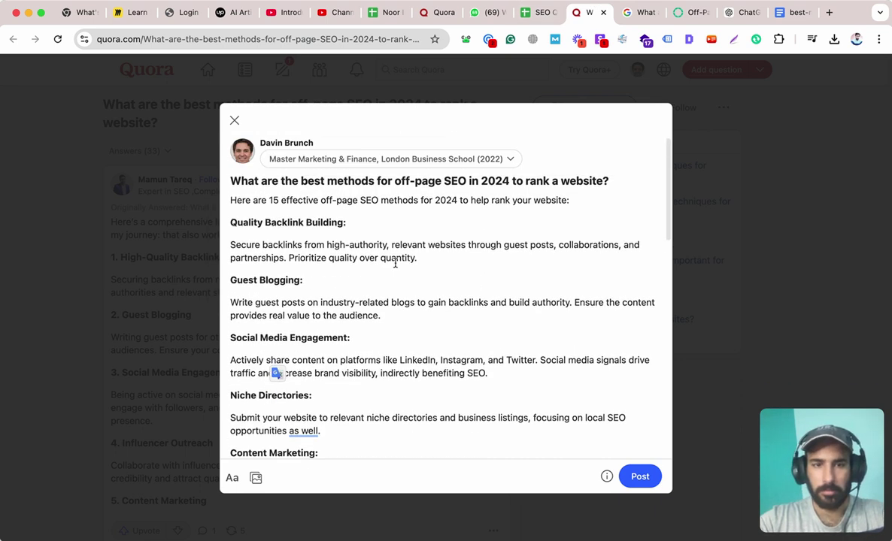
click(230, 221)
text(2))
key(BackSpace)
key(BackSpace)
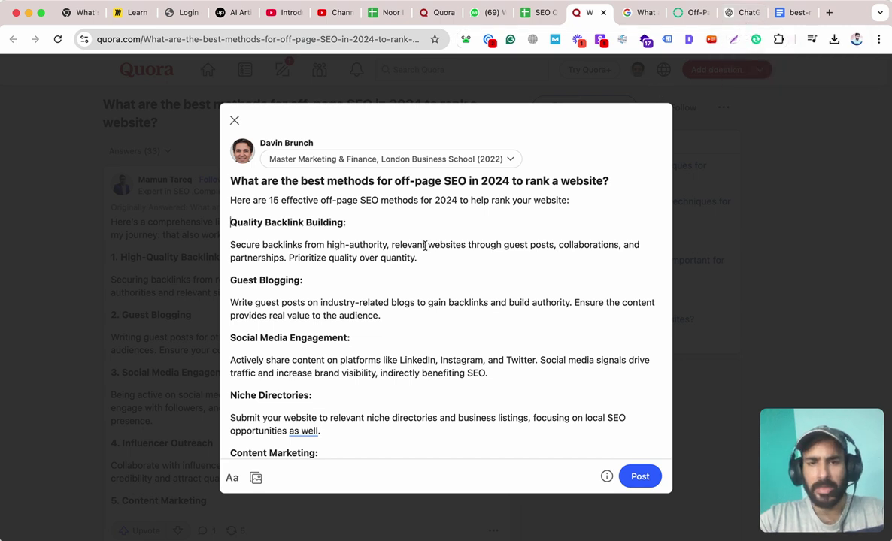
scroll(425, 245, down, 3)
scroll(425, 244, up, 3)
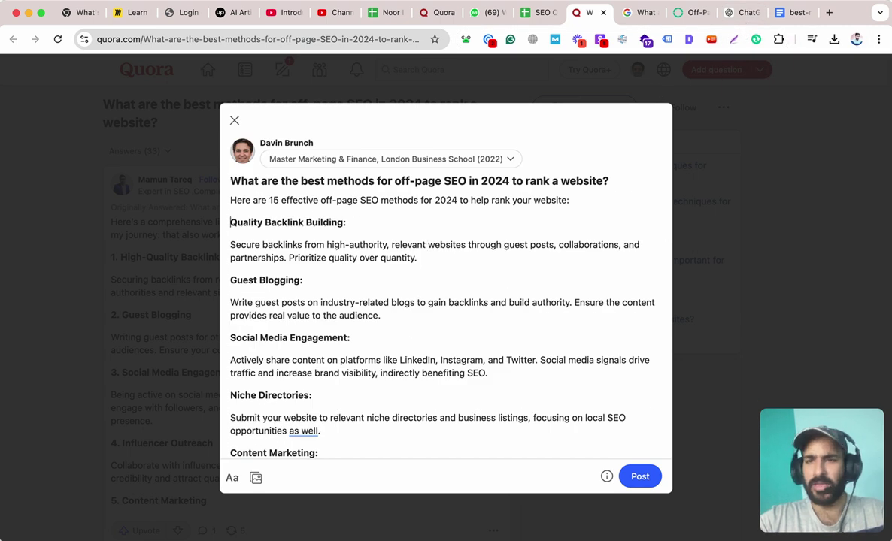
- Open Canva in a new browser tab and search it for "backlink types"
click(830, 13)
text(ca)
key(Return)
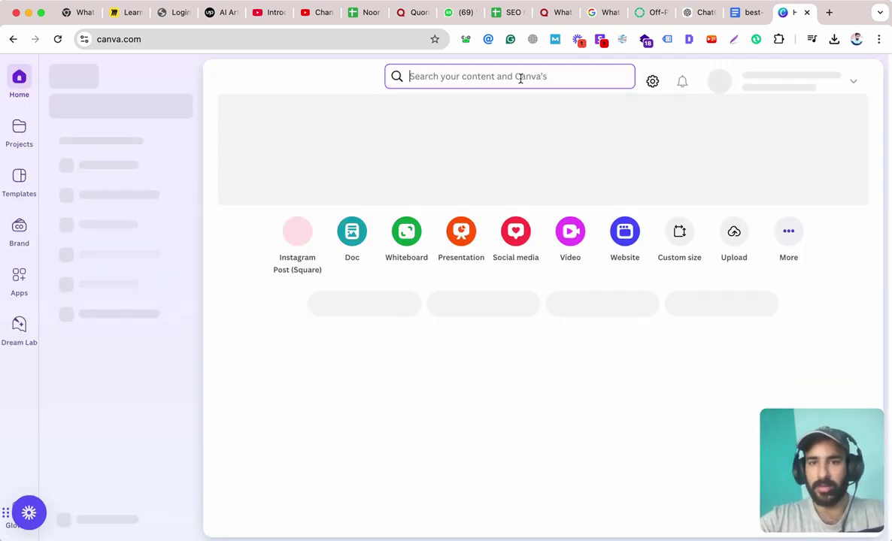
click(520, 78)
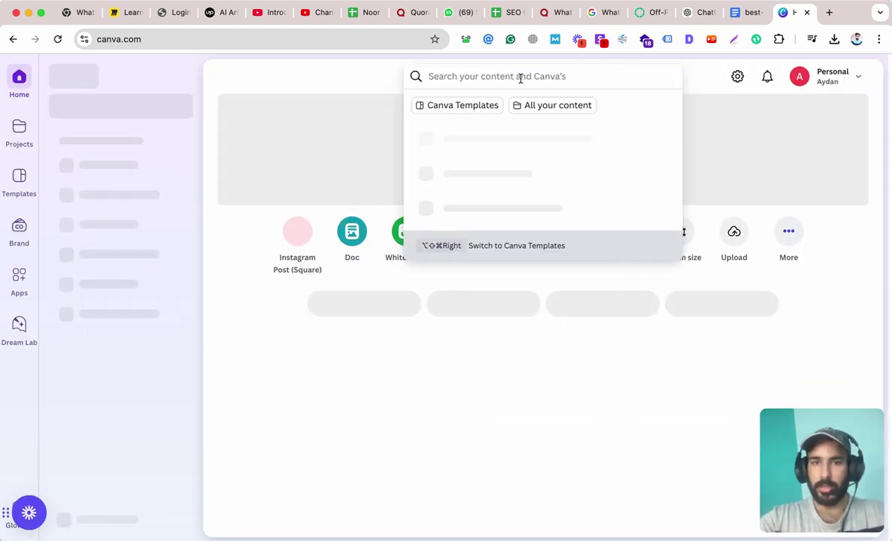
text(b)
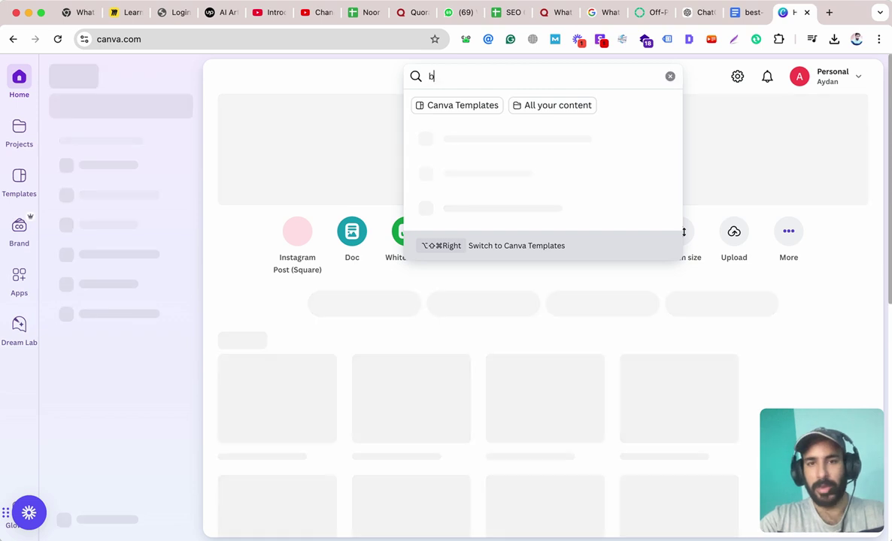
text(acklink tupes)
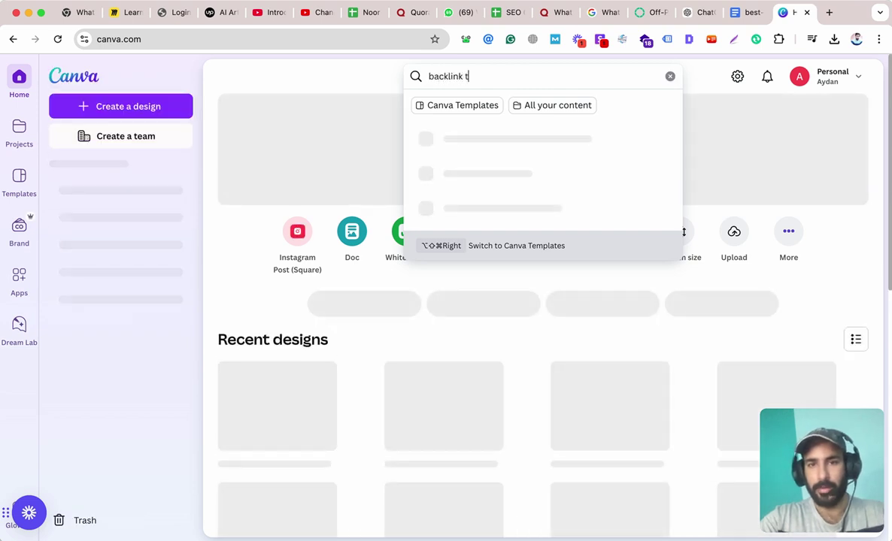
key(BackSpace)
key(BackSpace)
key(BackSpace)
text(ypes)
key(Return)
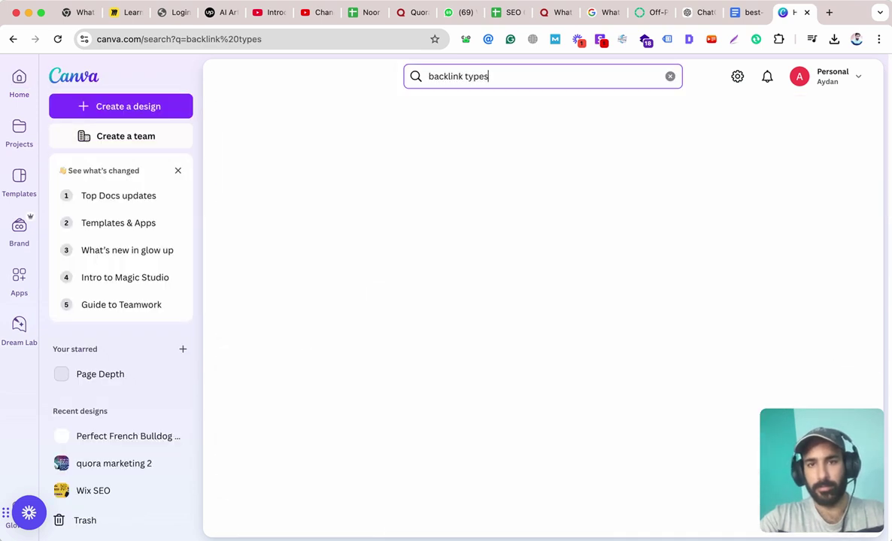
key(BackSpace)
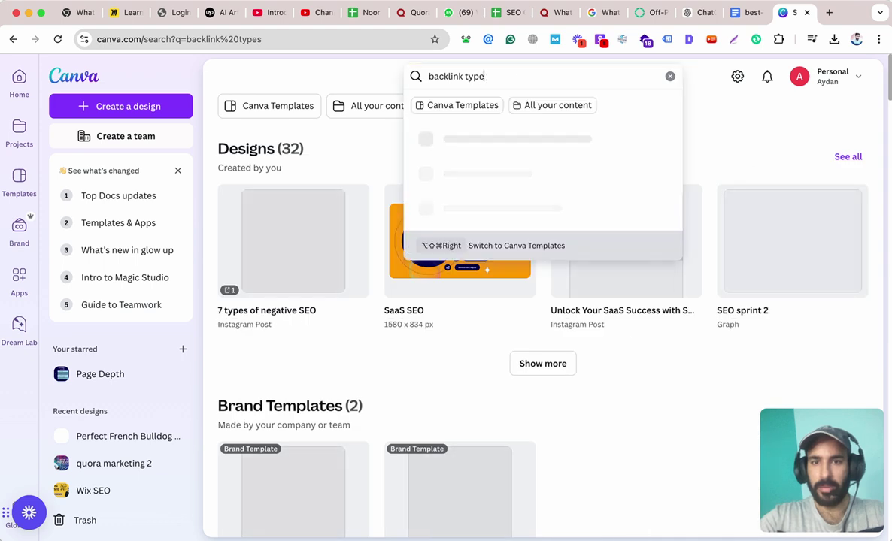
text(s)
key(Return)
key(BackSpace)
key(BackSpace)
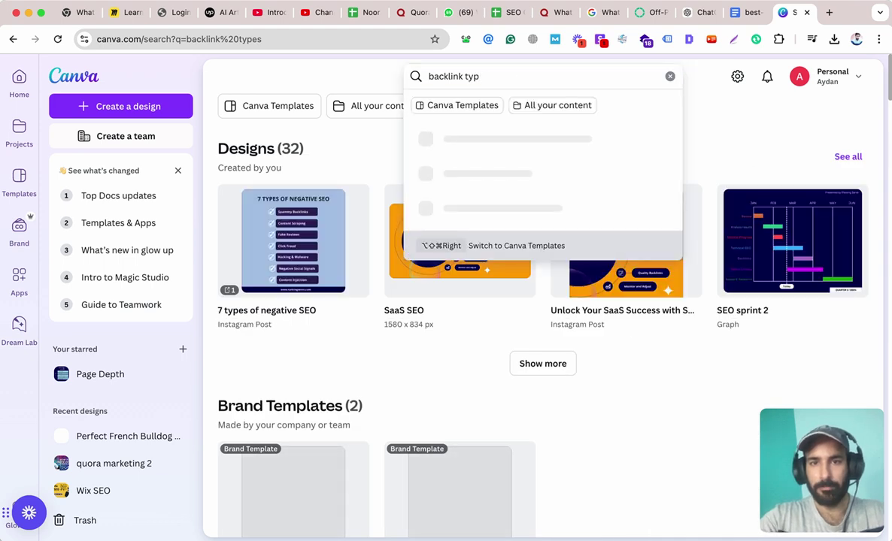
text(es)
key(Return)
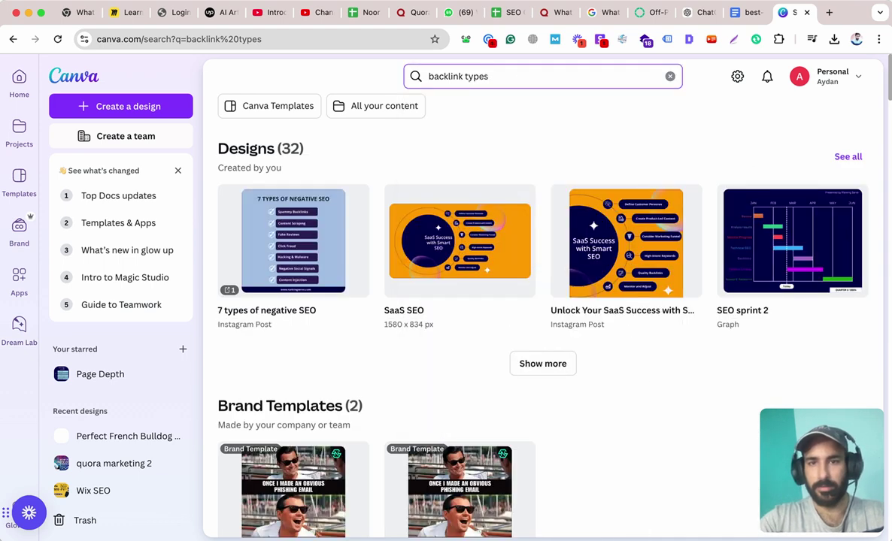
- Rerun the "backlink types" search and browse the Canva templates for a design that suits the answer
click(497, 79)
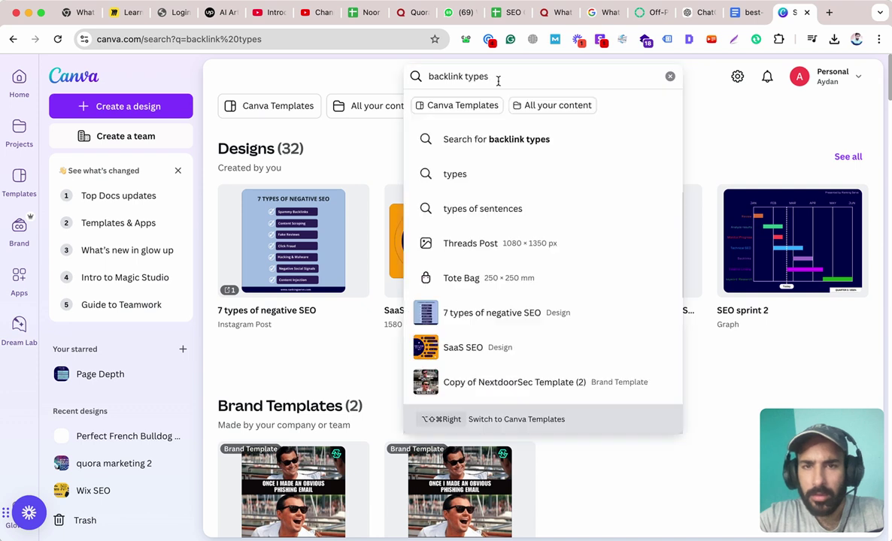
key(Return)
scroll(452, 203, down, 7)
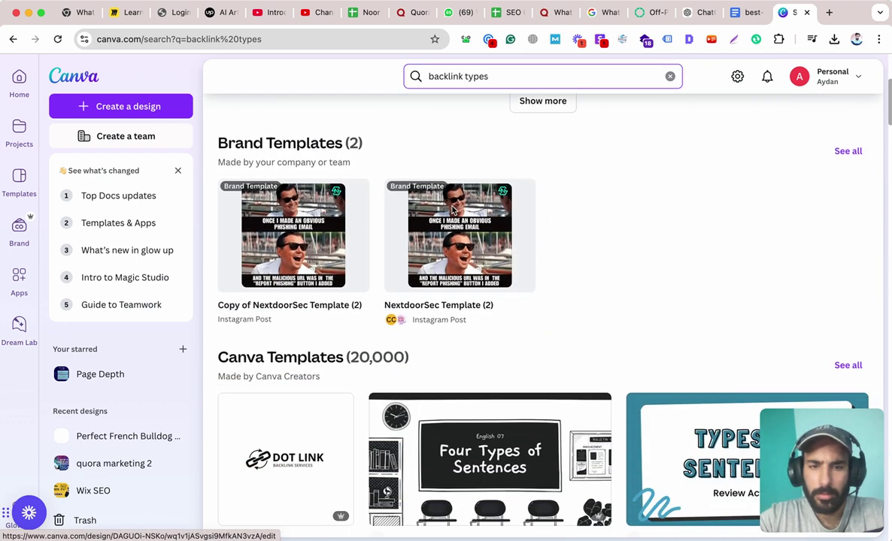
scroll(452, 210, down, 1)
scroll(452, 211, up, 2)
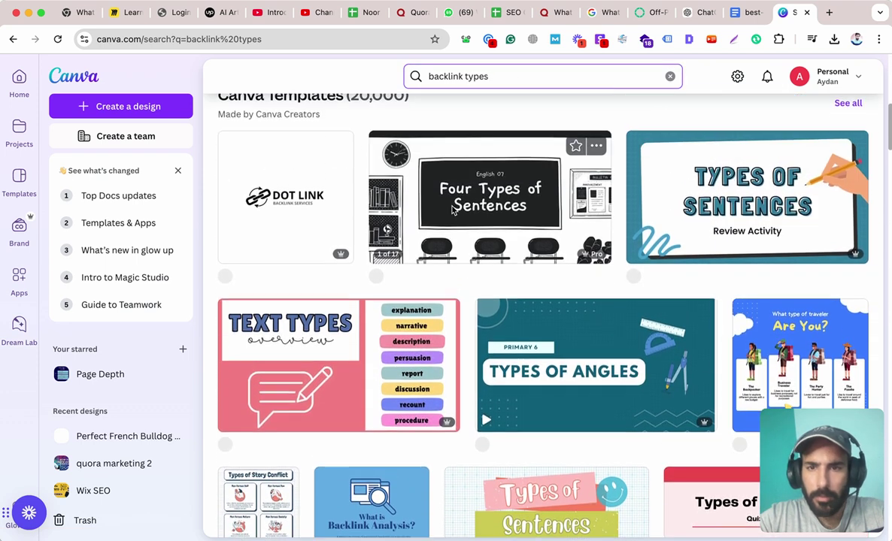
scroll(452, 210, down, 3)
scroll(453, 212, down, 3)
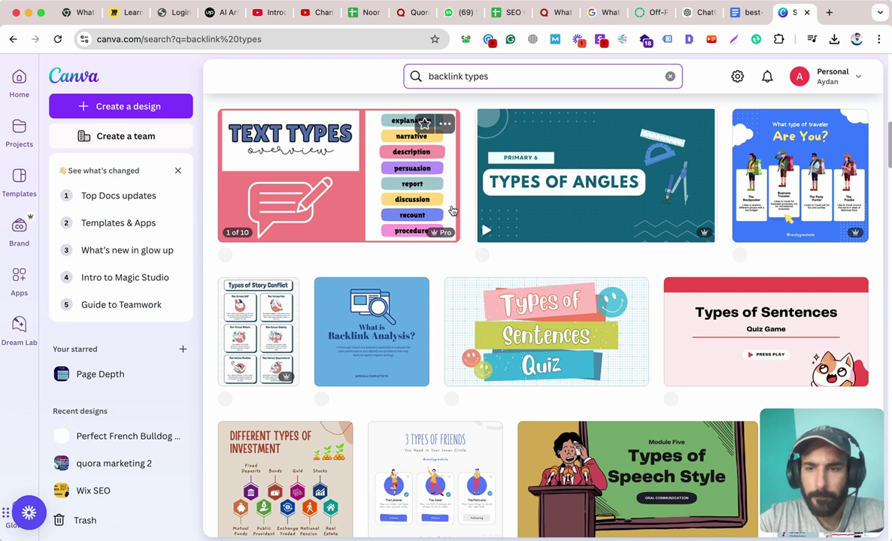
- Change the Canva search to "backlink list" and browse the matching templates for a list-style design
click(440, 78)
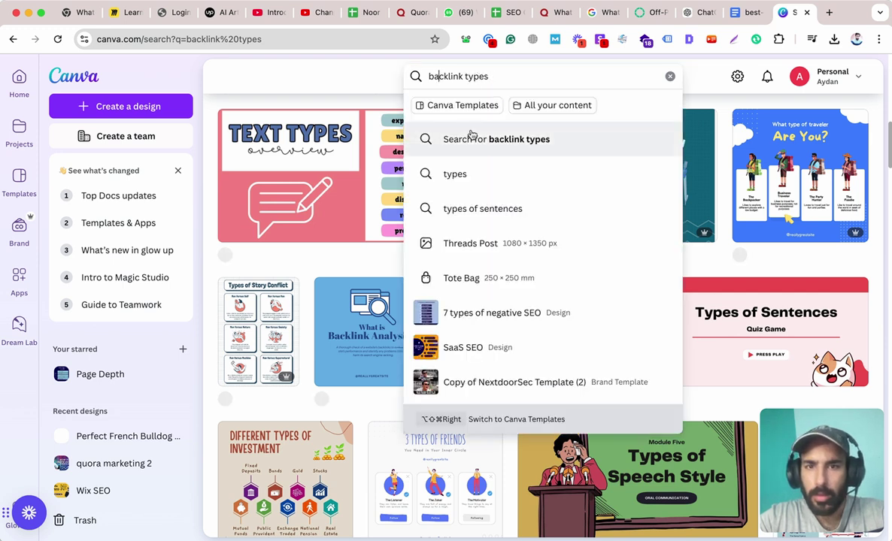
double_click(475, 76)
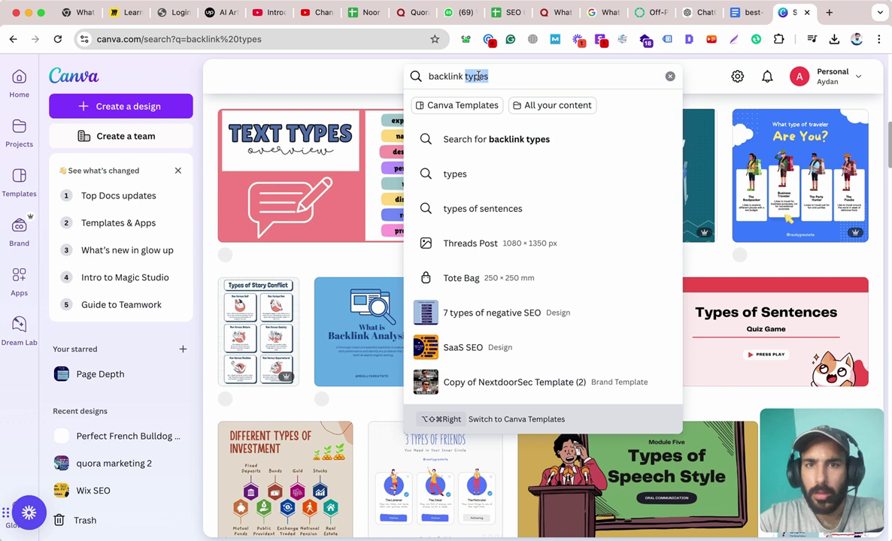
text(list)
key(Return)
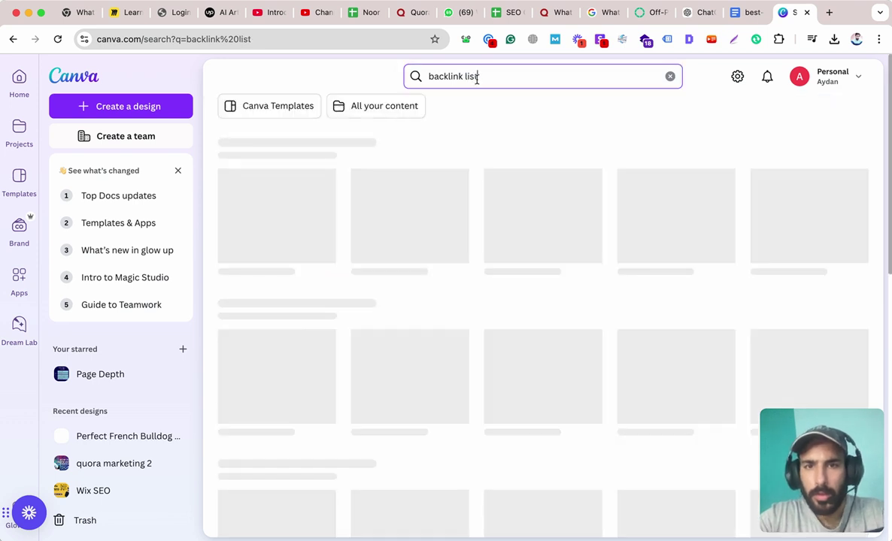
scroll(446, 204, down, 6)
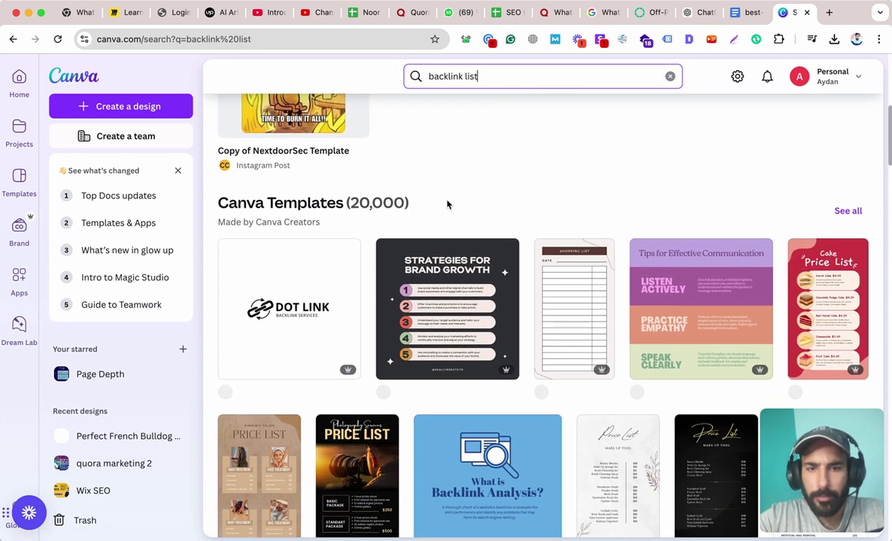
scroll(446, 205, down, 3)
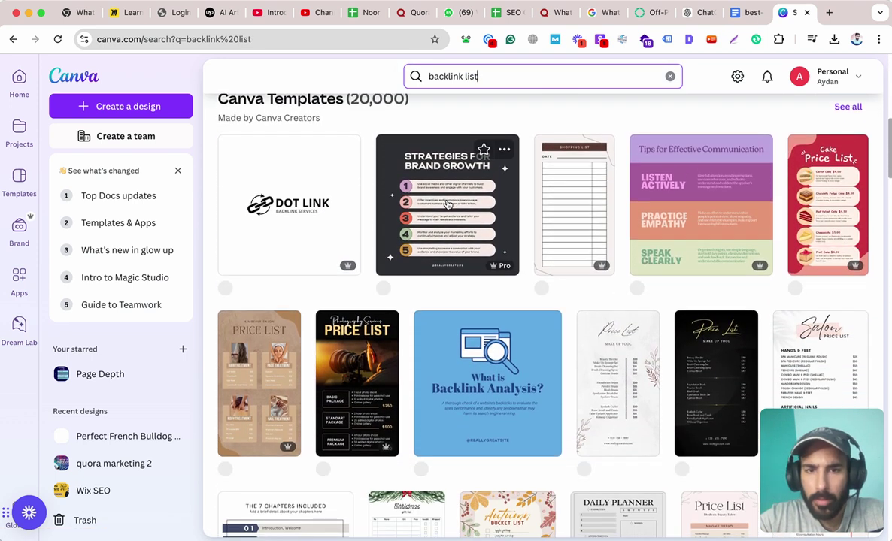
- Change the Canva search to "link building checklist" and browse the matching templates for a suitable checklist design
click(459, 75)
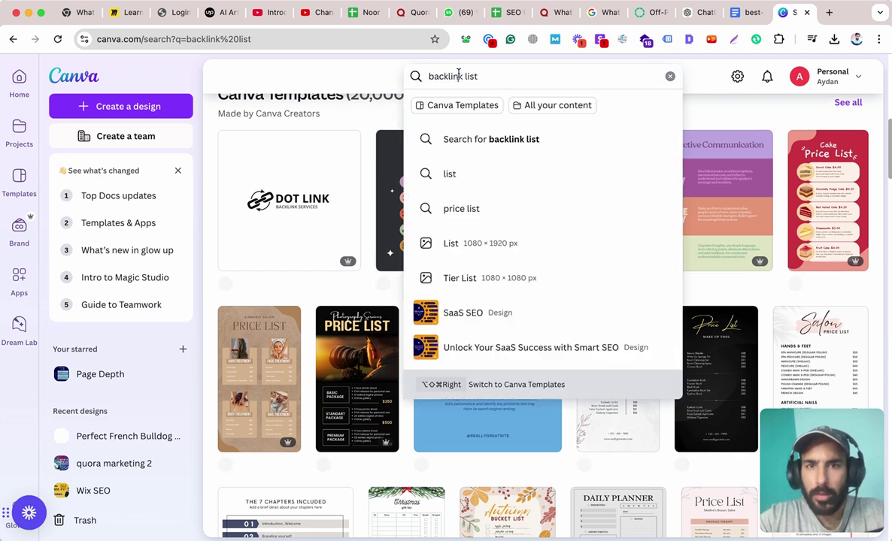
key(super+a)
text(link)
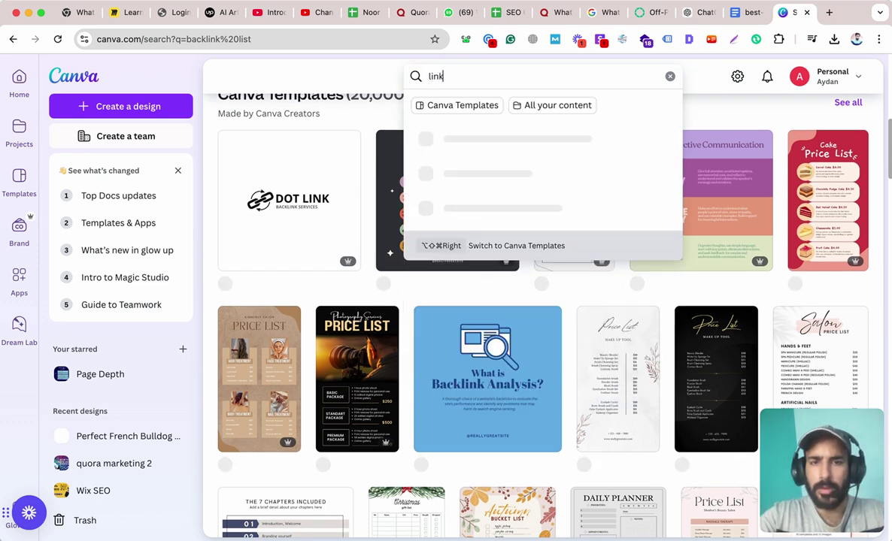
text( building checklist)
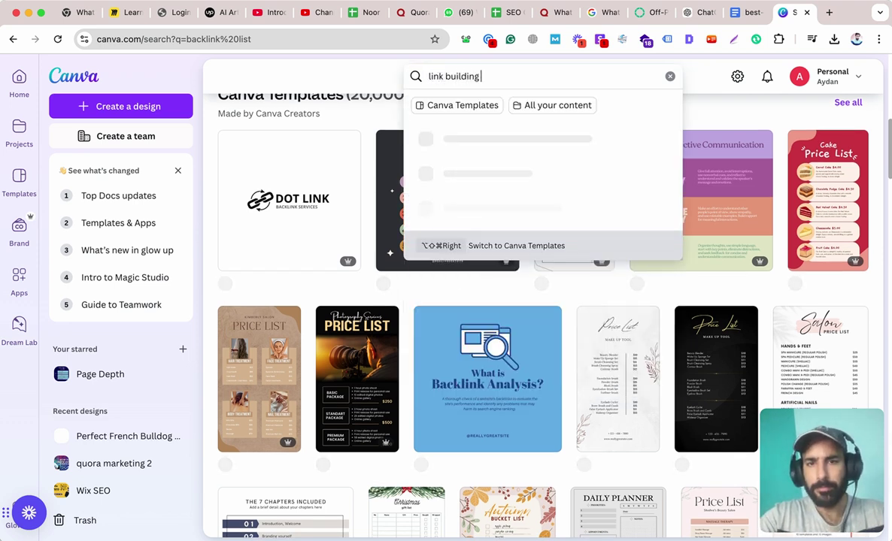
key(Return)
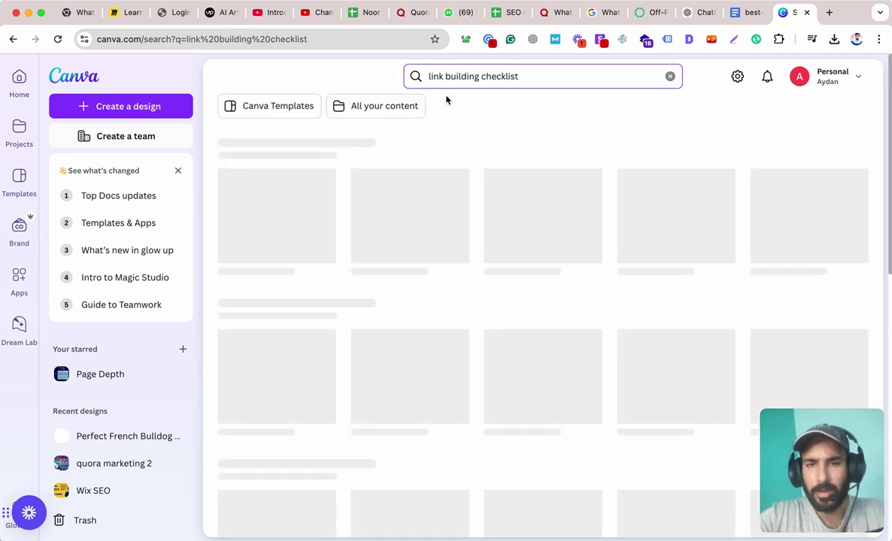
scroll(444, 161, down, 10)
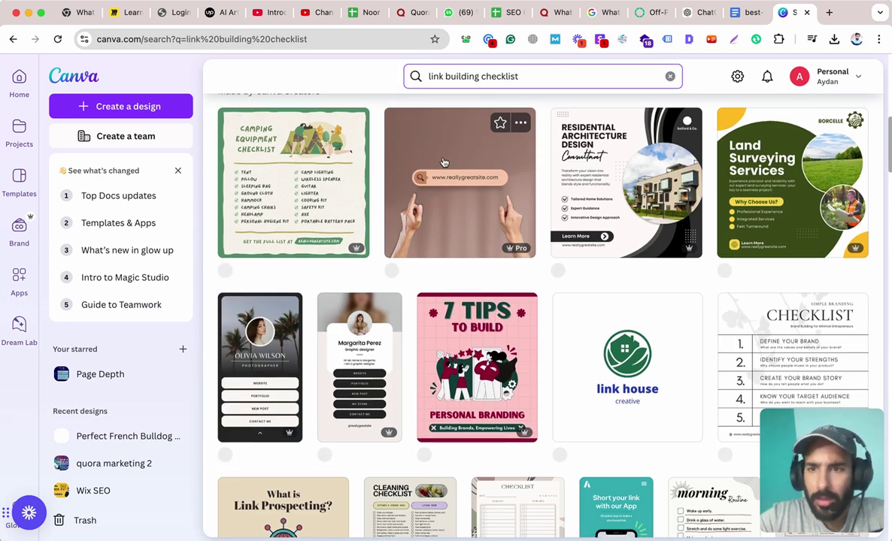
scroll(444, 162, down, 3)
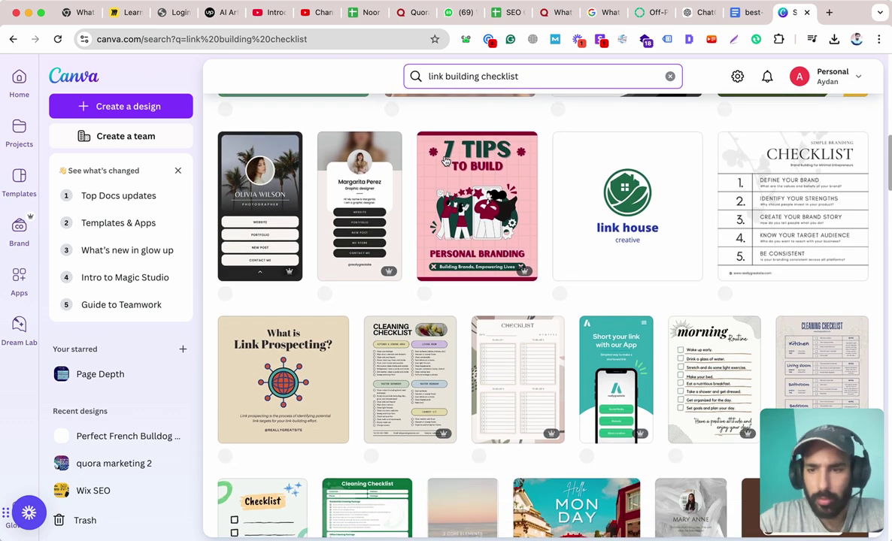
scroll(446, 162, up, 2)
scroll(445, 174, down, 4)
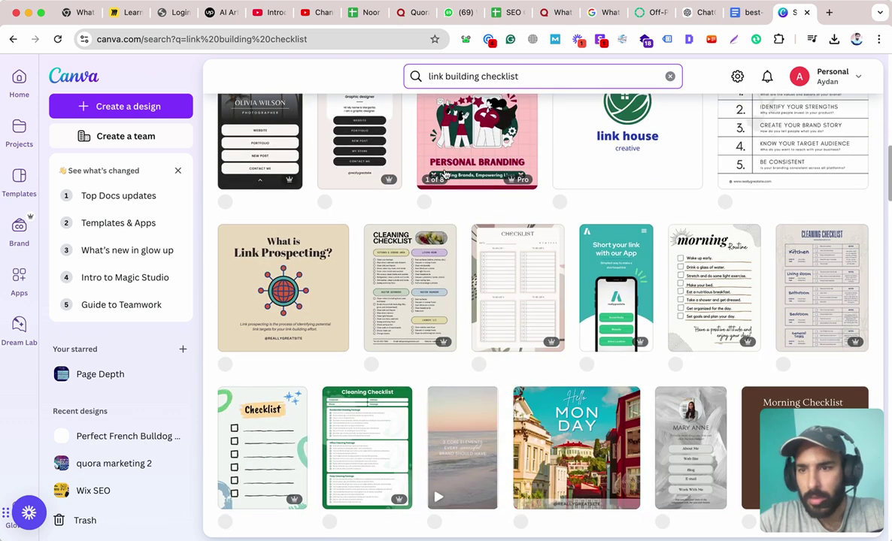
scroll(444, 180, up, 10)
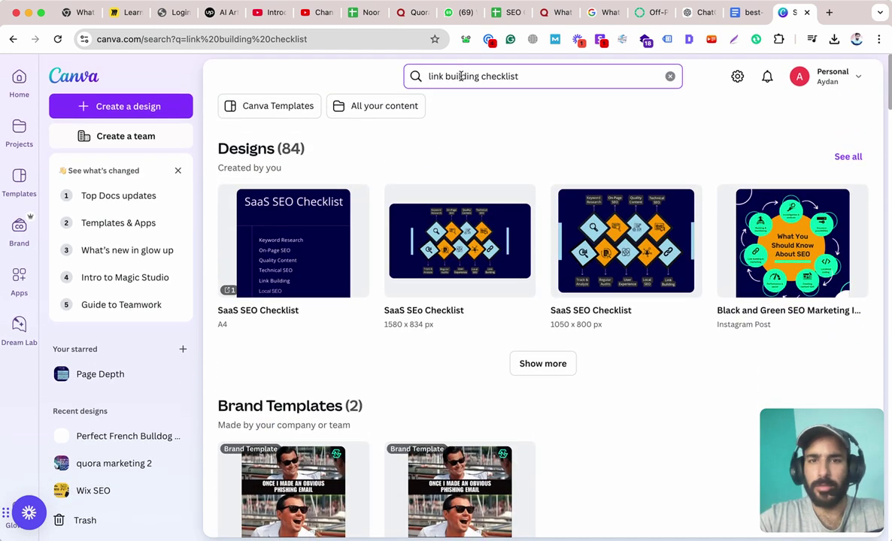
- Search Google for "link building checklist infographic" in a new browser tab, reusing the query from the Canva search
click(461, 76)
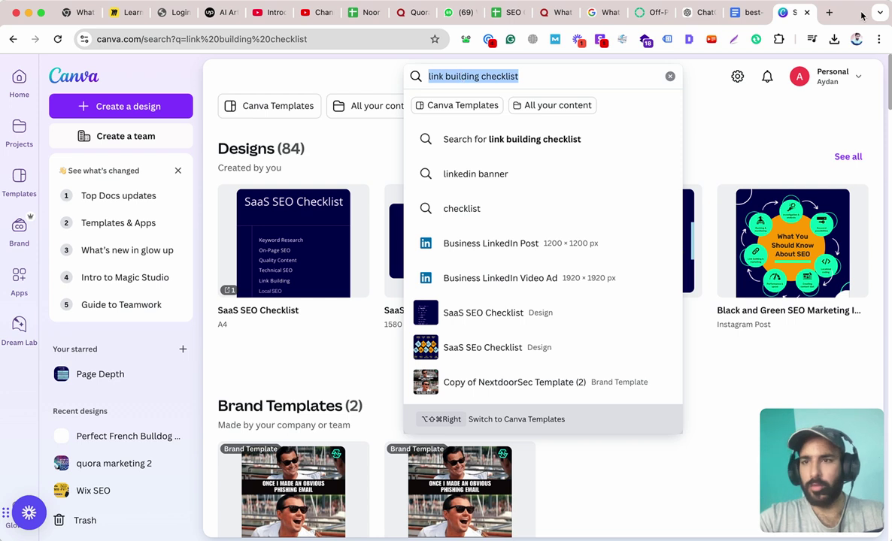
key(super+c)
key(super+t)
key(super+v)
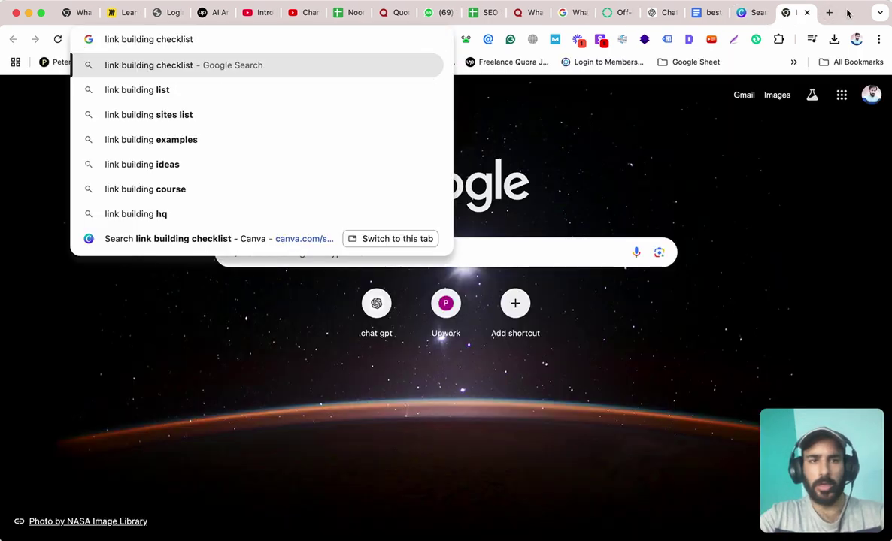
text(infot)
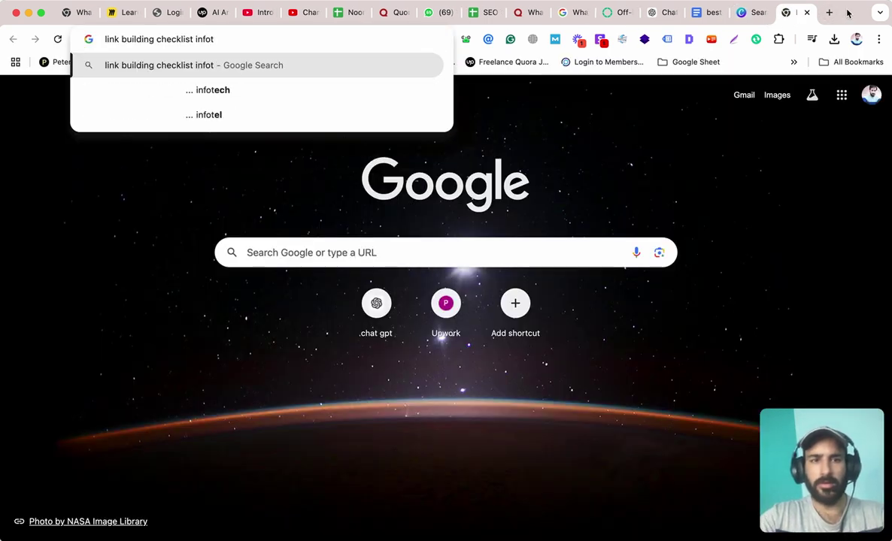
key(BackSpace)
key(Down)
key(Return)
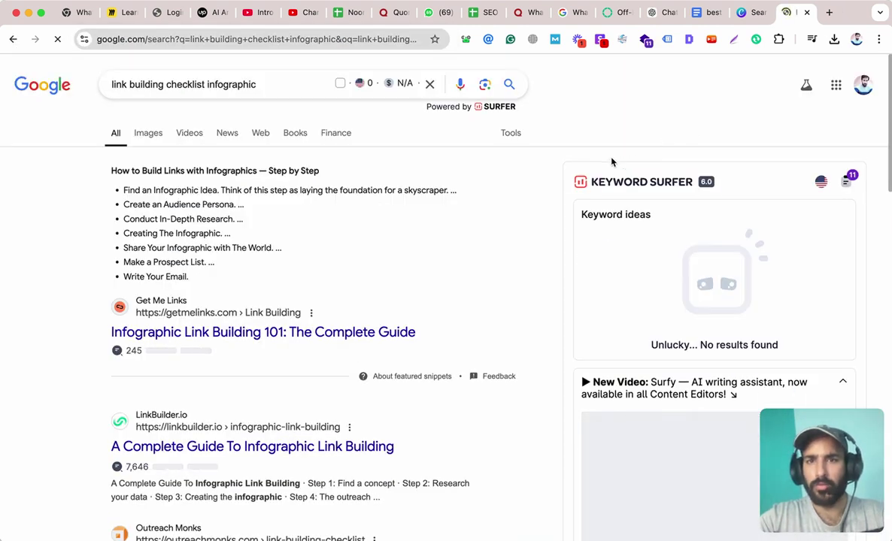
- Find the Editorial.Link checklist among the Google image results, open its source page and view the Link Building Checklist graphic there
super+click(184, 334)
super+click(184, 335)
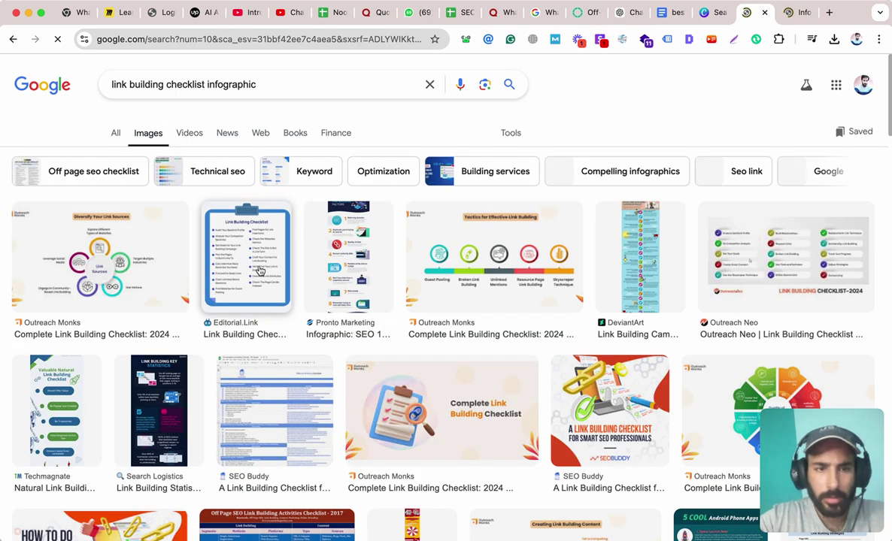
click(260, 272)
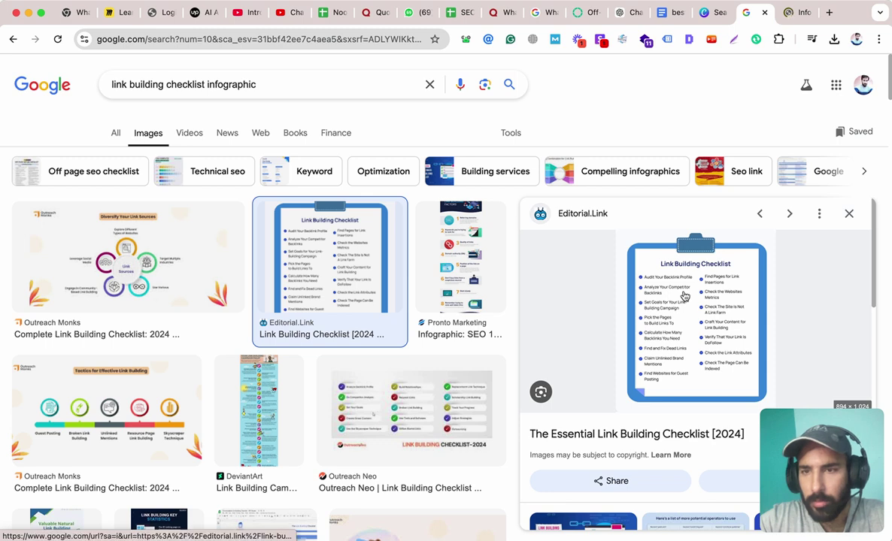
super+click(684, 295)
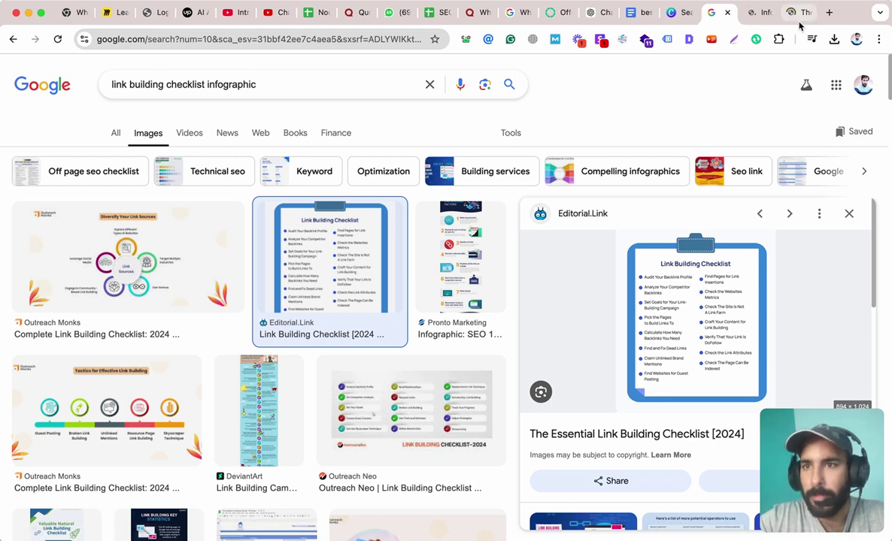
click(797, 13)
scroll(615, 255, down, 10)
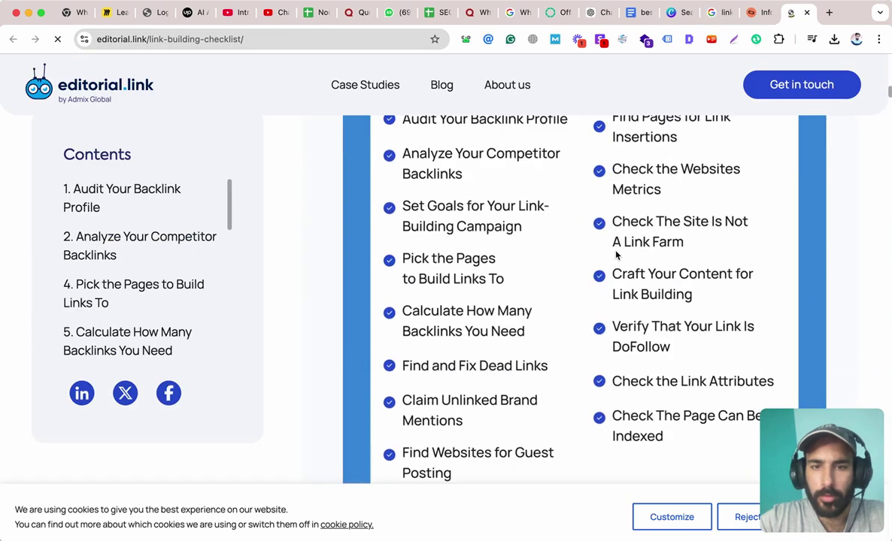
scroll(617, 253, down, 2)
scroll(615, 253, up, 5)
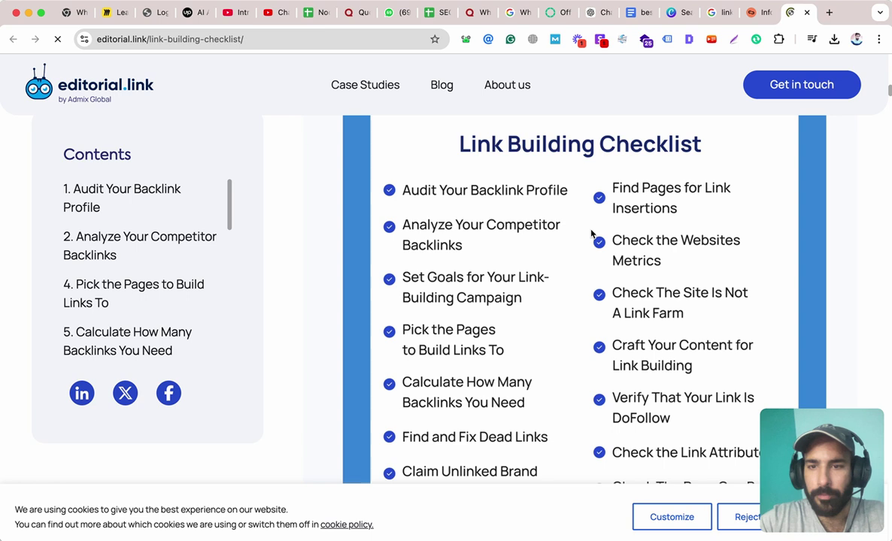
- Open the Link Building Checklist graphic in its own tab and save it to Downloads as off-page-checklist-1787x2048
right_click(591, 234)
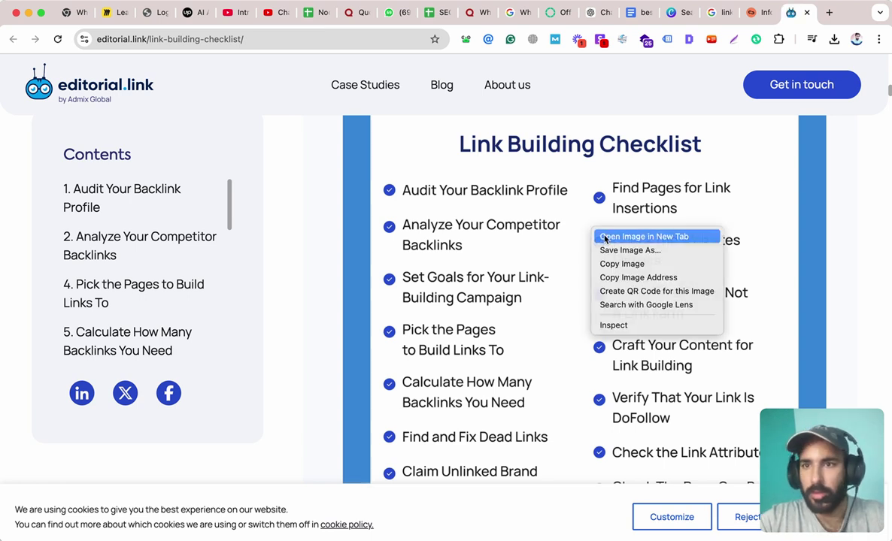
click(605, 236)
click(796, 14)
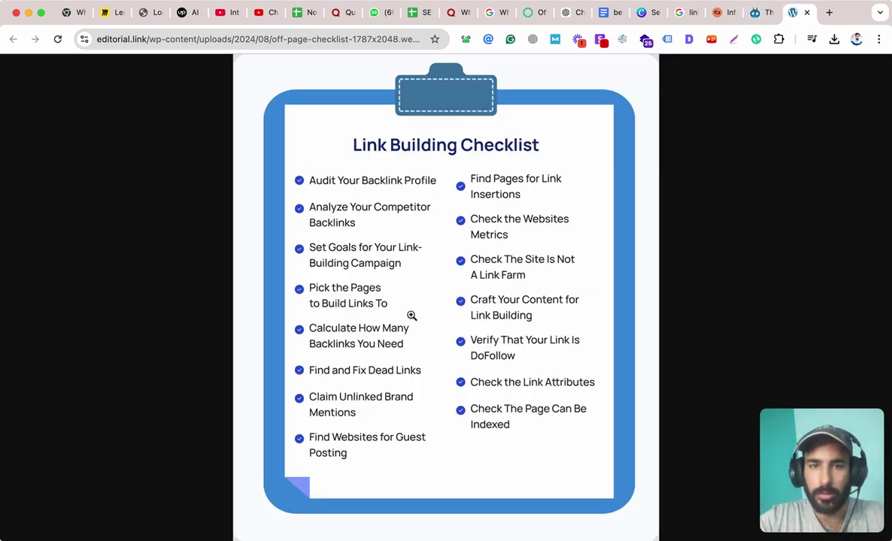
right_click(516, 194)
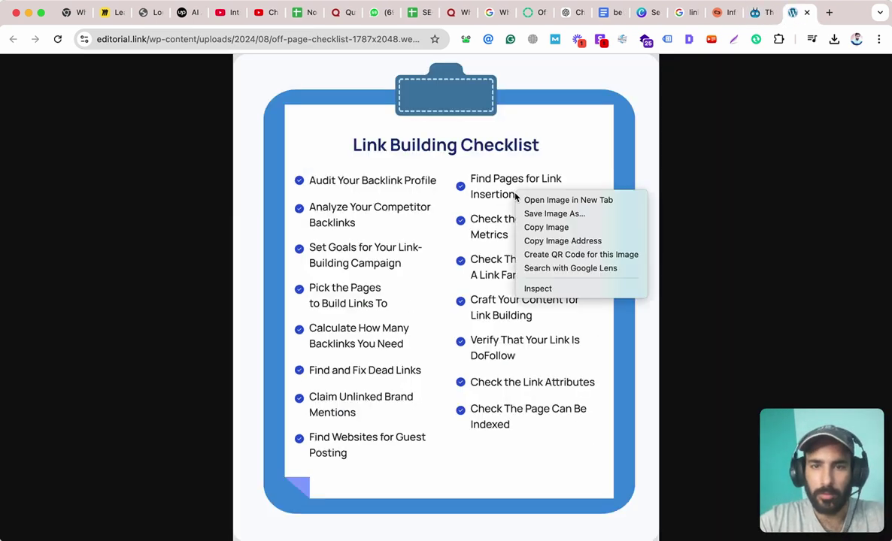
click(554, 214)
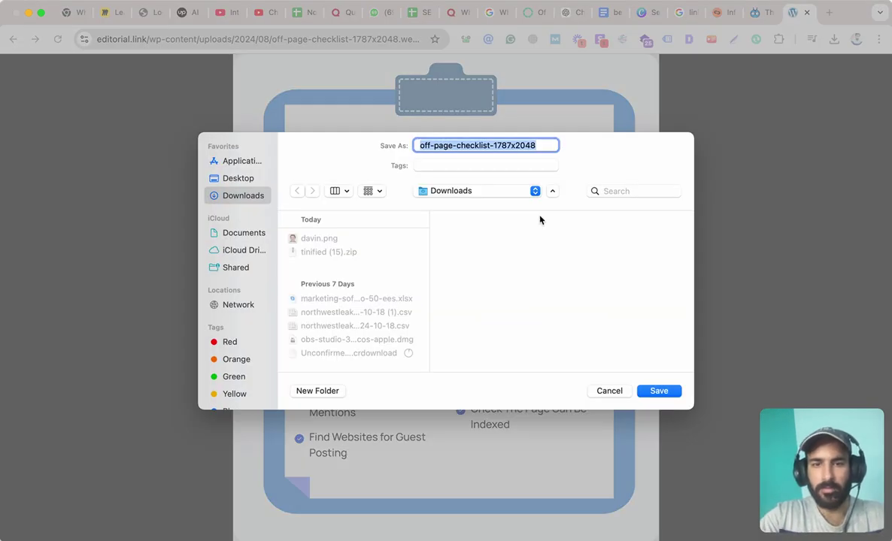
key(Return)
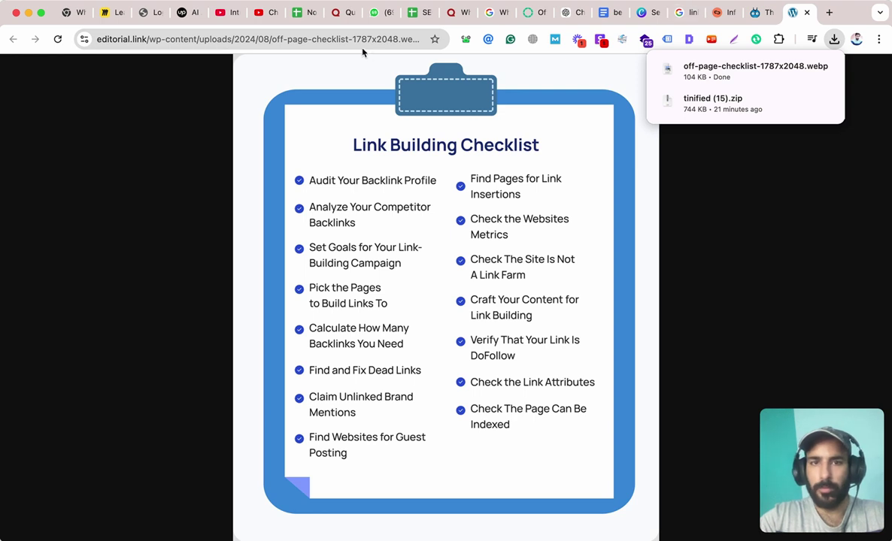
- Return to the Quora answer and add blank lines between the Social Media Engagement paragraph and the Niche Directories heading
drag(461, 14, 758, 13)
scroll(356, 297, down, 3)
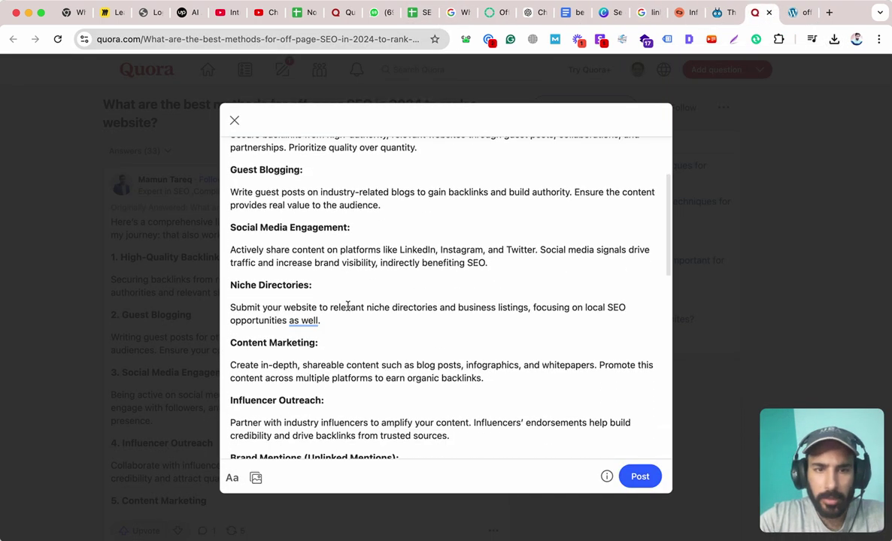
click(498, 262)
key(Return)
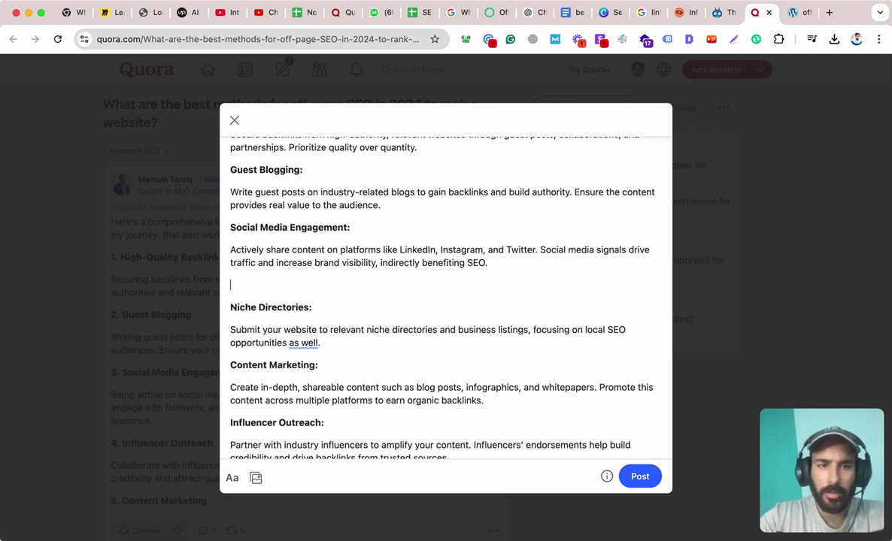
key(Return)
key(Return)
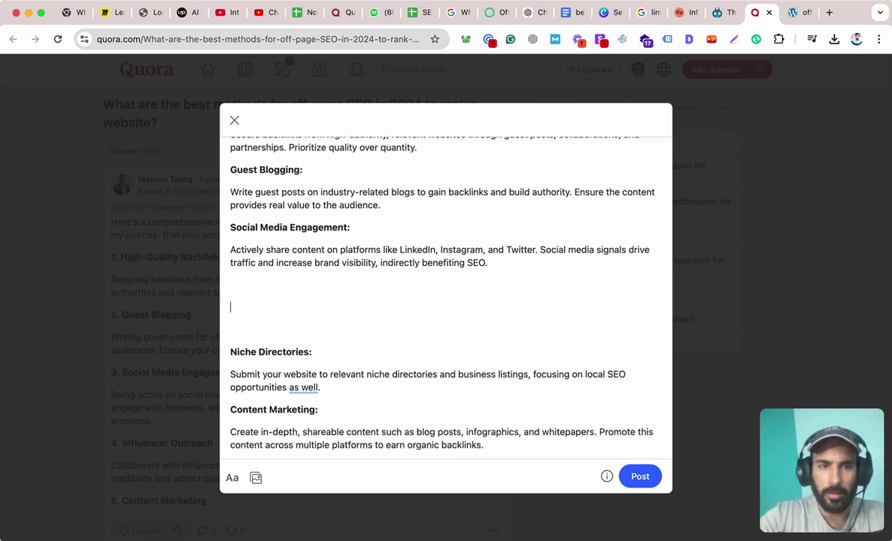
- Insert the image off-page-checklist-1787x2048.webp from Downloads into the blank space above the Niche Directories heading
click(256, 479)
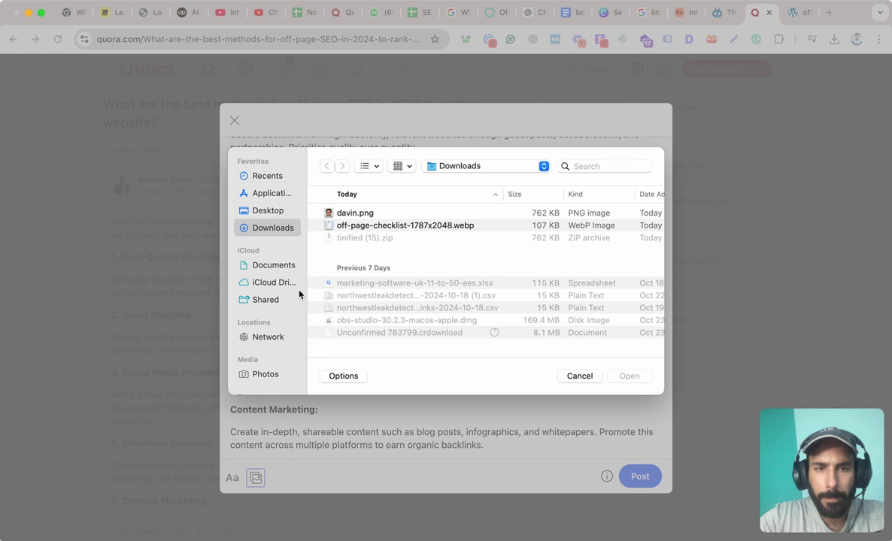
click(361, 226)
double_click(365, 225)
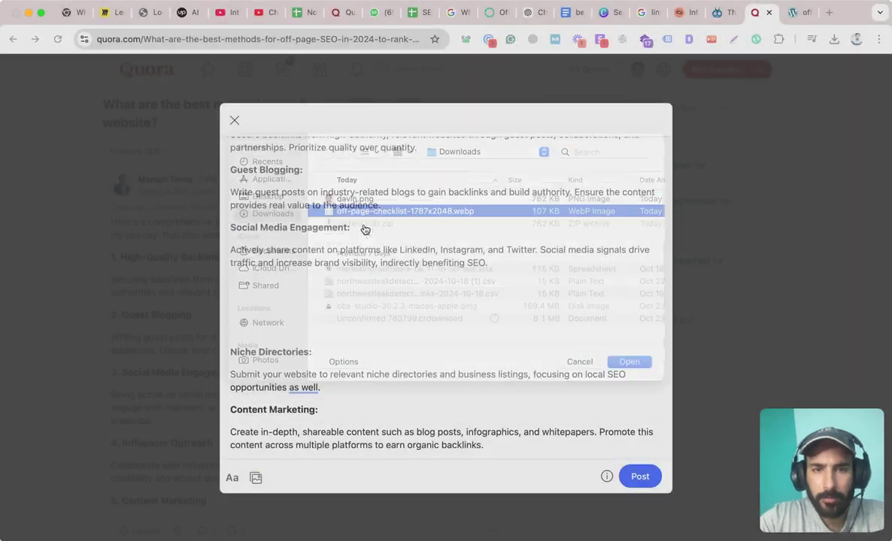
scroll(364, 301, down, 5)
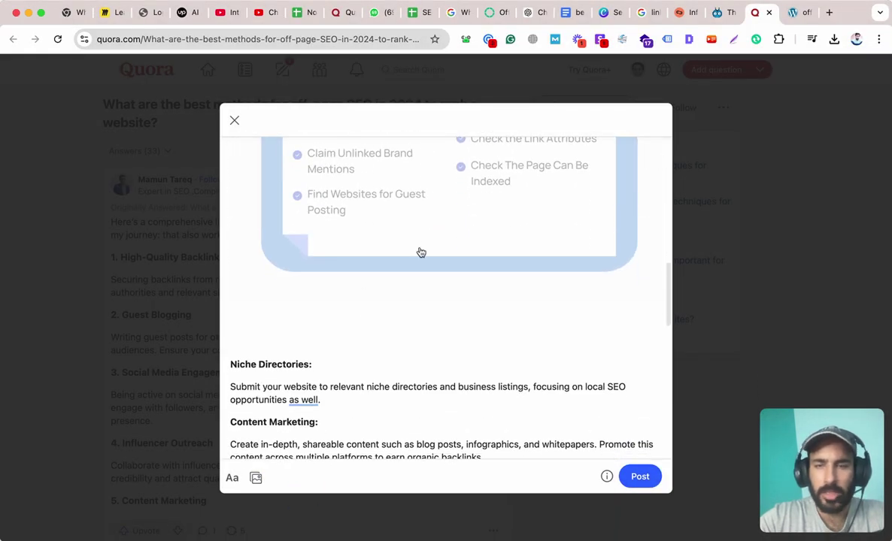
- Check the site name on the checklist's source page and add the caption "Source: Editorial" beneath the image in the Quora answer
click(723, 13)
click(328, 42)
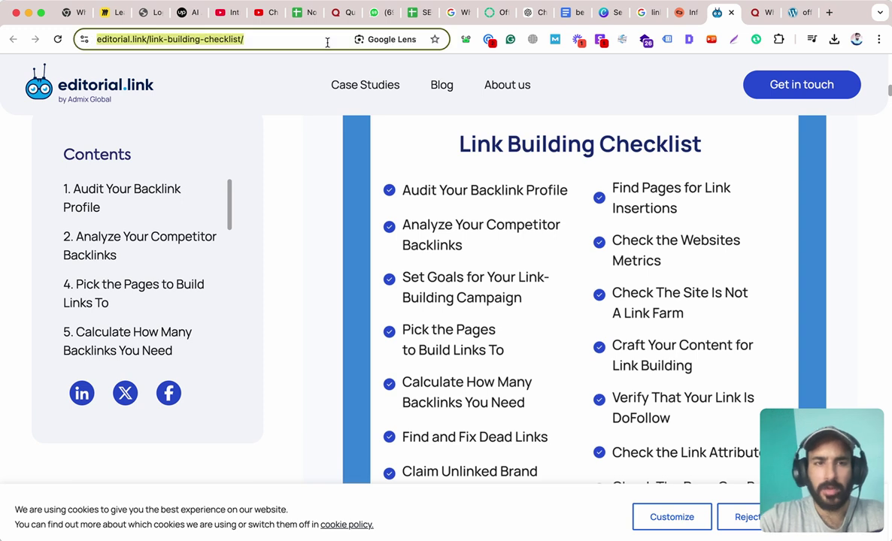
double_click(115, 40)
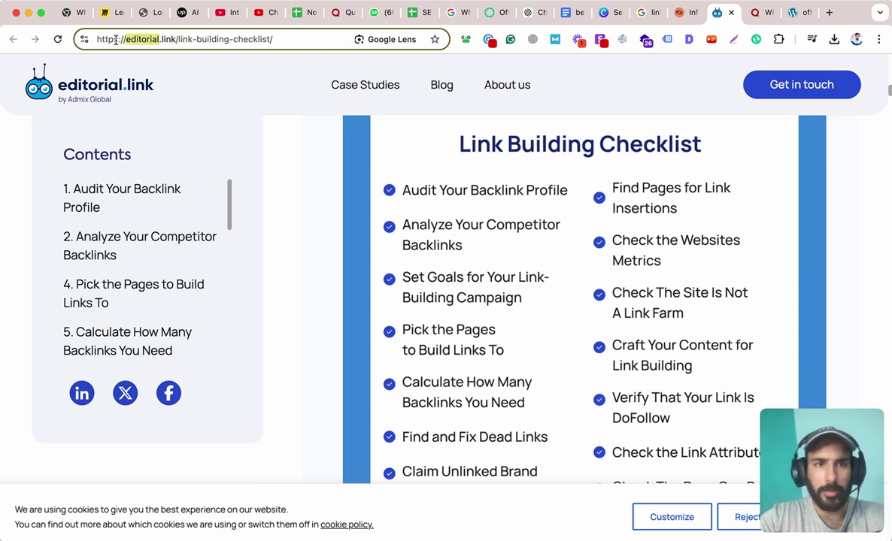
click(758, 12)
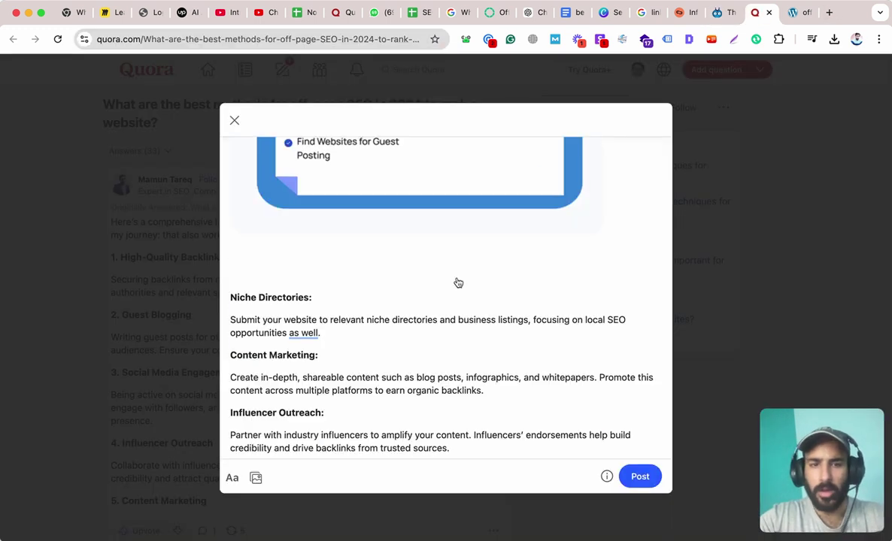
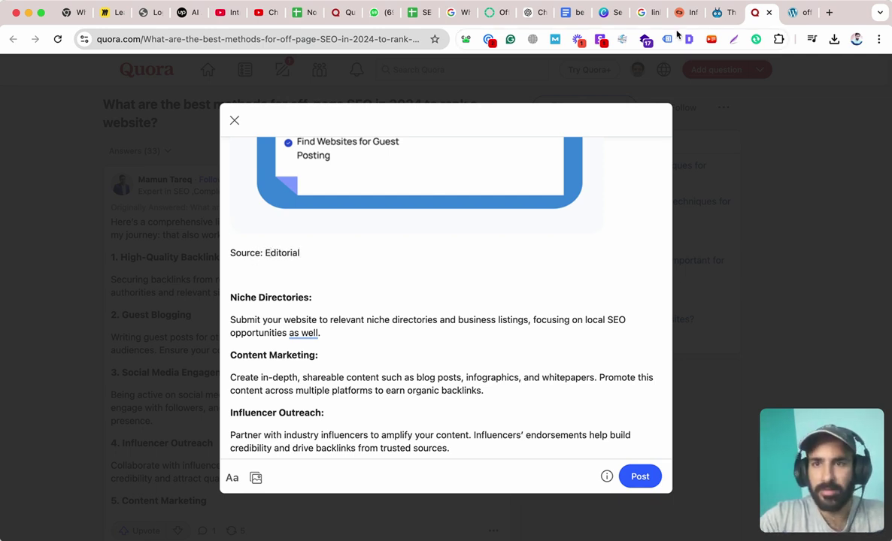
click(714, 13)
click(289, 33)
key(super+c)
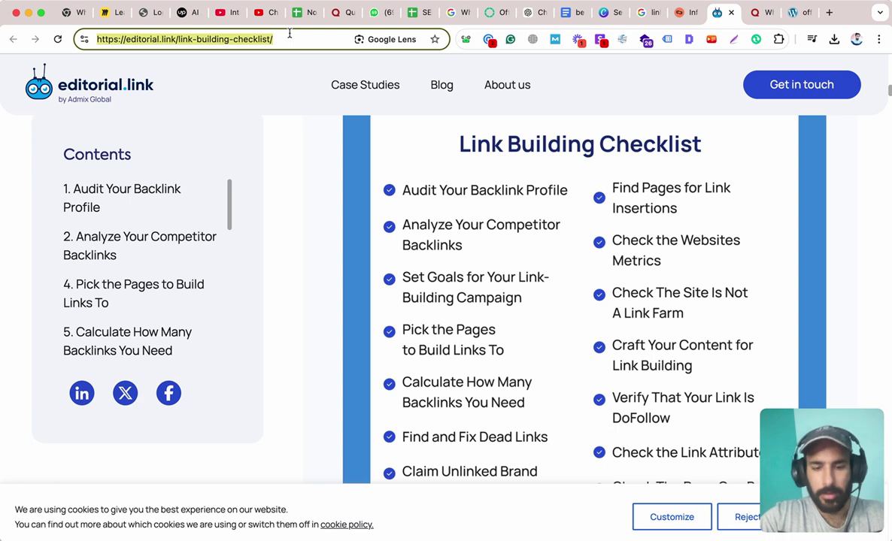
click(758, 17)
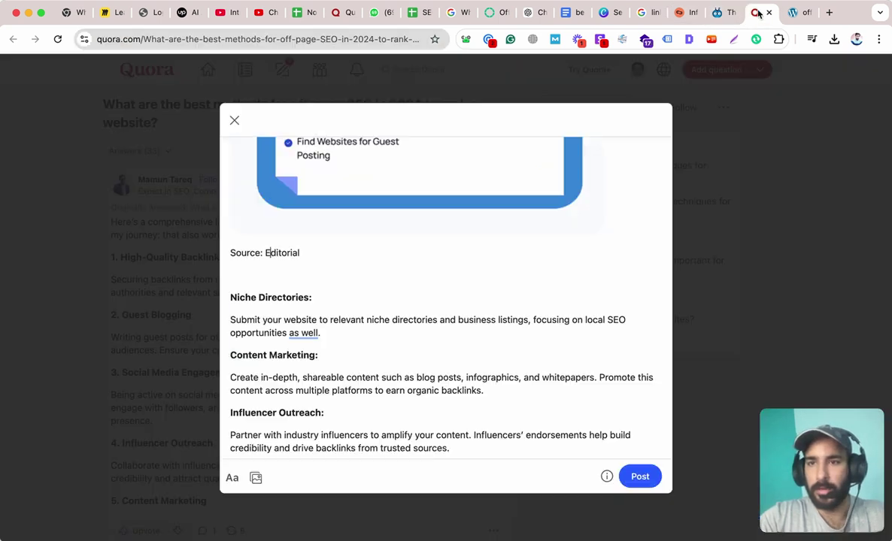
double_click(282, 253)
key(super+k)
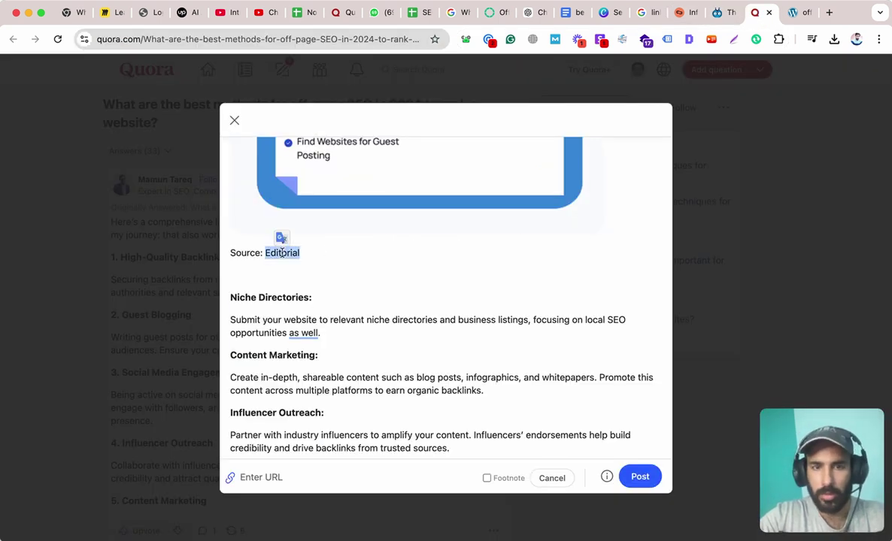
key(super+v)
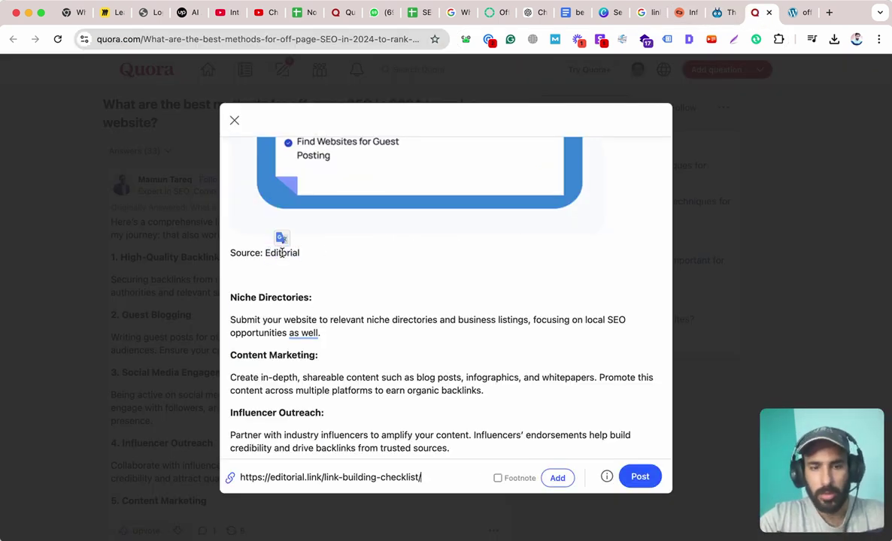
click(564, 478)
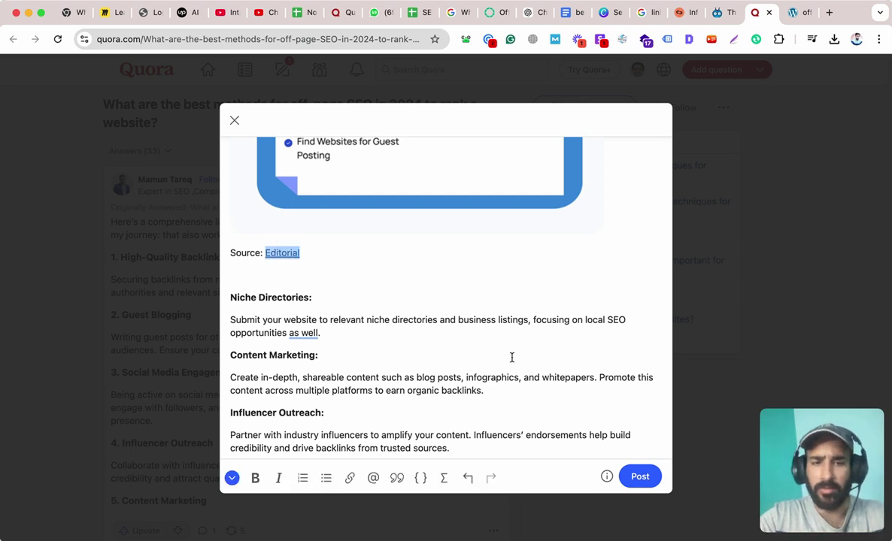
click(290, 274)
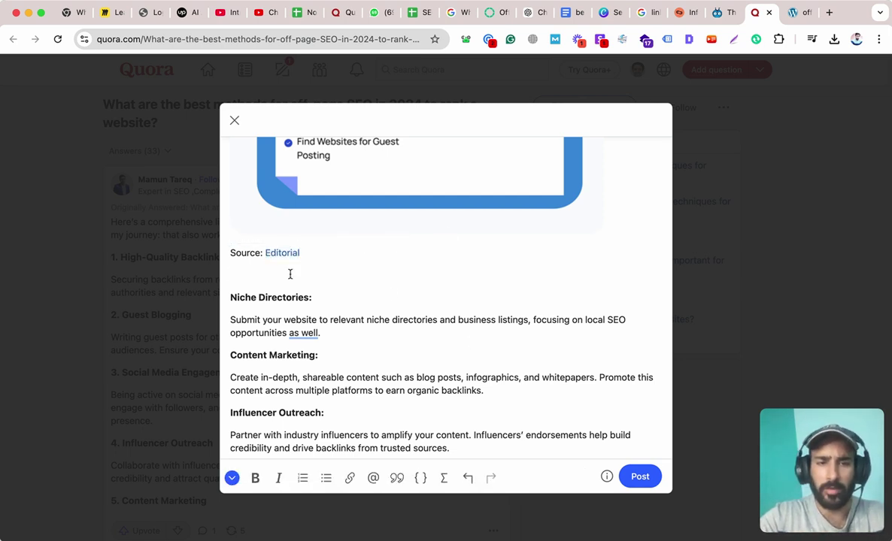
- Try formatting the text from the Broken Link Building heading through the Skyscraper Technique heading as a bulleted list, and undo it
scroll(289, 274, up, 10)
scroll(291, 279, down, 5)
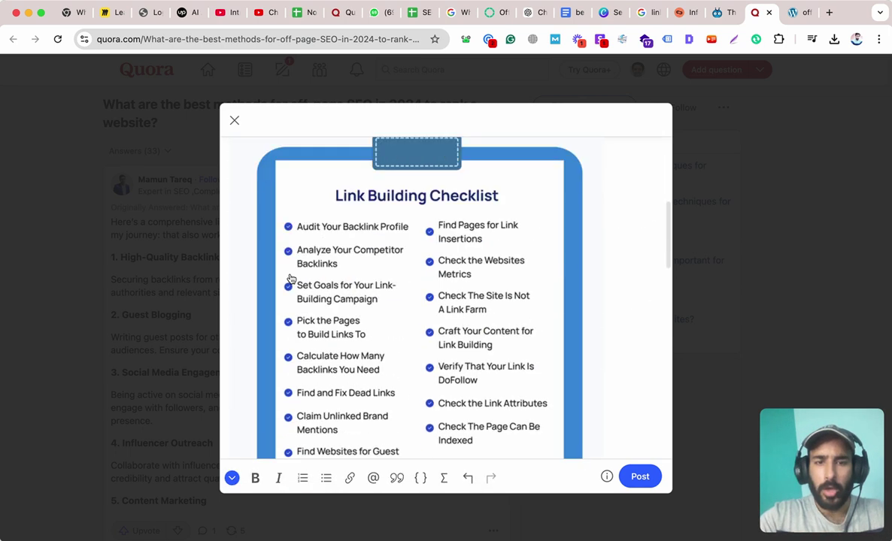
scroll(291, 279, down, 10)
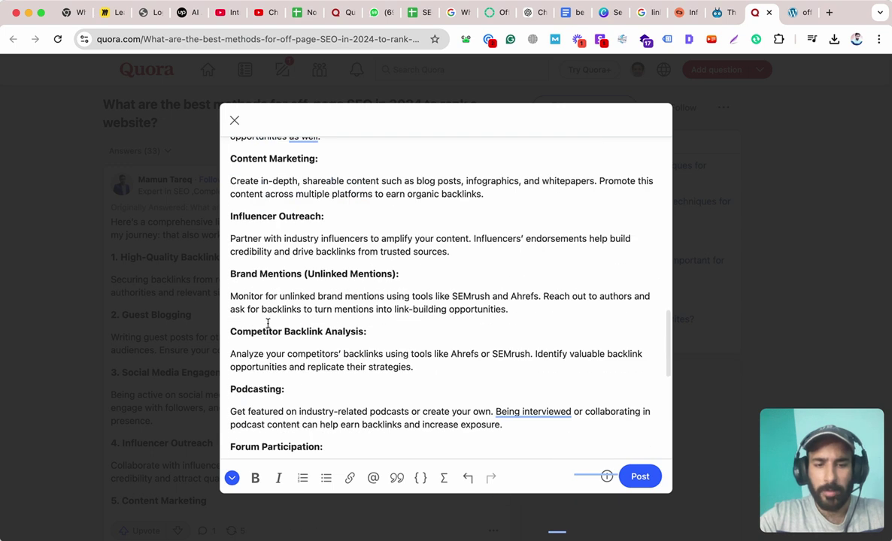
click(233, 479)
click(232, 479)
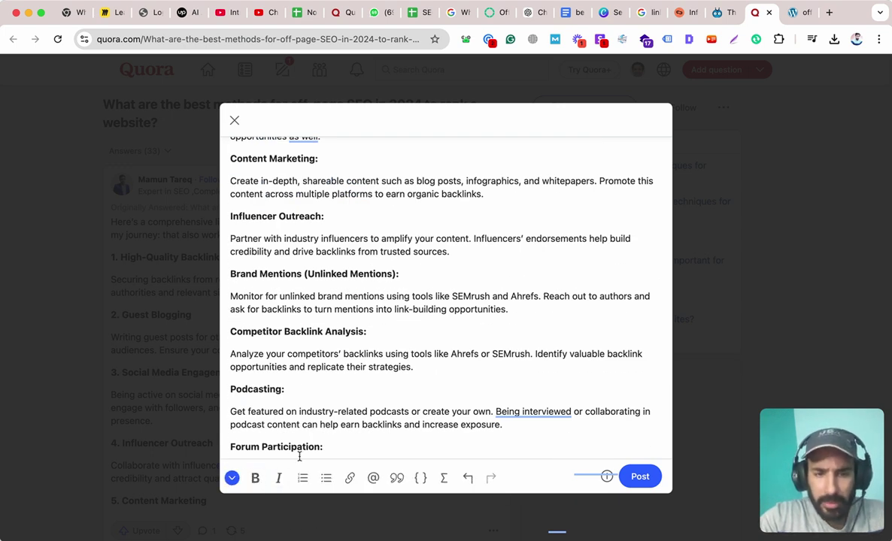
scroll(299, 457, down, 2)
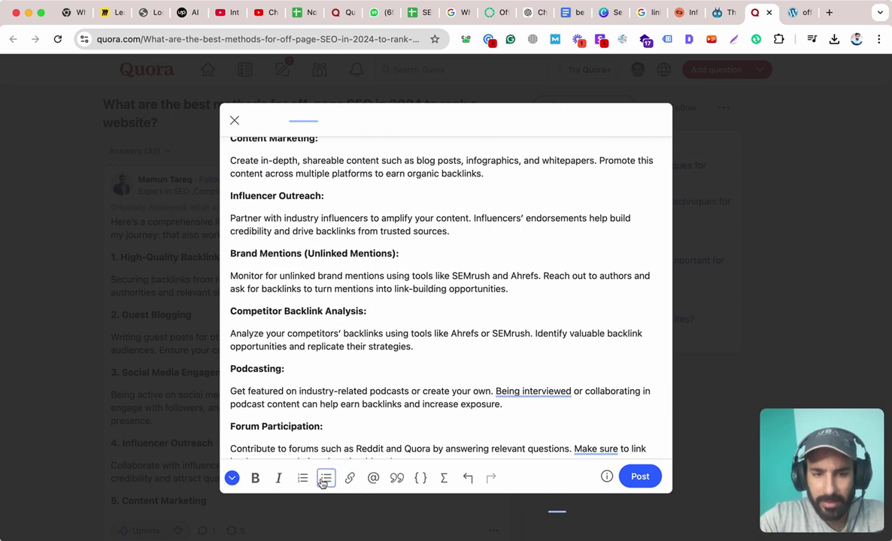
scroll(344, 373, down, 5)
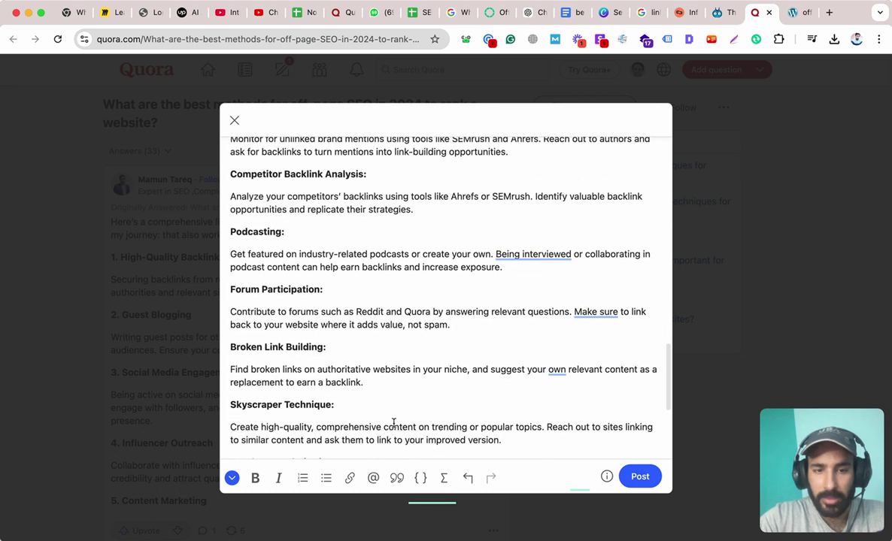
scroll(393, 422, down, 1)
drag(336, 372, 212, 307)
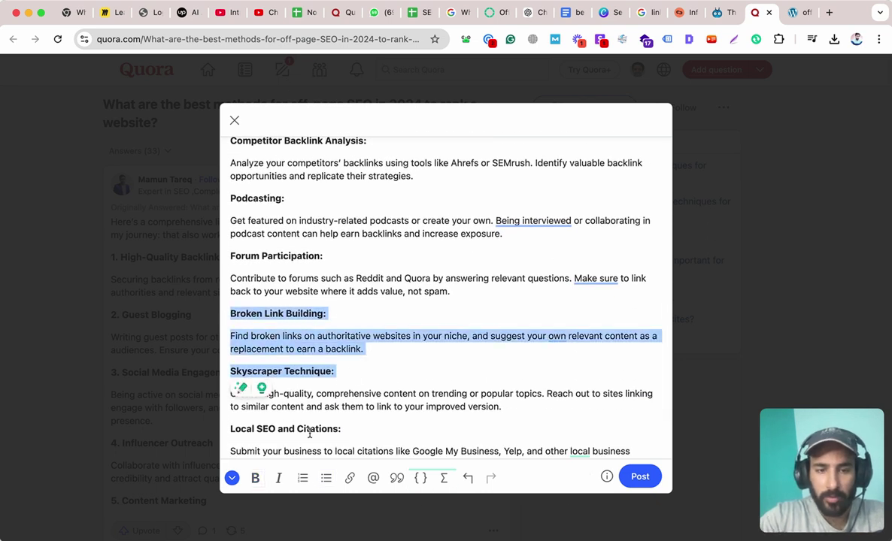
click(325, 477)
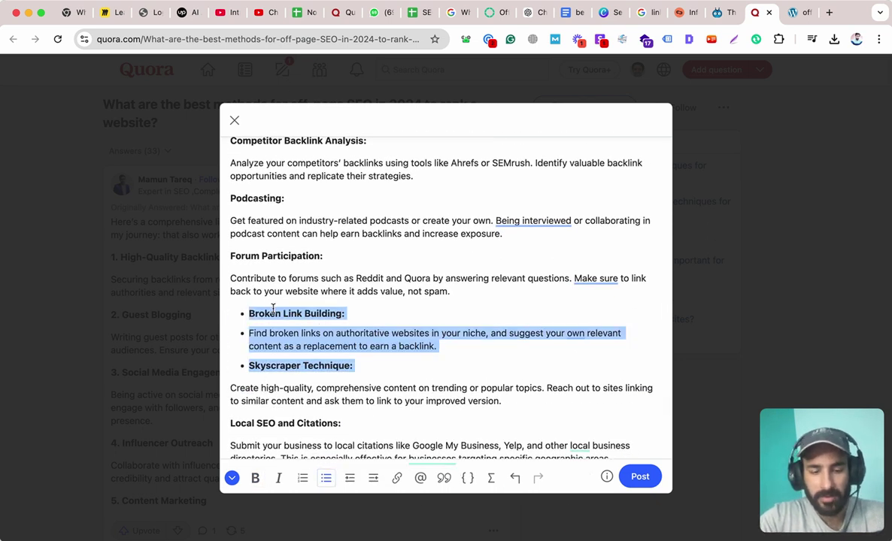
key(super+z)
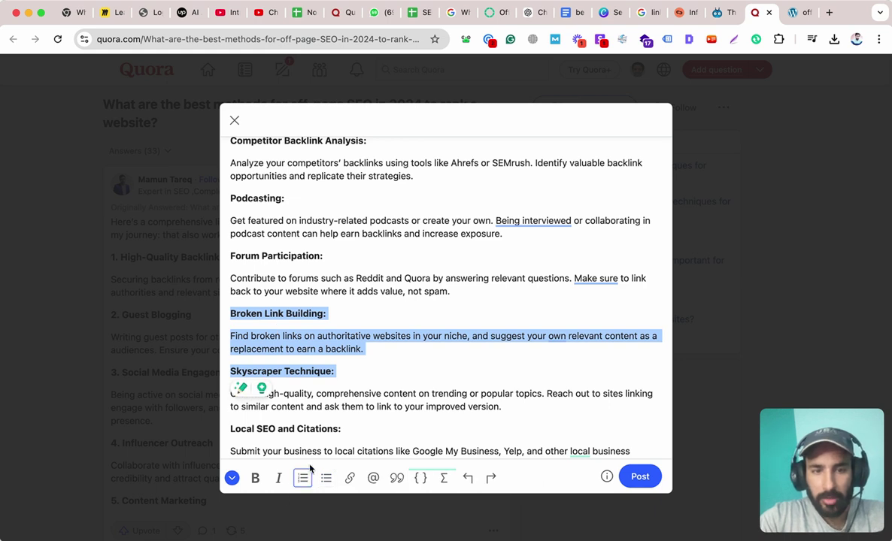
- Examine the placement of the checklist image and its source caption within the drafted answer
scroll(240, 359, up, 10)
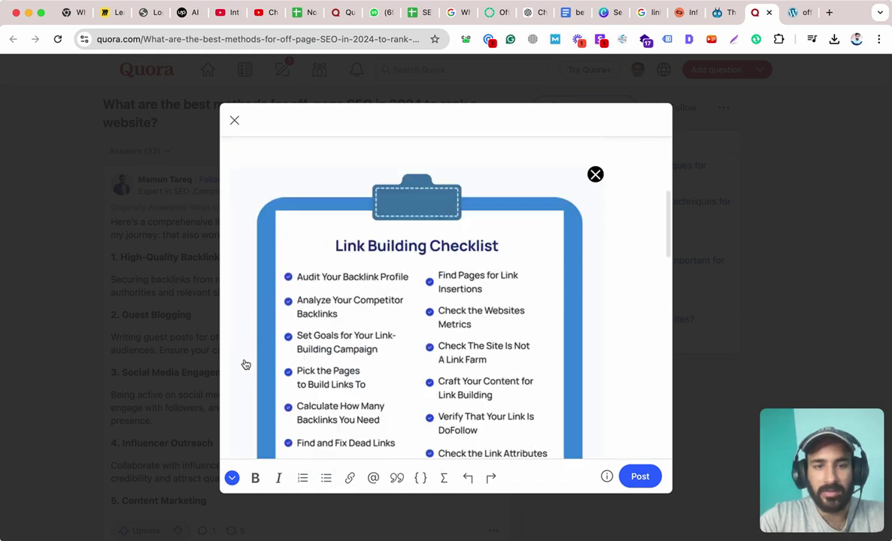
scroll(245, 365, up, 5)
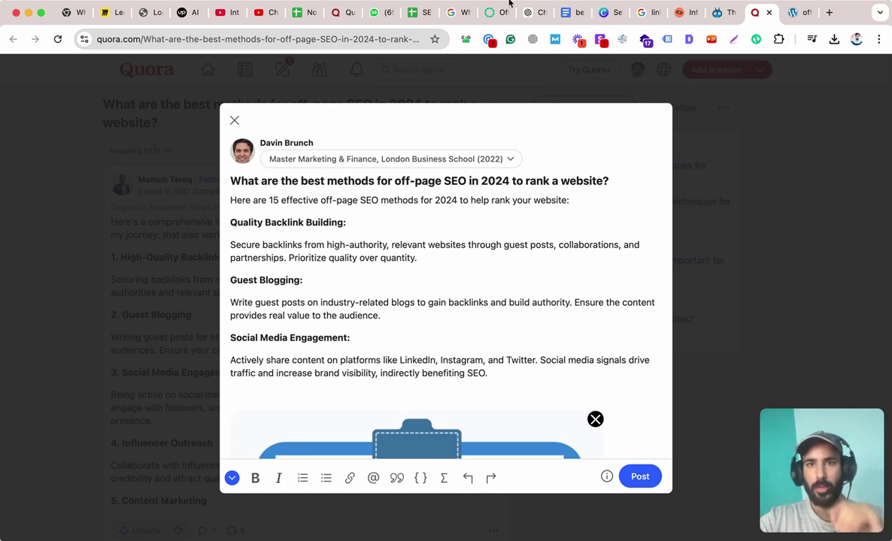
scroll(482, 230, down, 5)
scroll(481, 230, down, 8)
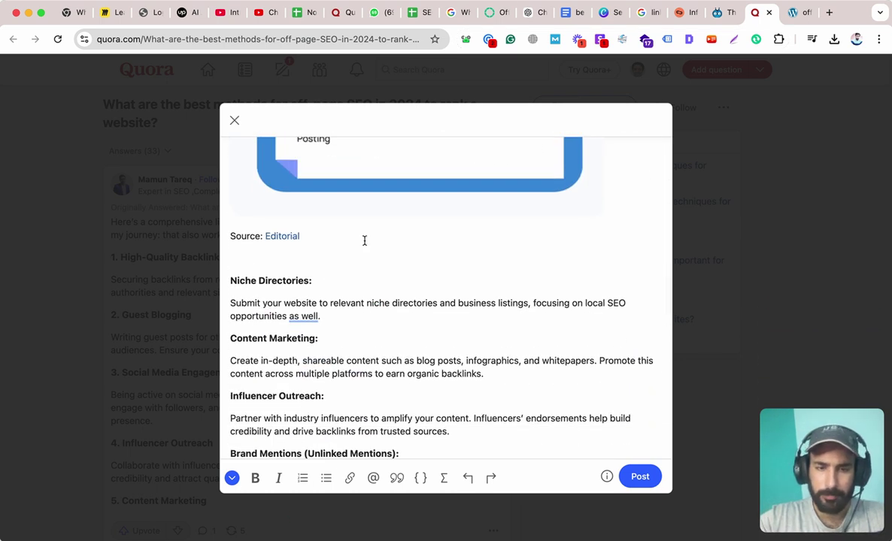
scroll(364, 246, up, 6)
scroll(364, 245, down, 2)
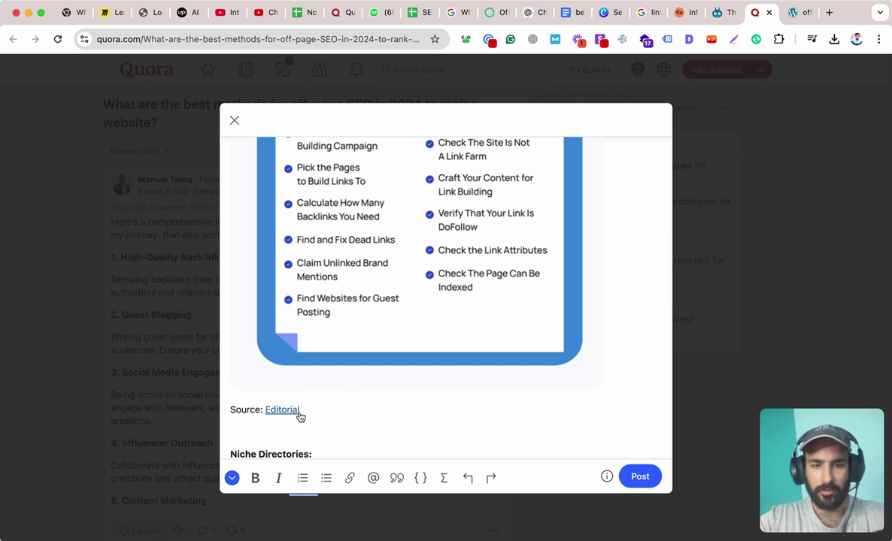
scroll(514, 265, up, 4)
scroll(513, 213, down, 2)
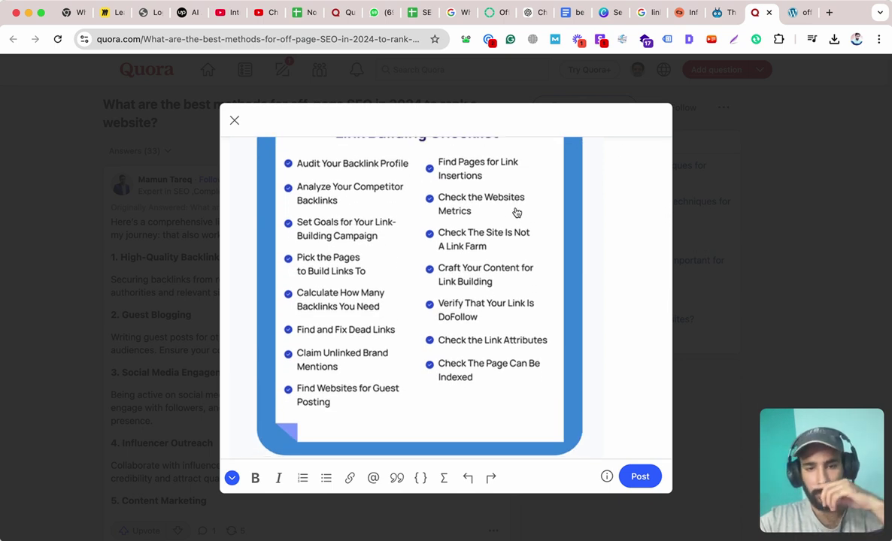
scroll(516, 210, down, 15)
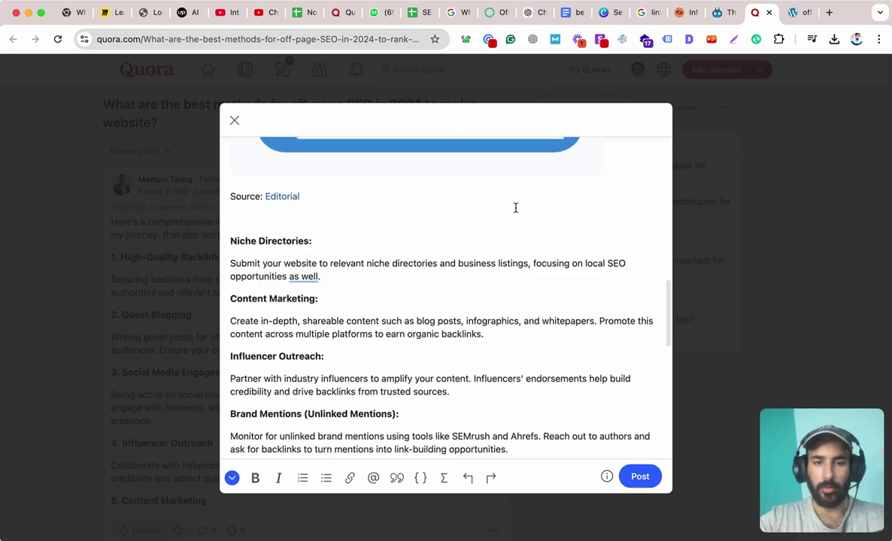
click(432, 185)
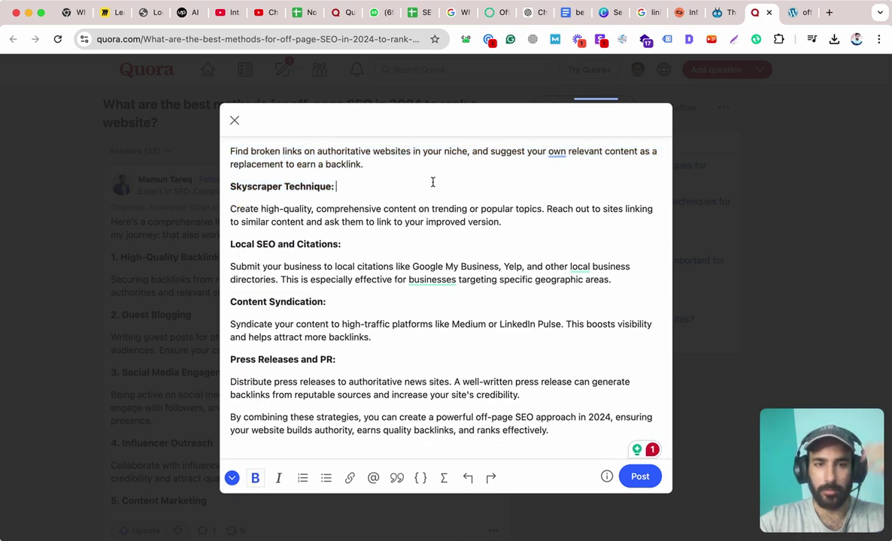
- Proofread the whole draft against the question title, from the opening tips through the sections below the checklist image
scroll(433, 186, up, 10)
scroll(433, 187, up, 10)
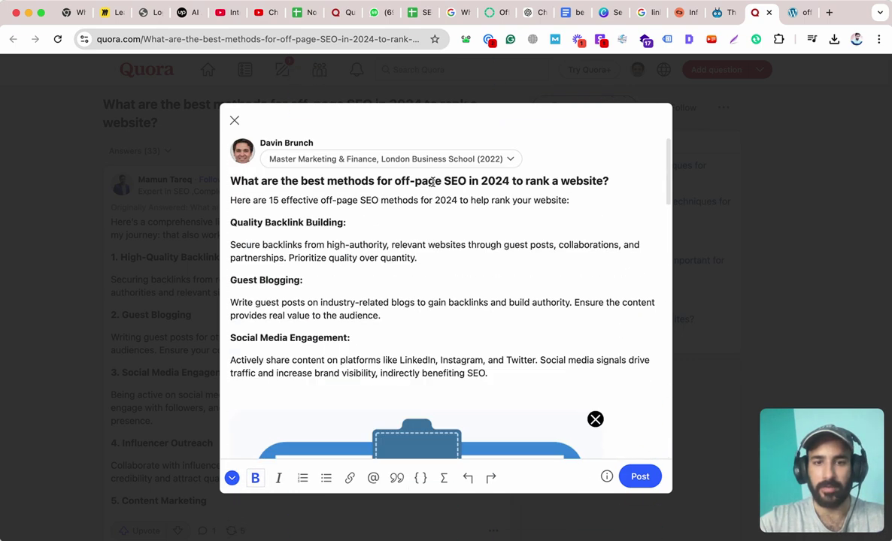
scroll(384, 265, down, 3)
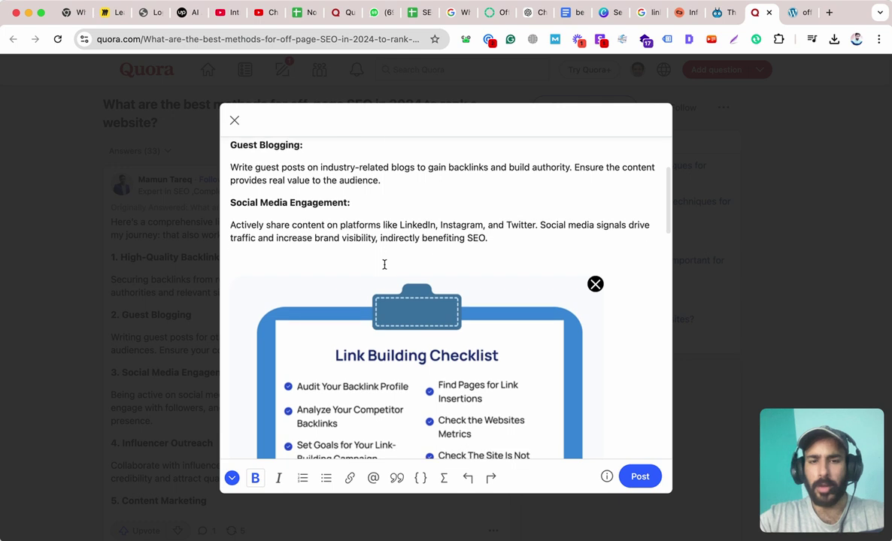
scroll(385, 265, up, 2)
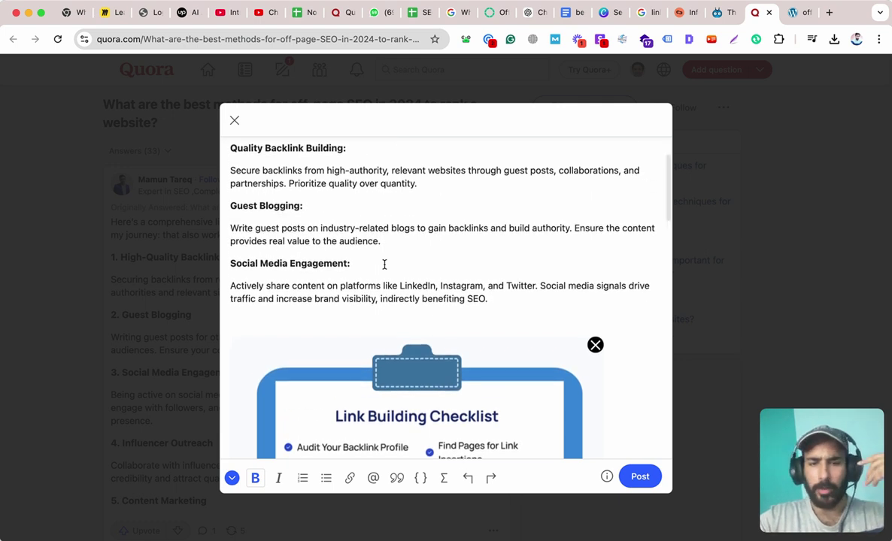
scroll(384, 265, down, 1)
scroll(385, 265, down, 6)
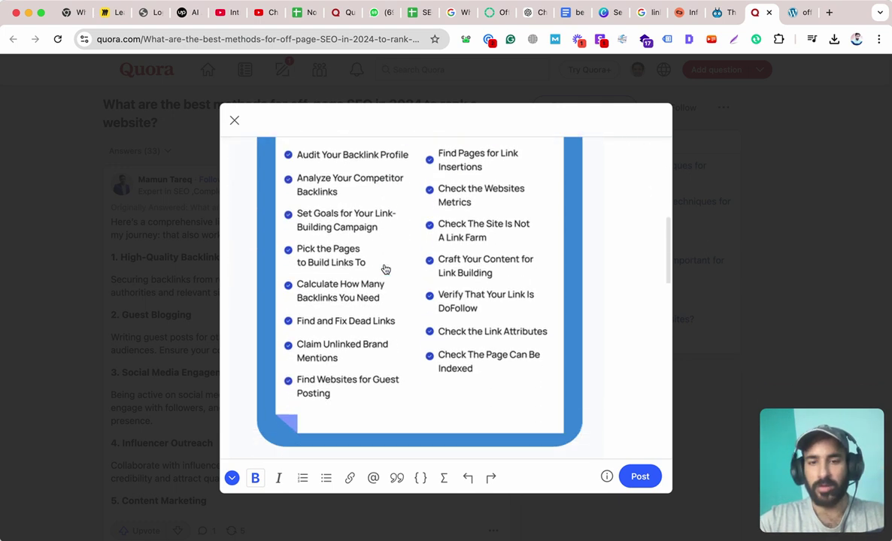
scroll(385, 271, up, 1)
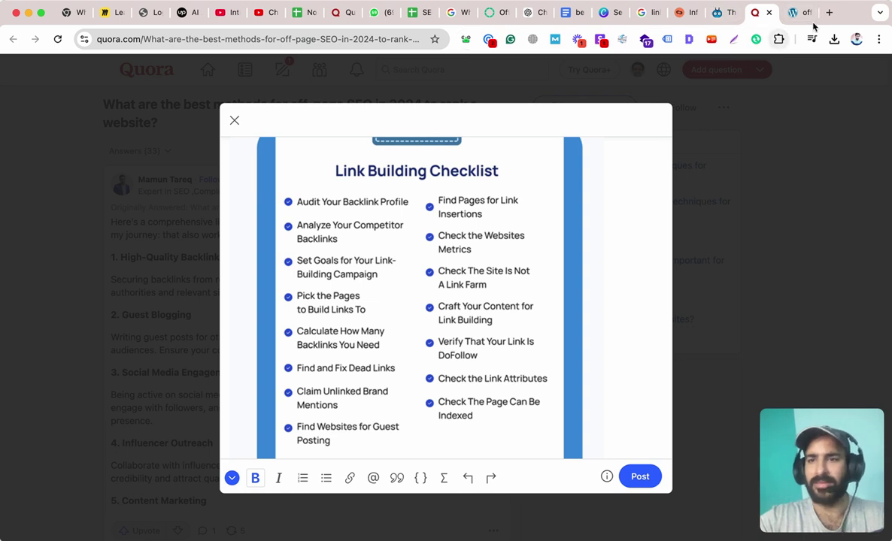
scroll(450, 330, down, 15)
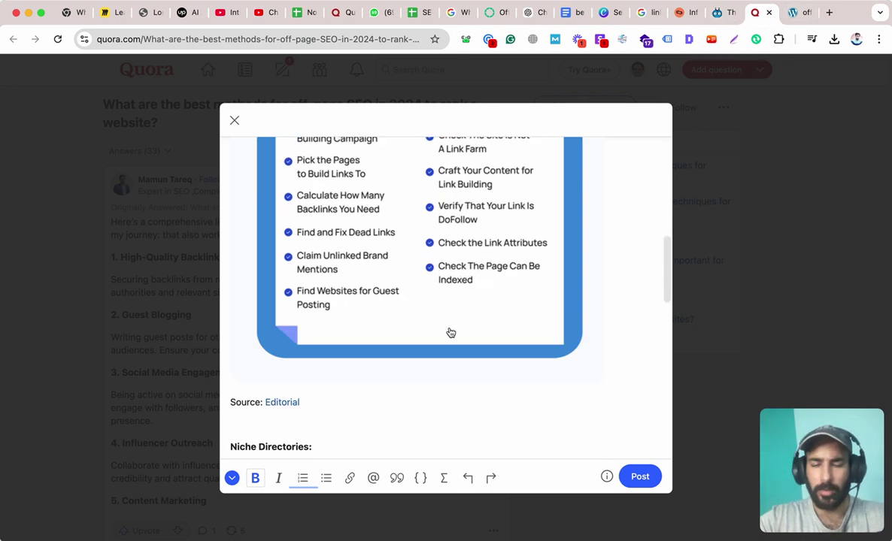
scroll(450, 329, up, 20)
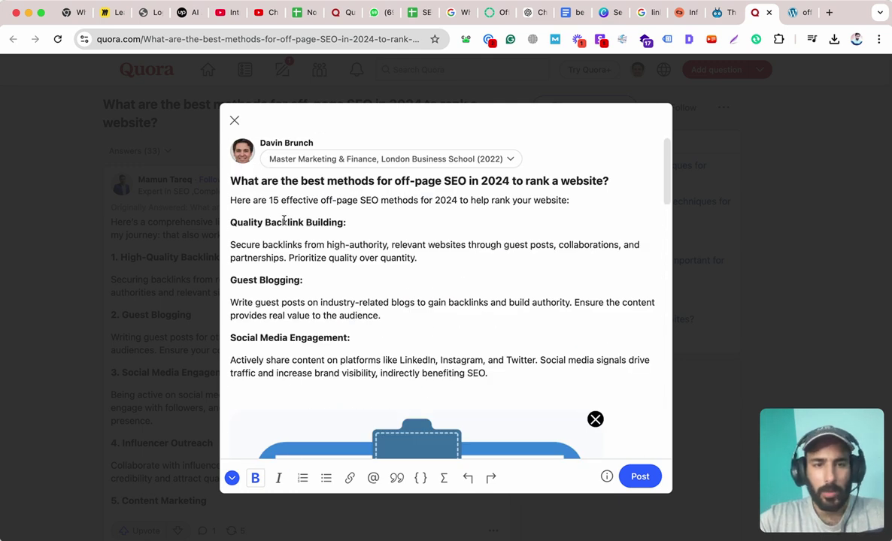
double_click(293, 258)
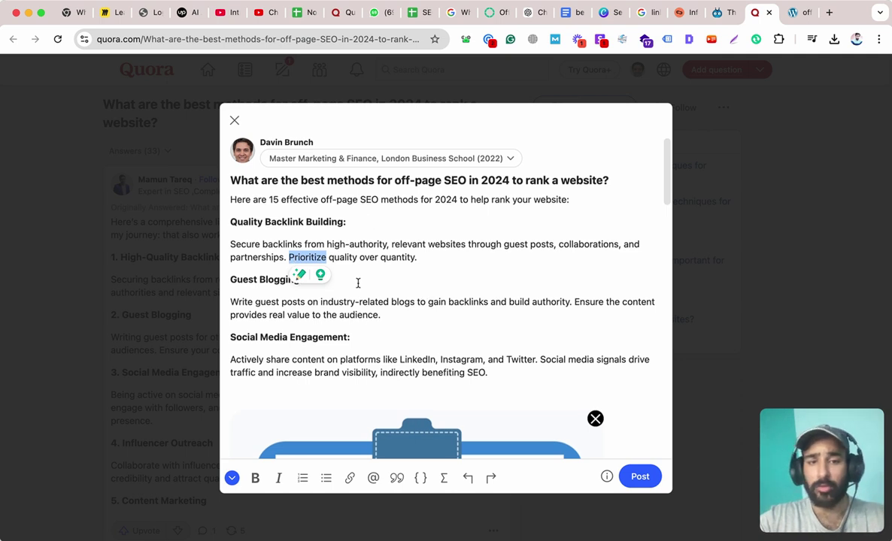
scroll(358, 284, down, 20)
scroll(358, 283, up, 20)
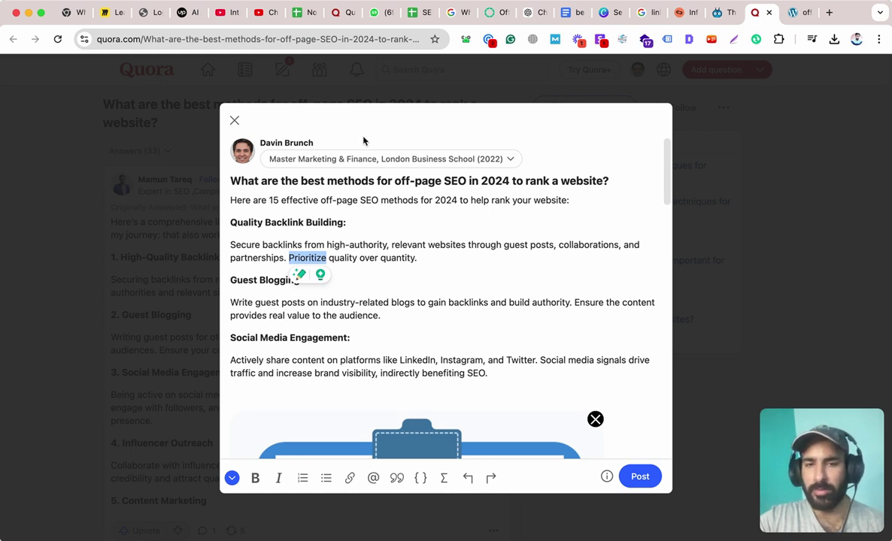
triple_click(351, 181)
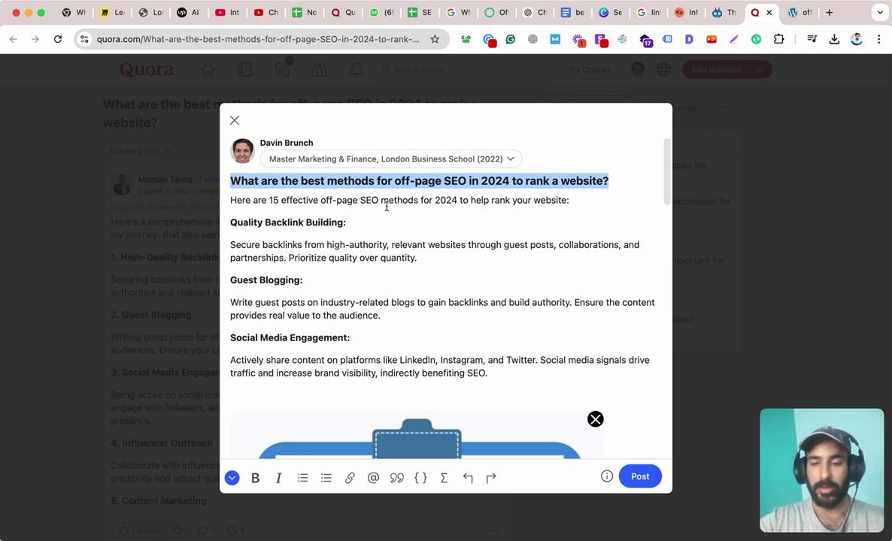
scroll(337, 241, down, 15)
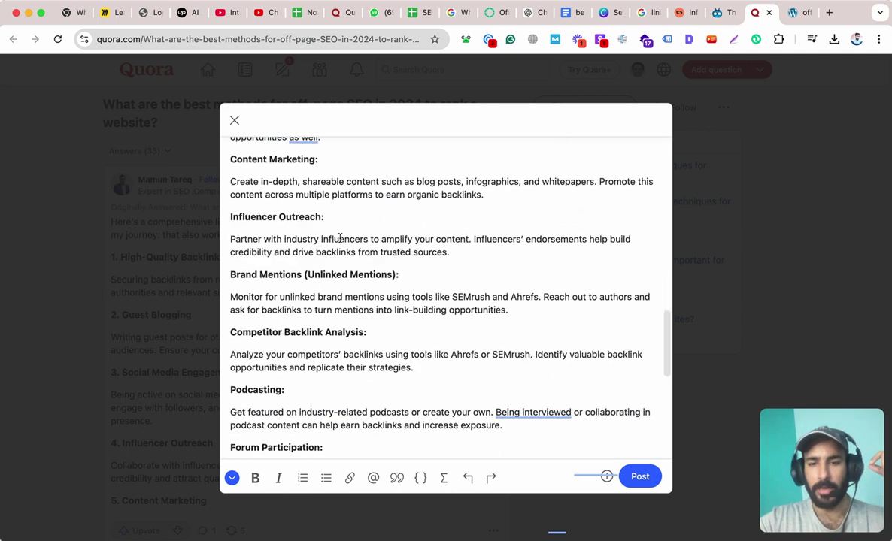
scroll(592, 410, up, 15)
- Post the off-page SEO answer on Quora and copy the link to the published answer
click(636, 477)
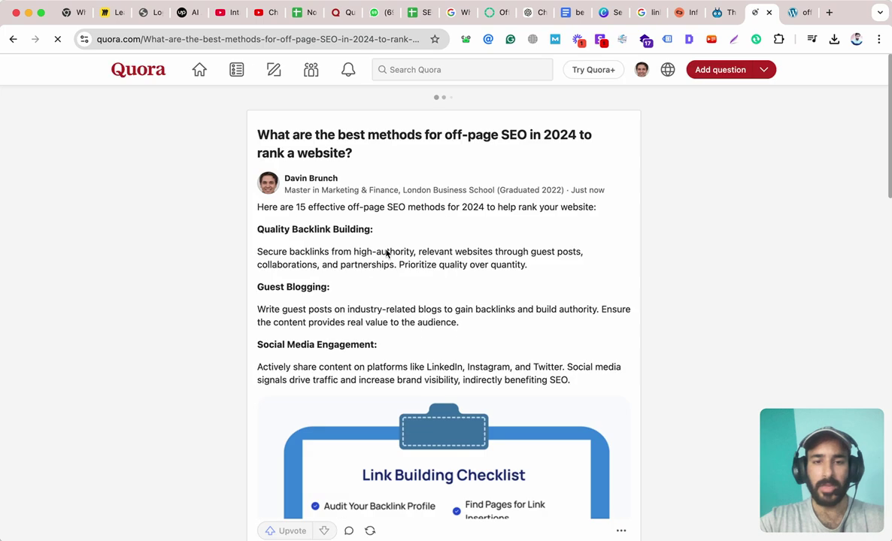
click(621, 531)
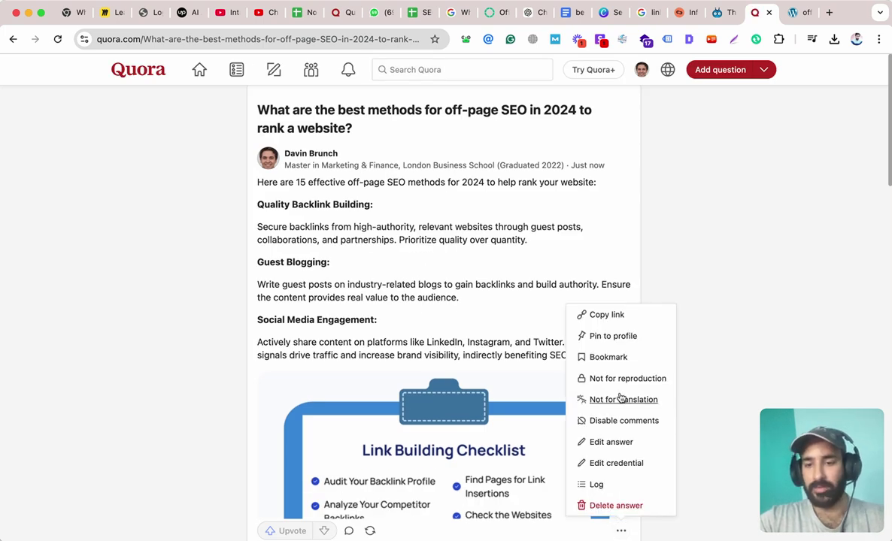
click(601, 314)
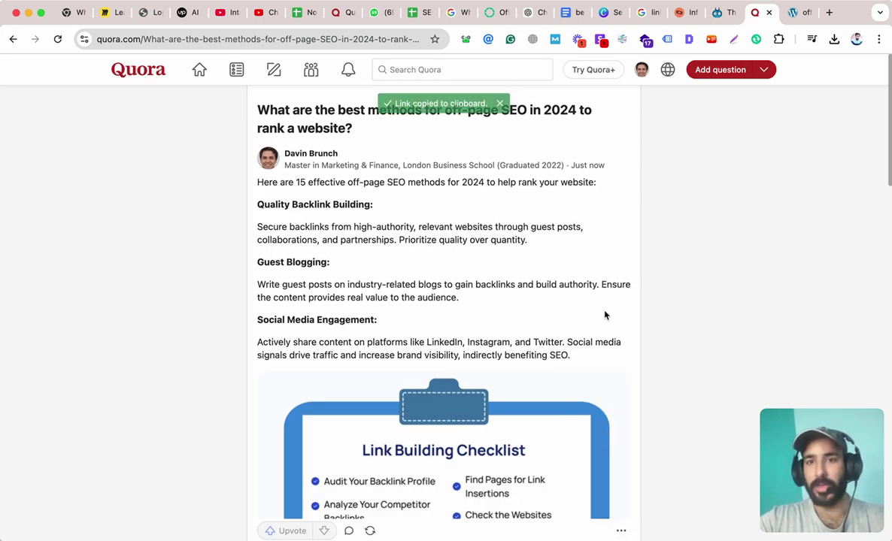
- Switch to the campaign tracking spreadsheet and paste the published off-page SEO answer's link into Answer cell C5
click(418, 13)
click(559, 219)
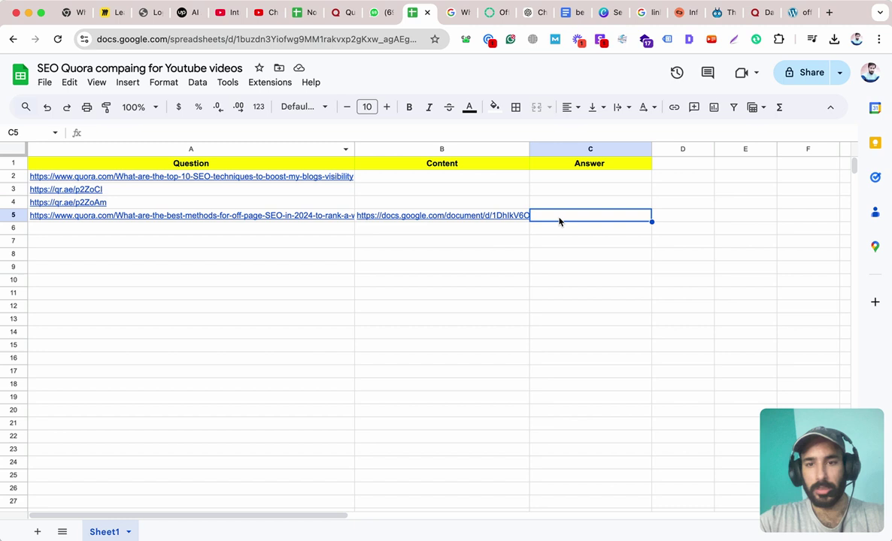
key(ctrl+v)
click(548, 242)
drag(589, 178, 577, 374)
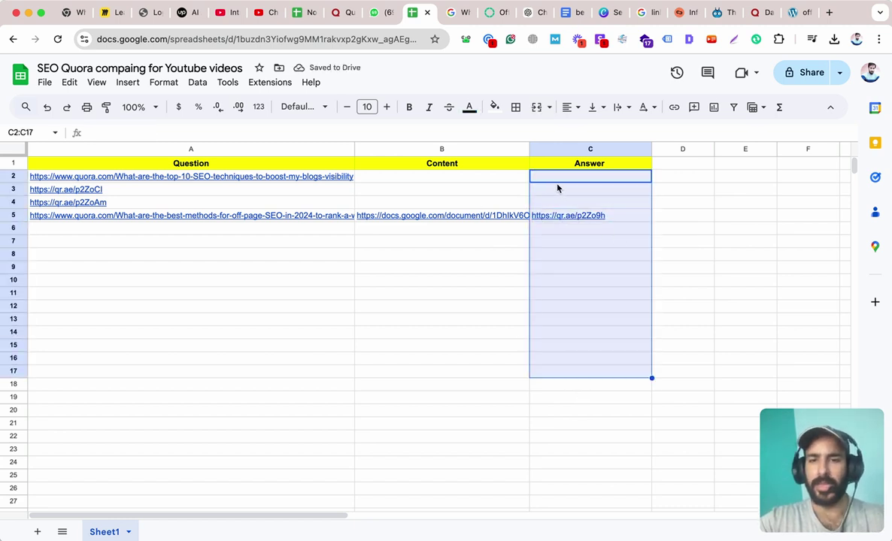
drag(558, 188, 558, 205)
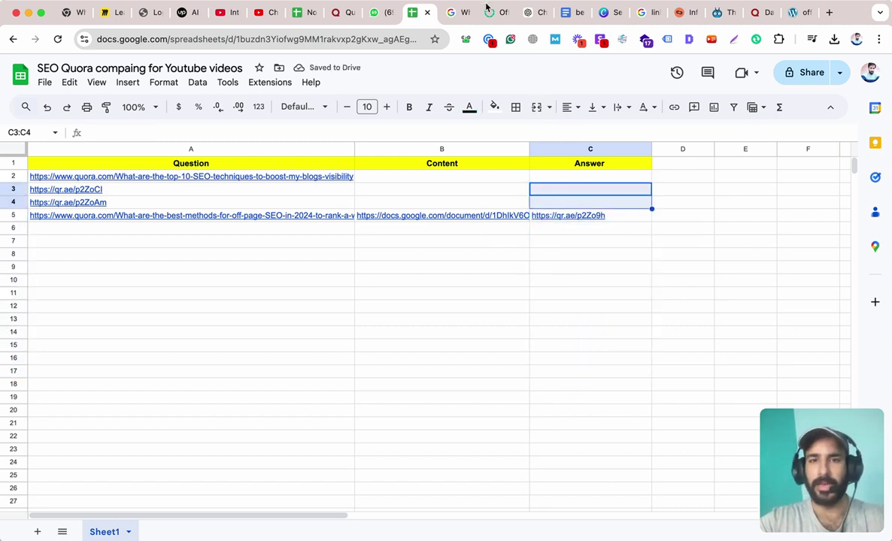
click(460, 13)
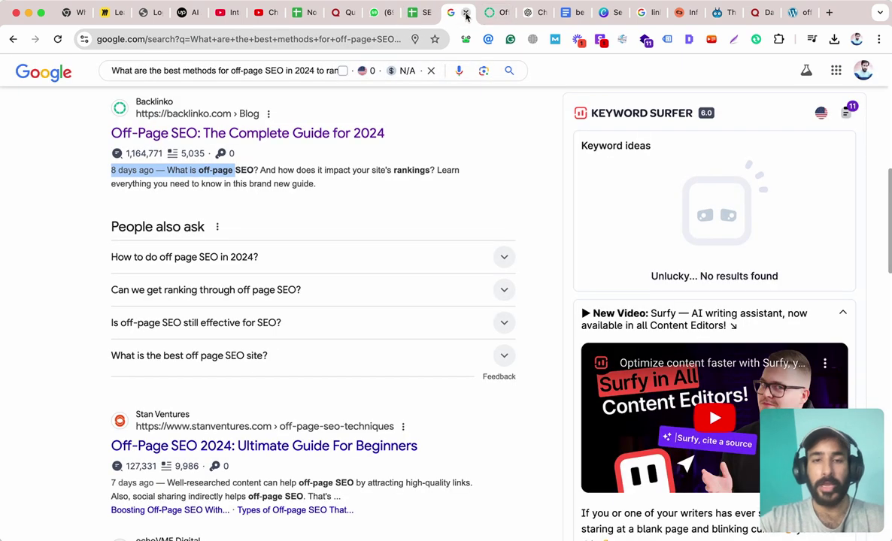
click(422, 23)
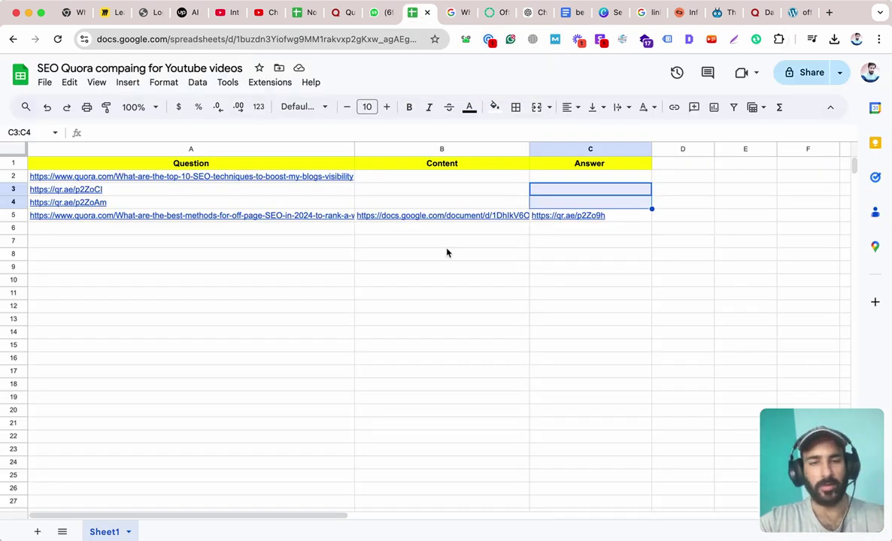
click(453, 148)
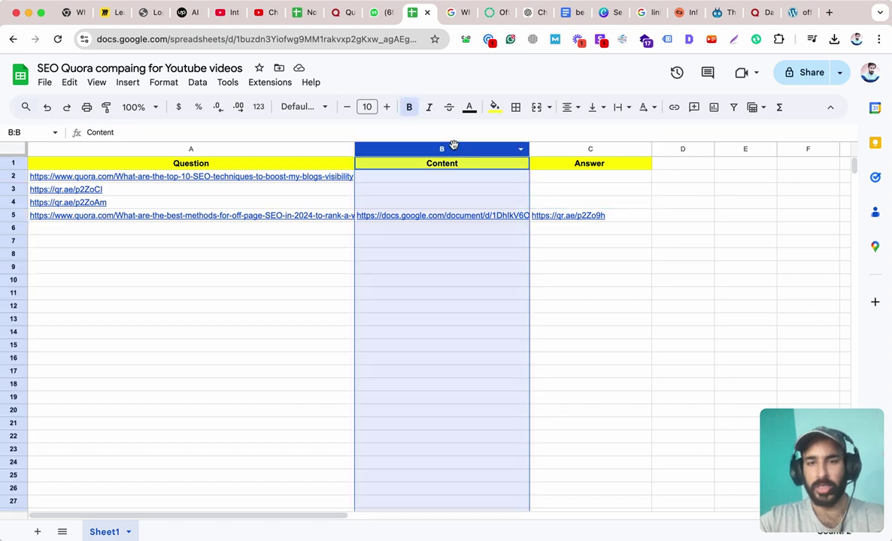
mouse_move(812, 485)
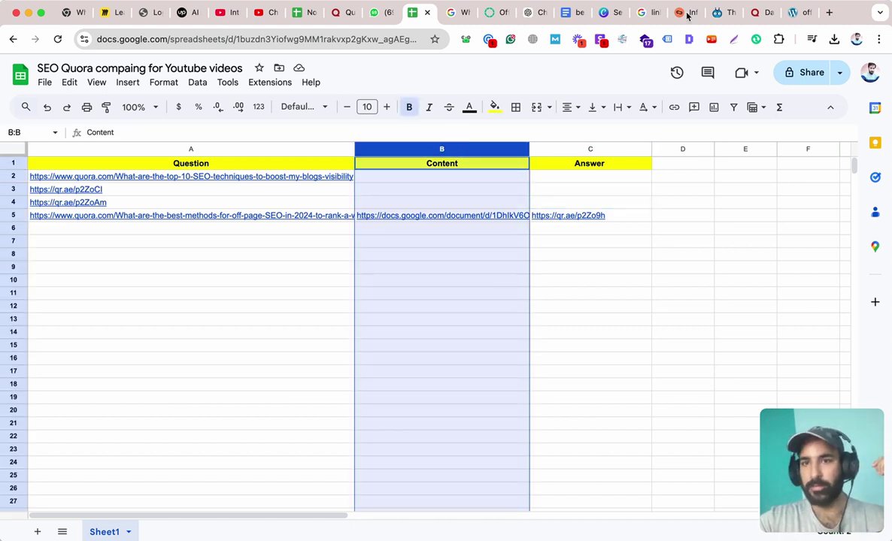